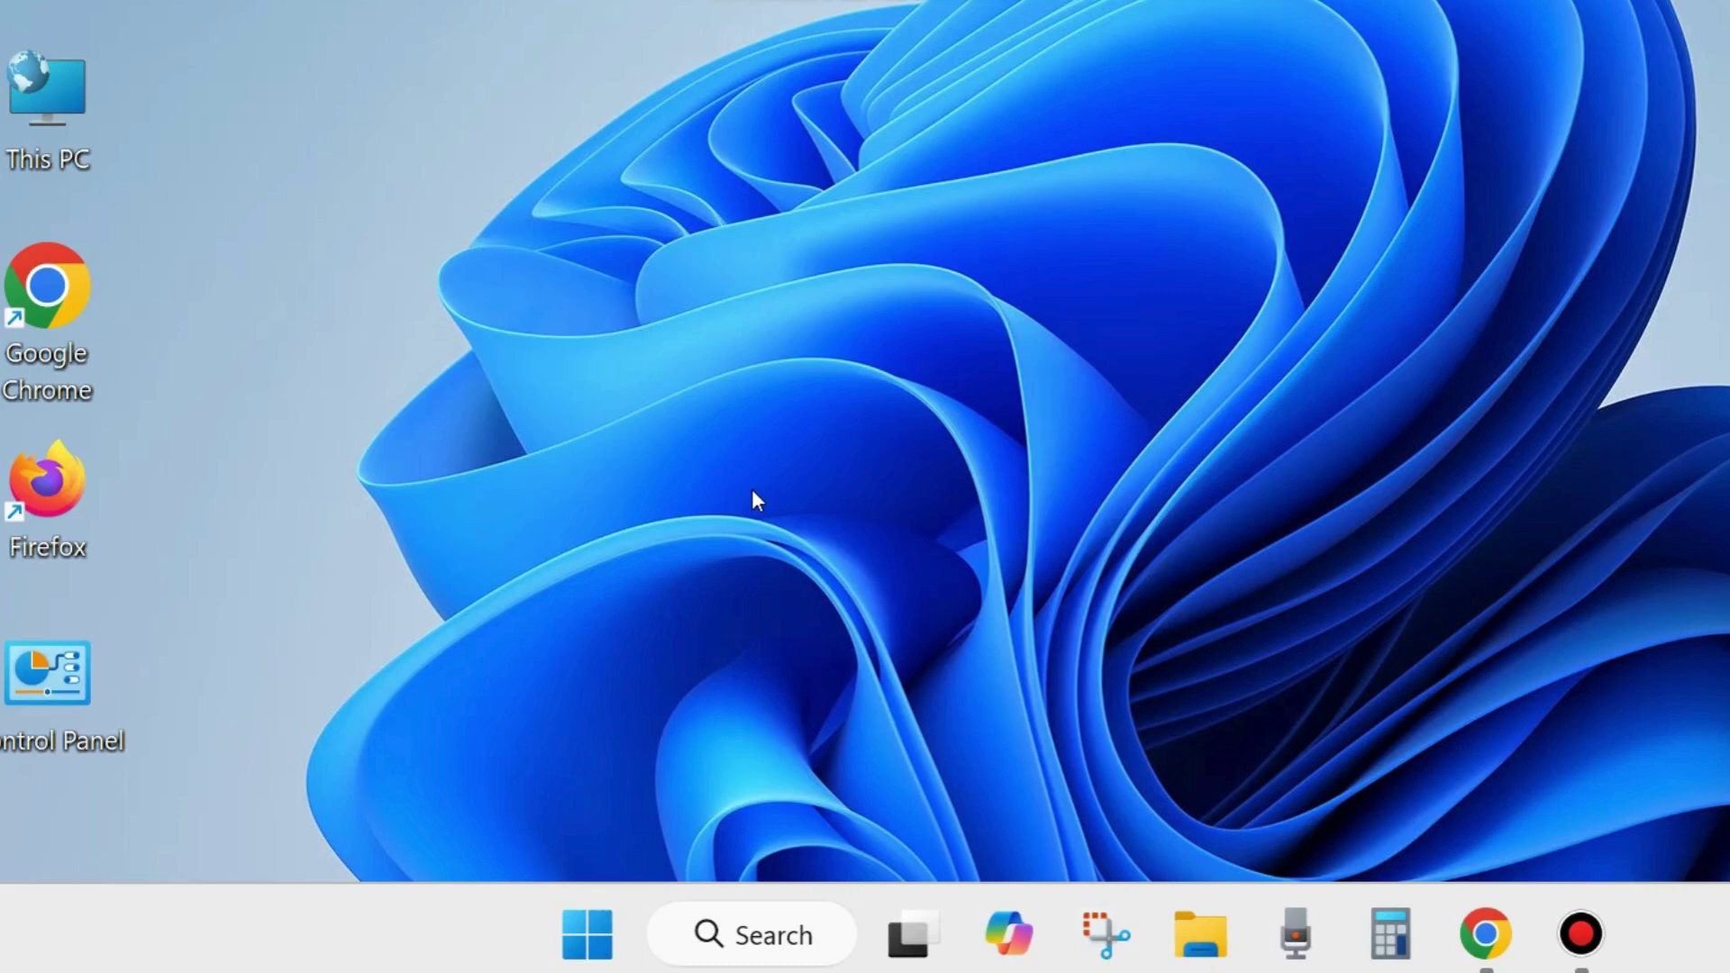
- Bring up the Start button's quick-link menu of system tools
right_click(591, 947)
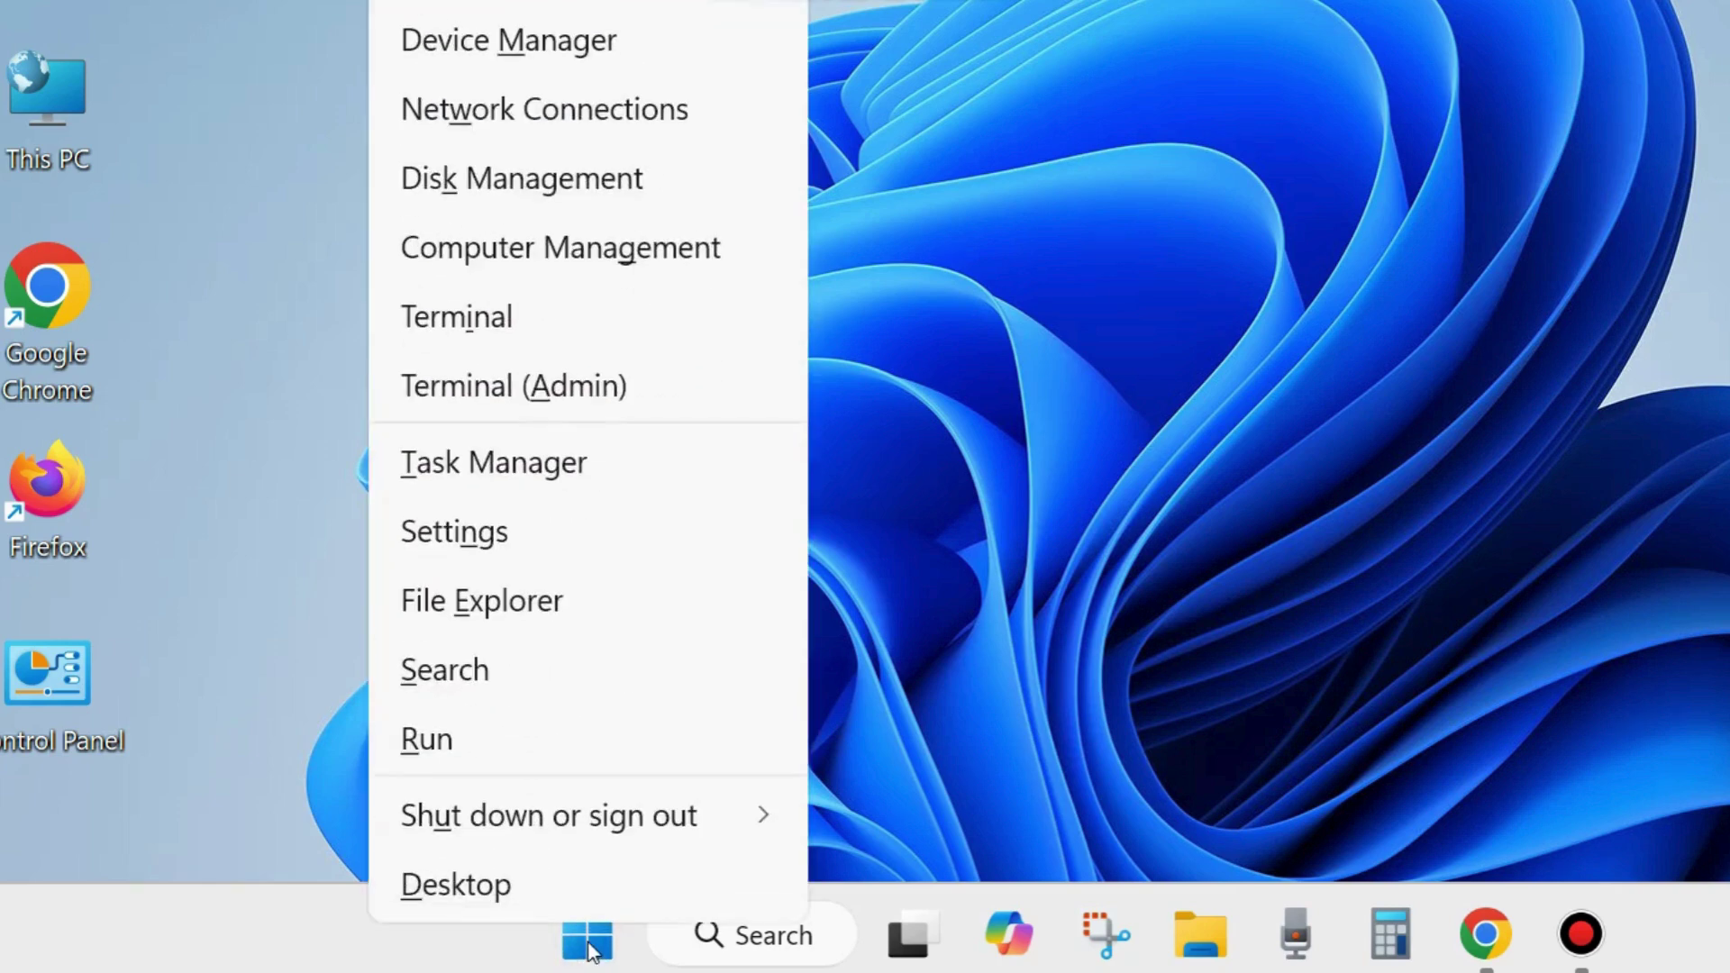
- Open Settings' System > Sound page, showing the output devices including Speaker (Realtek Audio)
click(467, 541)
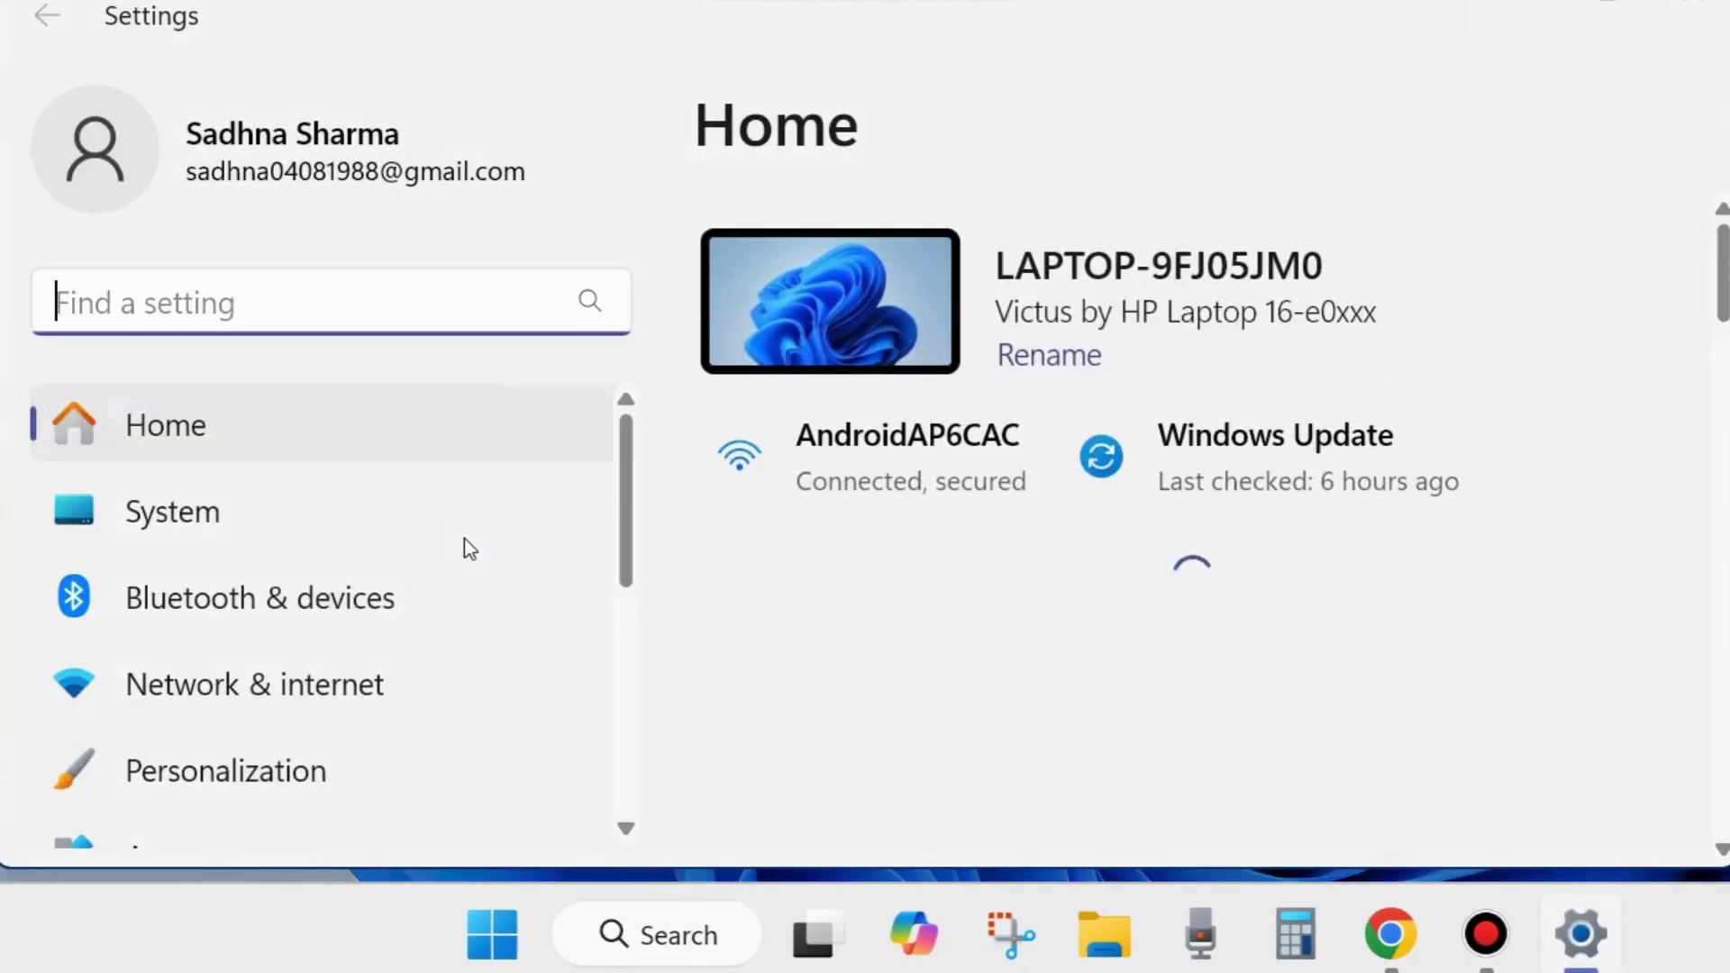
click(159, 518)
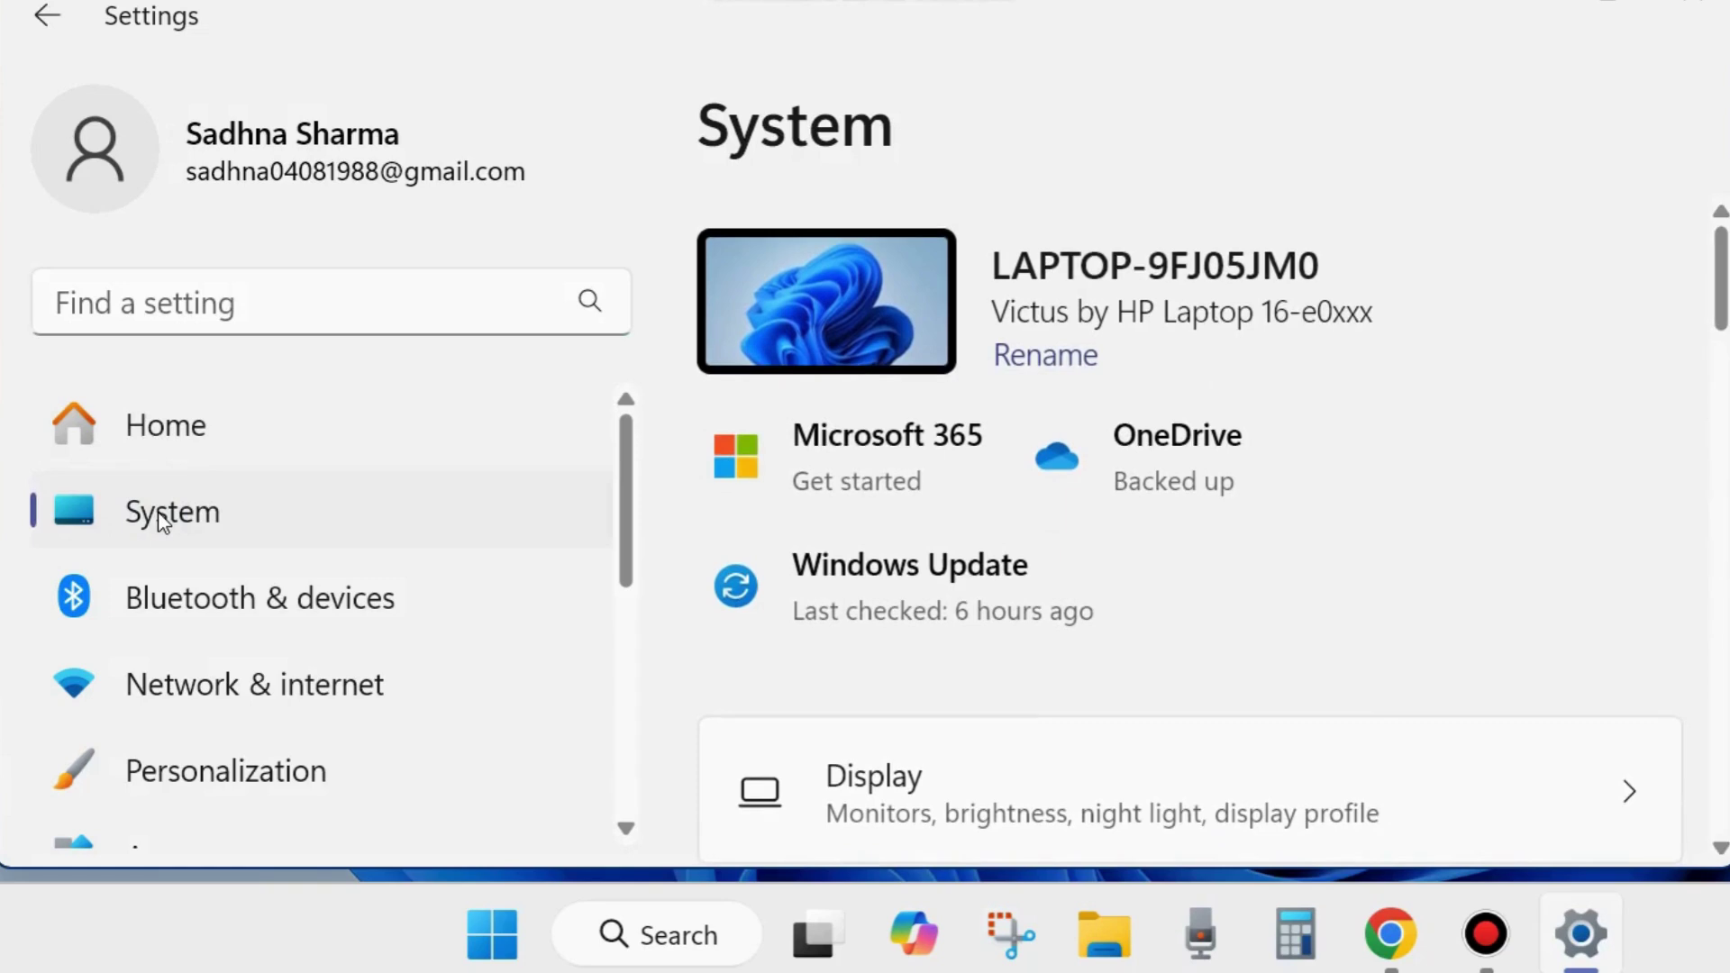
scroll(1086, 686, down, 4)
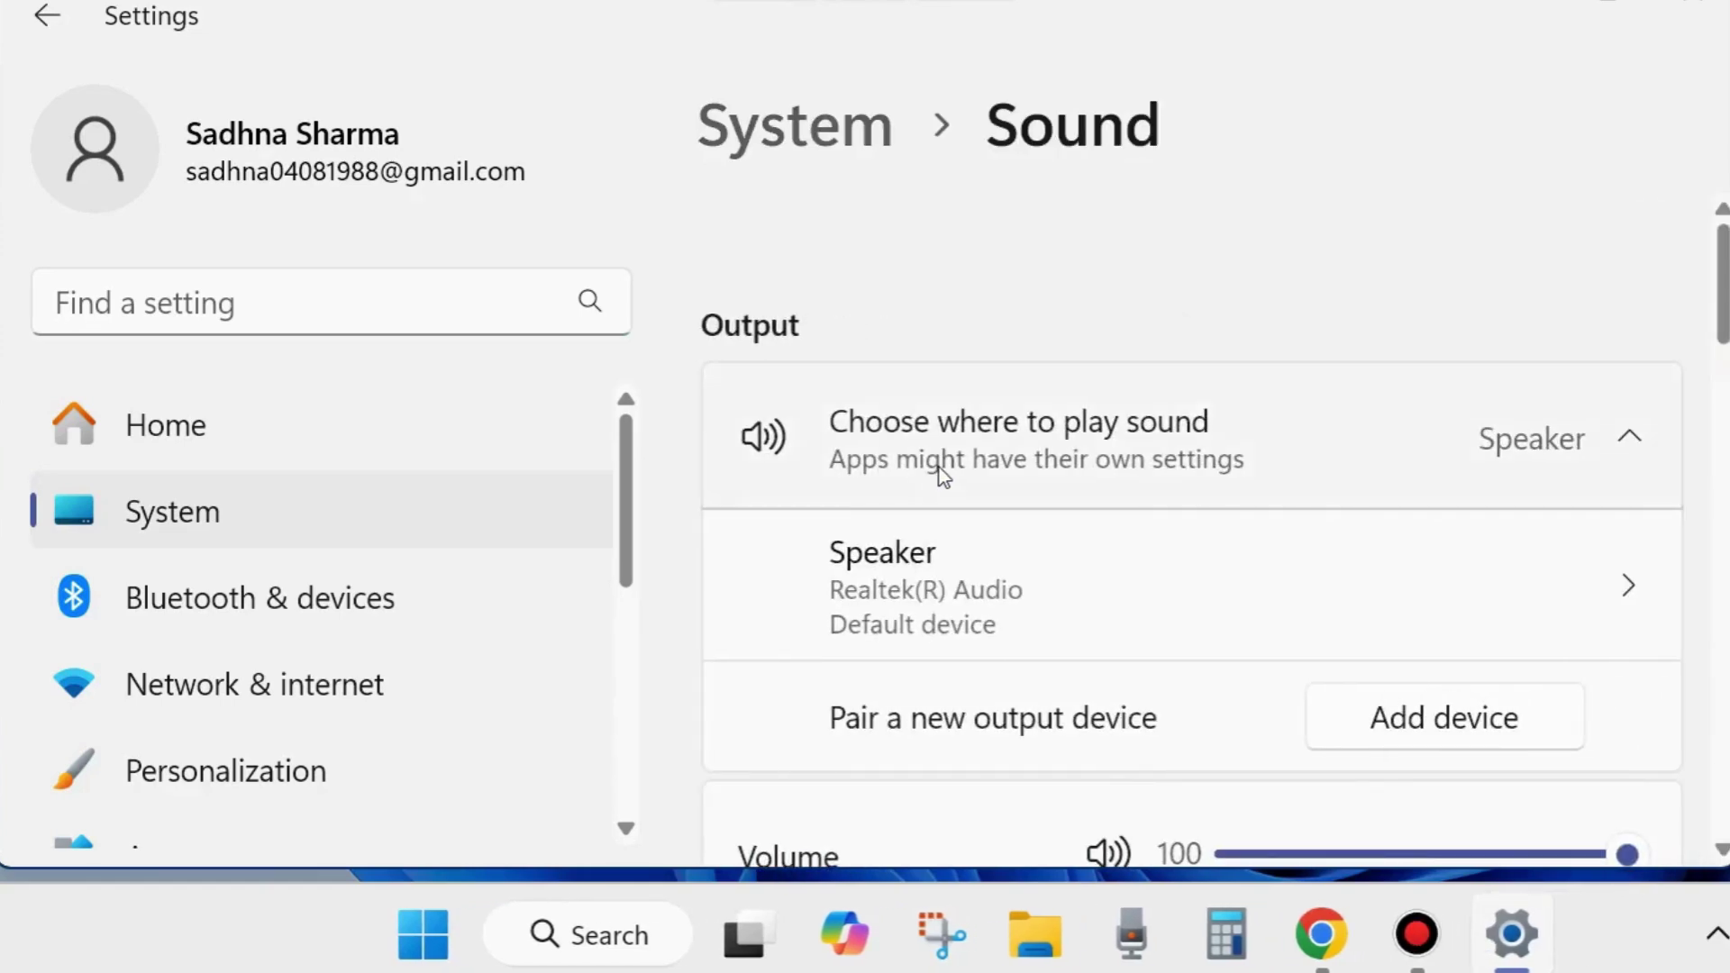
click(1638, 437)
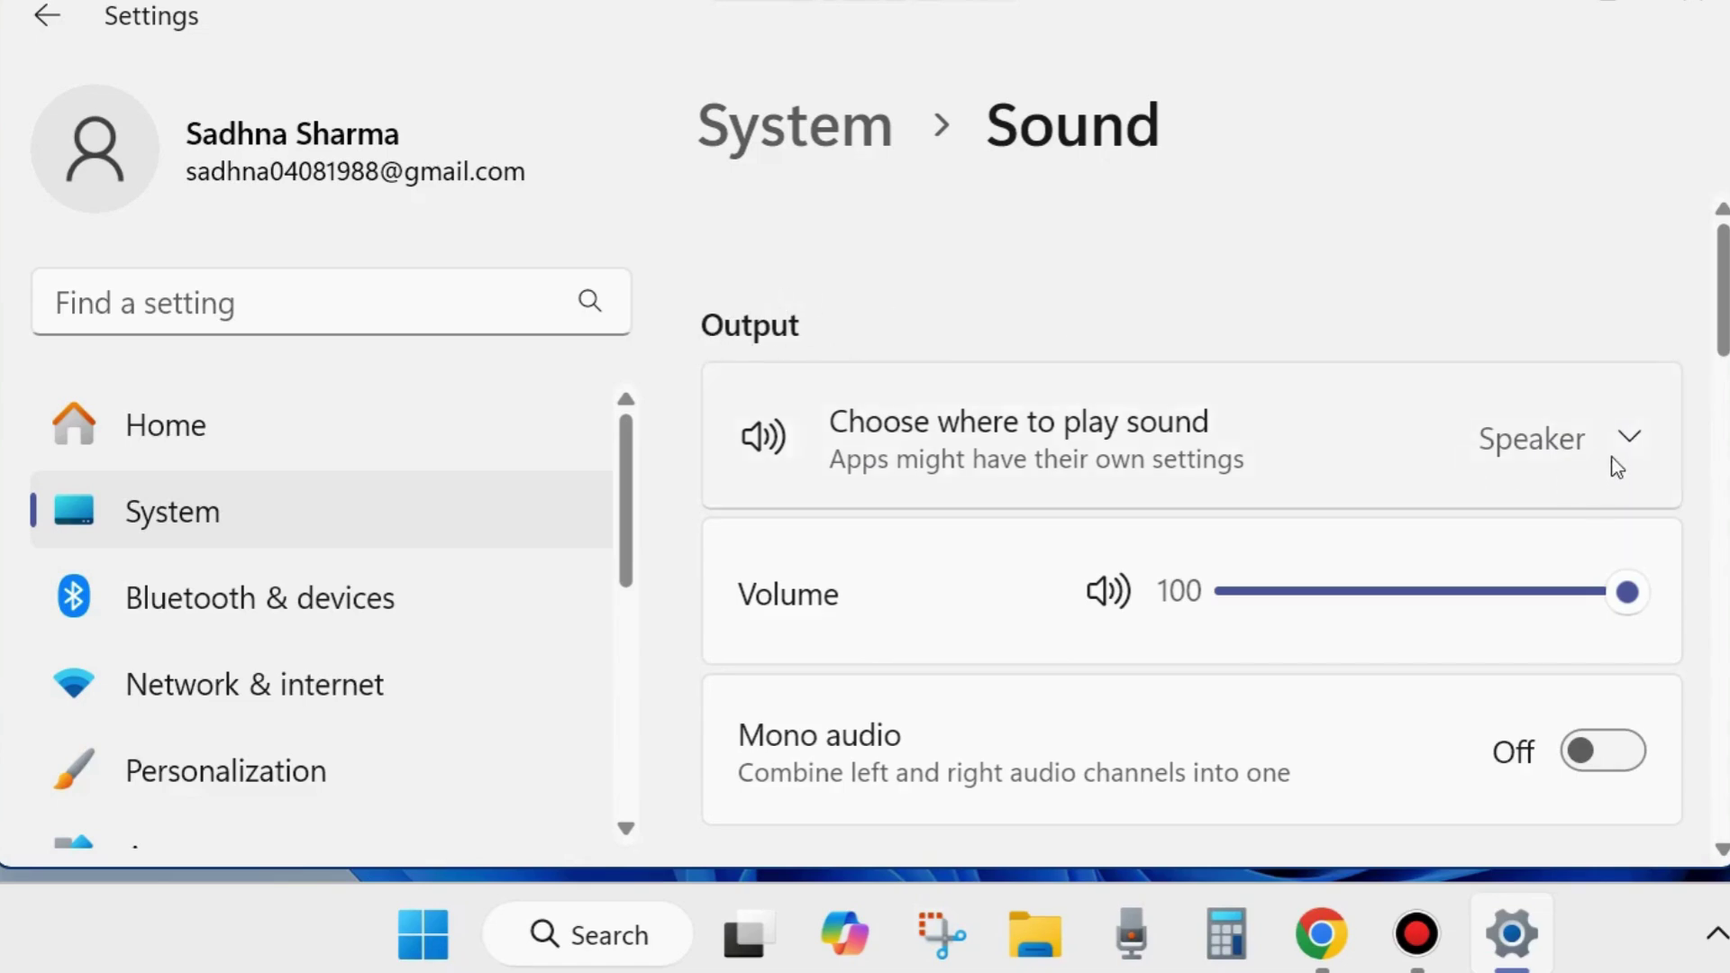
click(1632, 436)
scroll(1329, 569, down, 1)
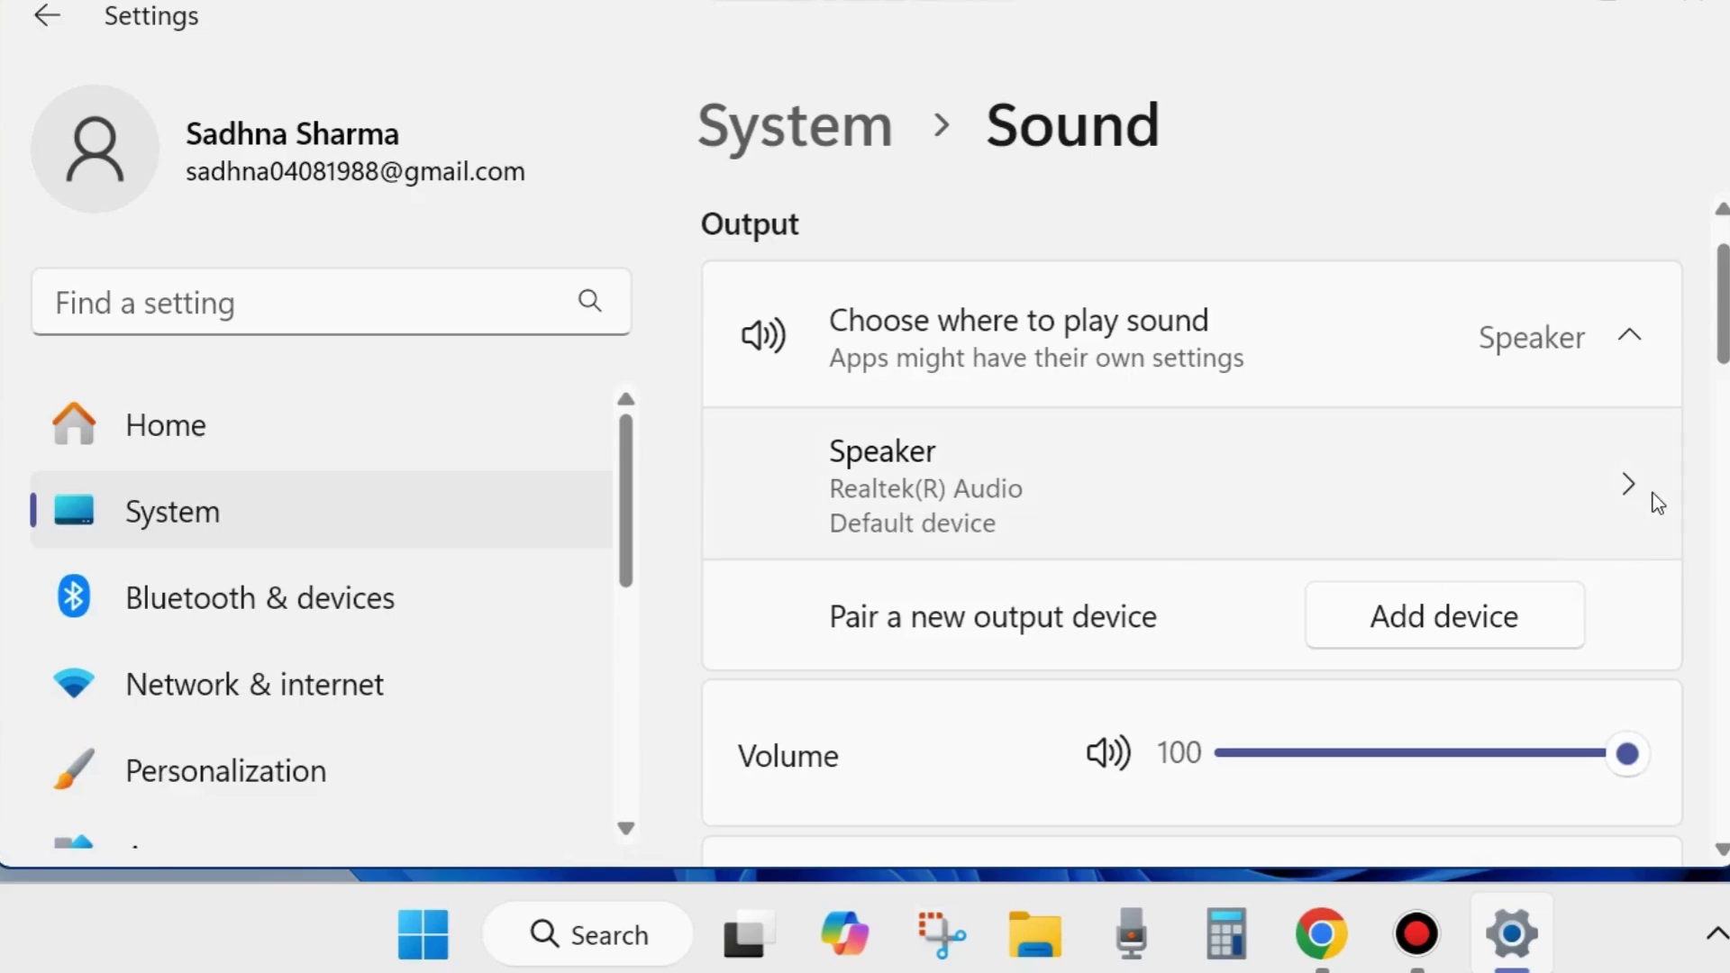
- Check the Realtek speaker for driver updates and reach Windows Update's Advanced options
click(1629, 484)
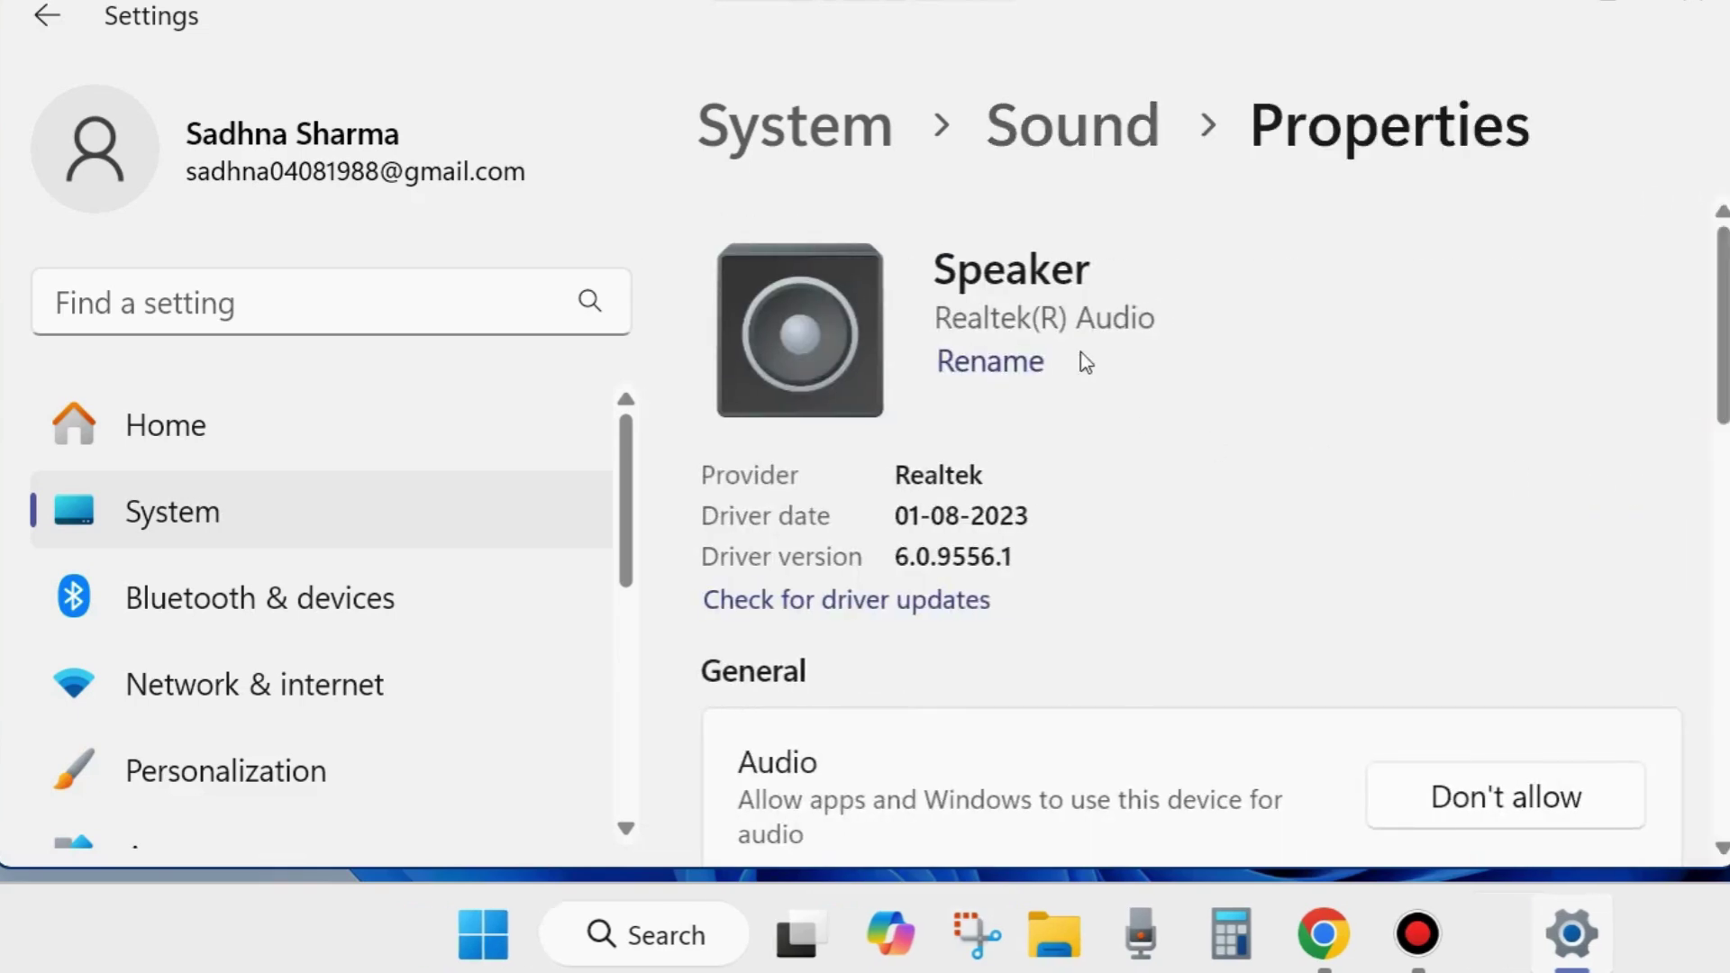
scroll(1051, 538, down, 1)
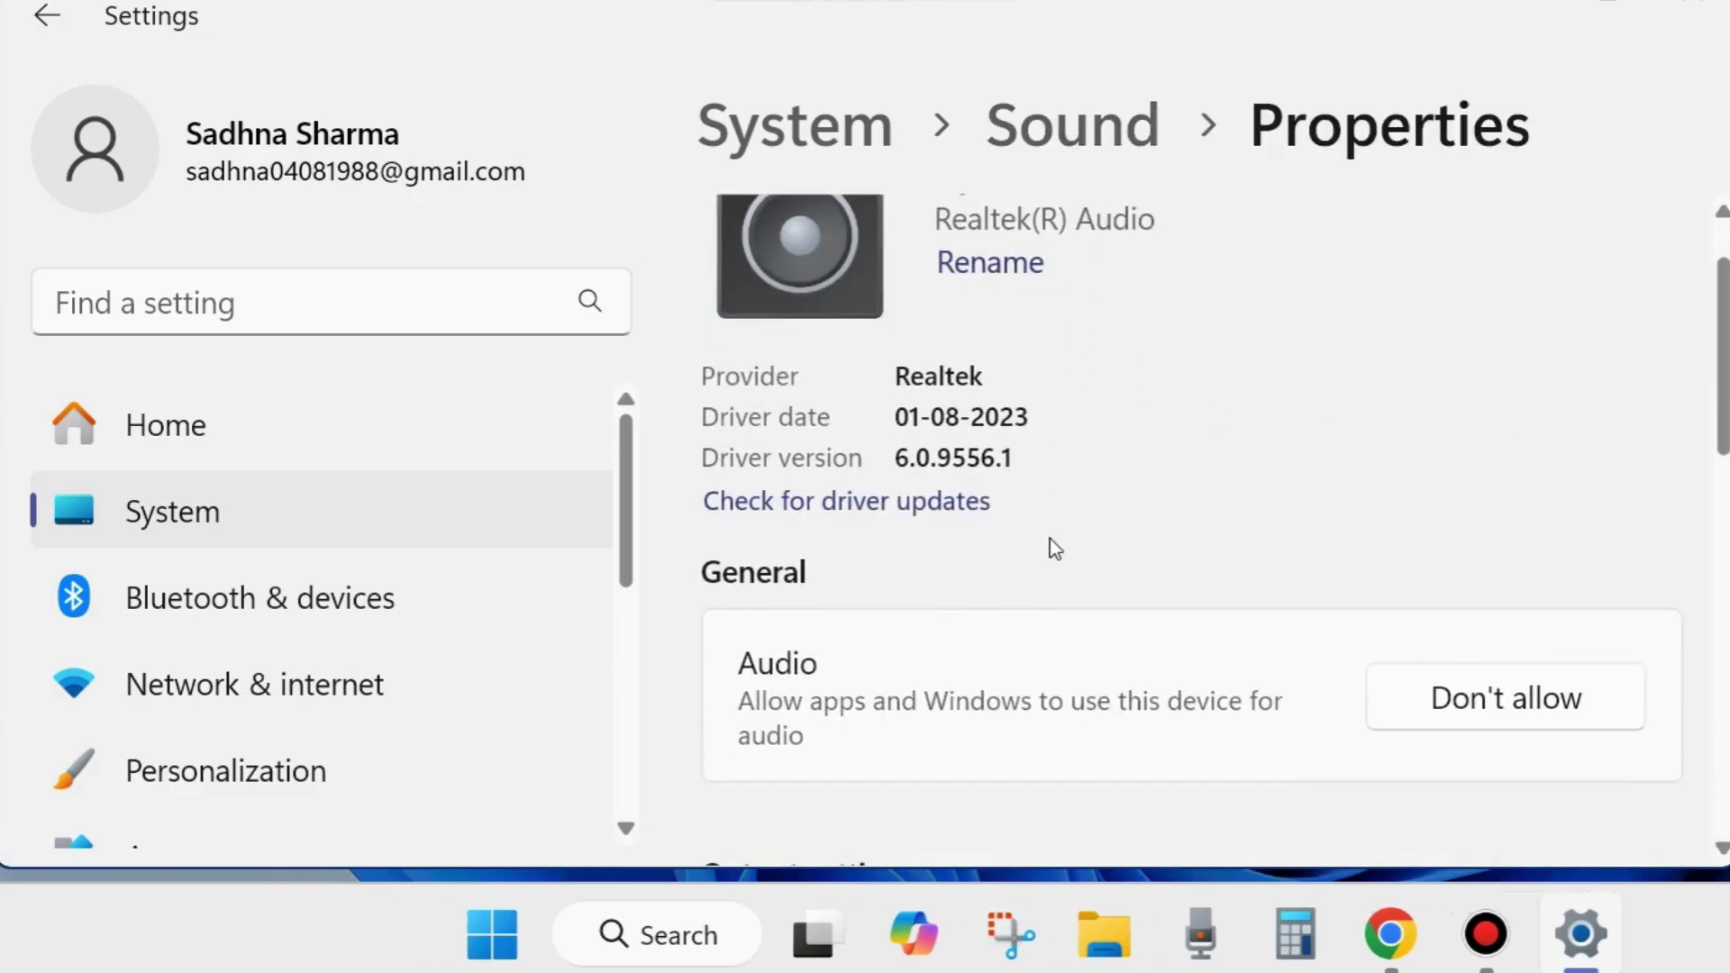
scroll(1051, 540, down, 1)
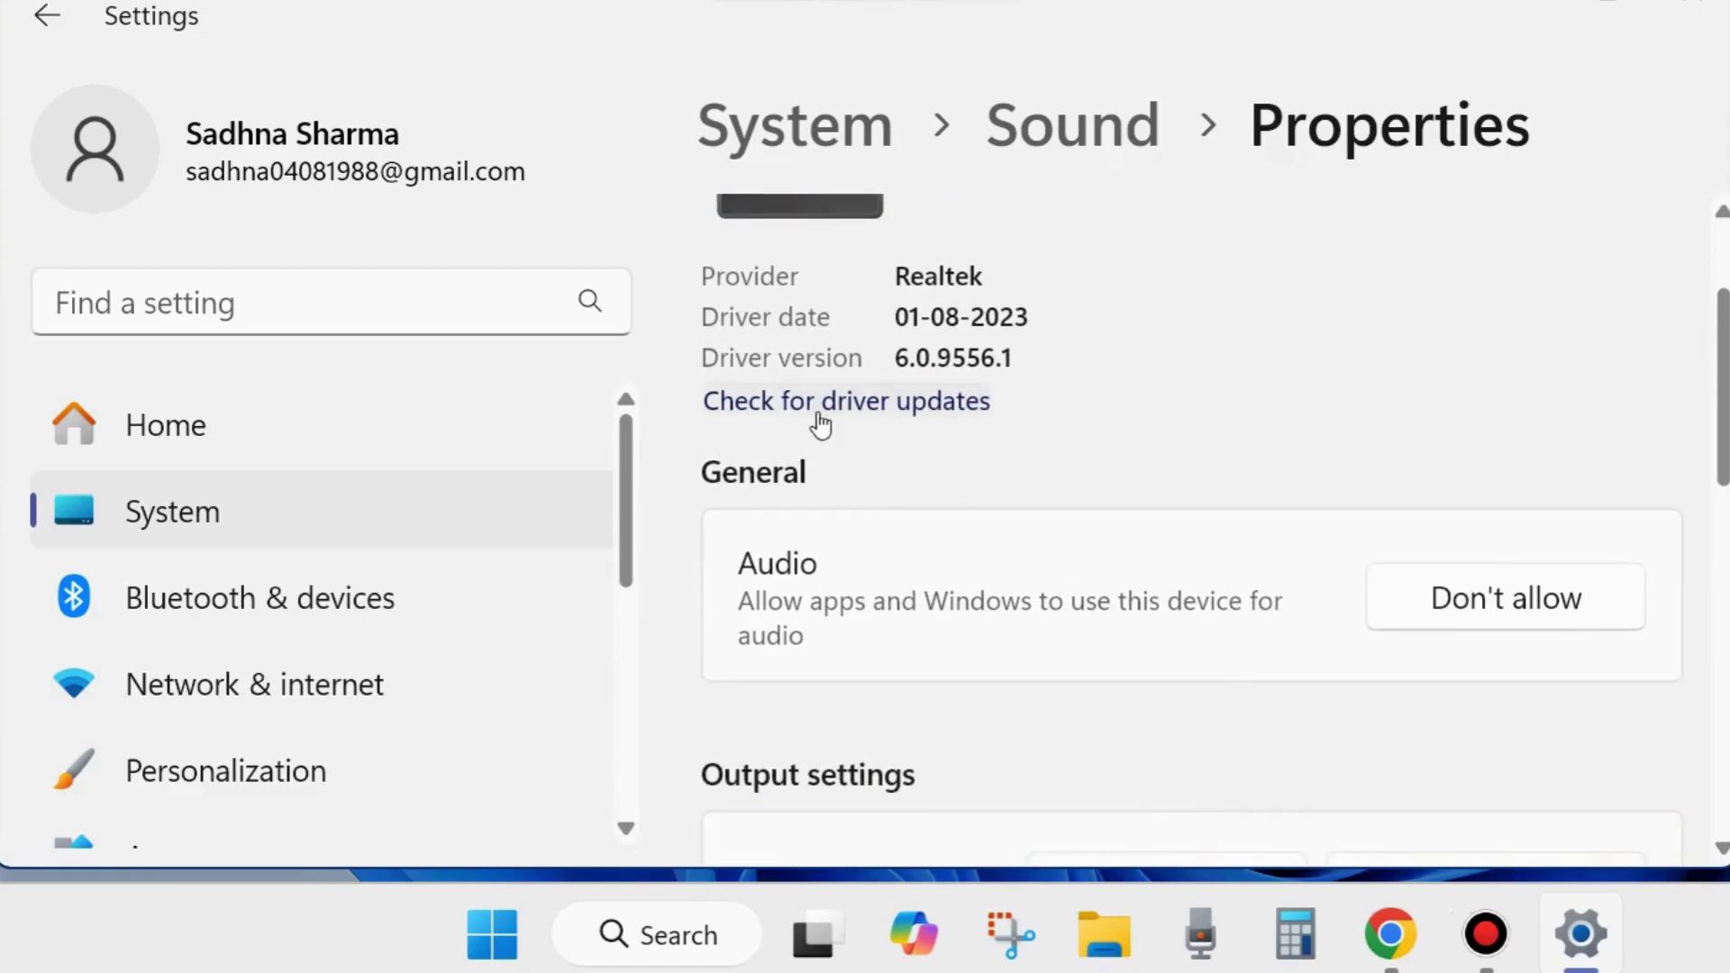
click(863, 401)
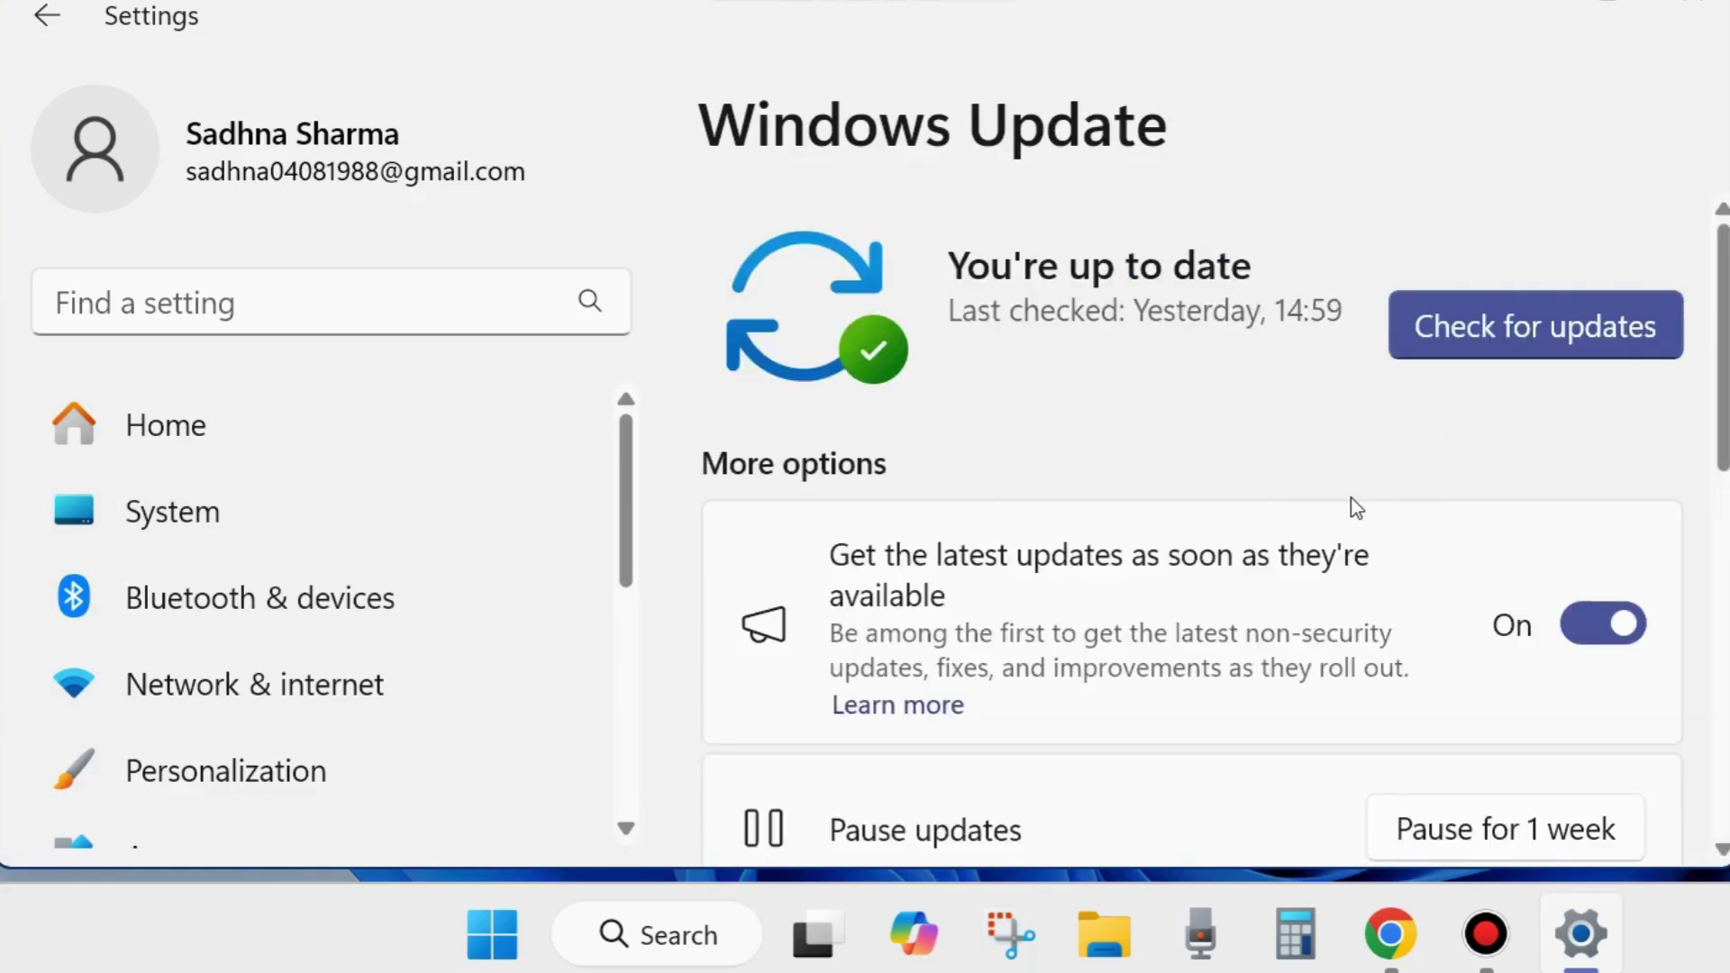
scroll(1356, 507, down, 2)
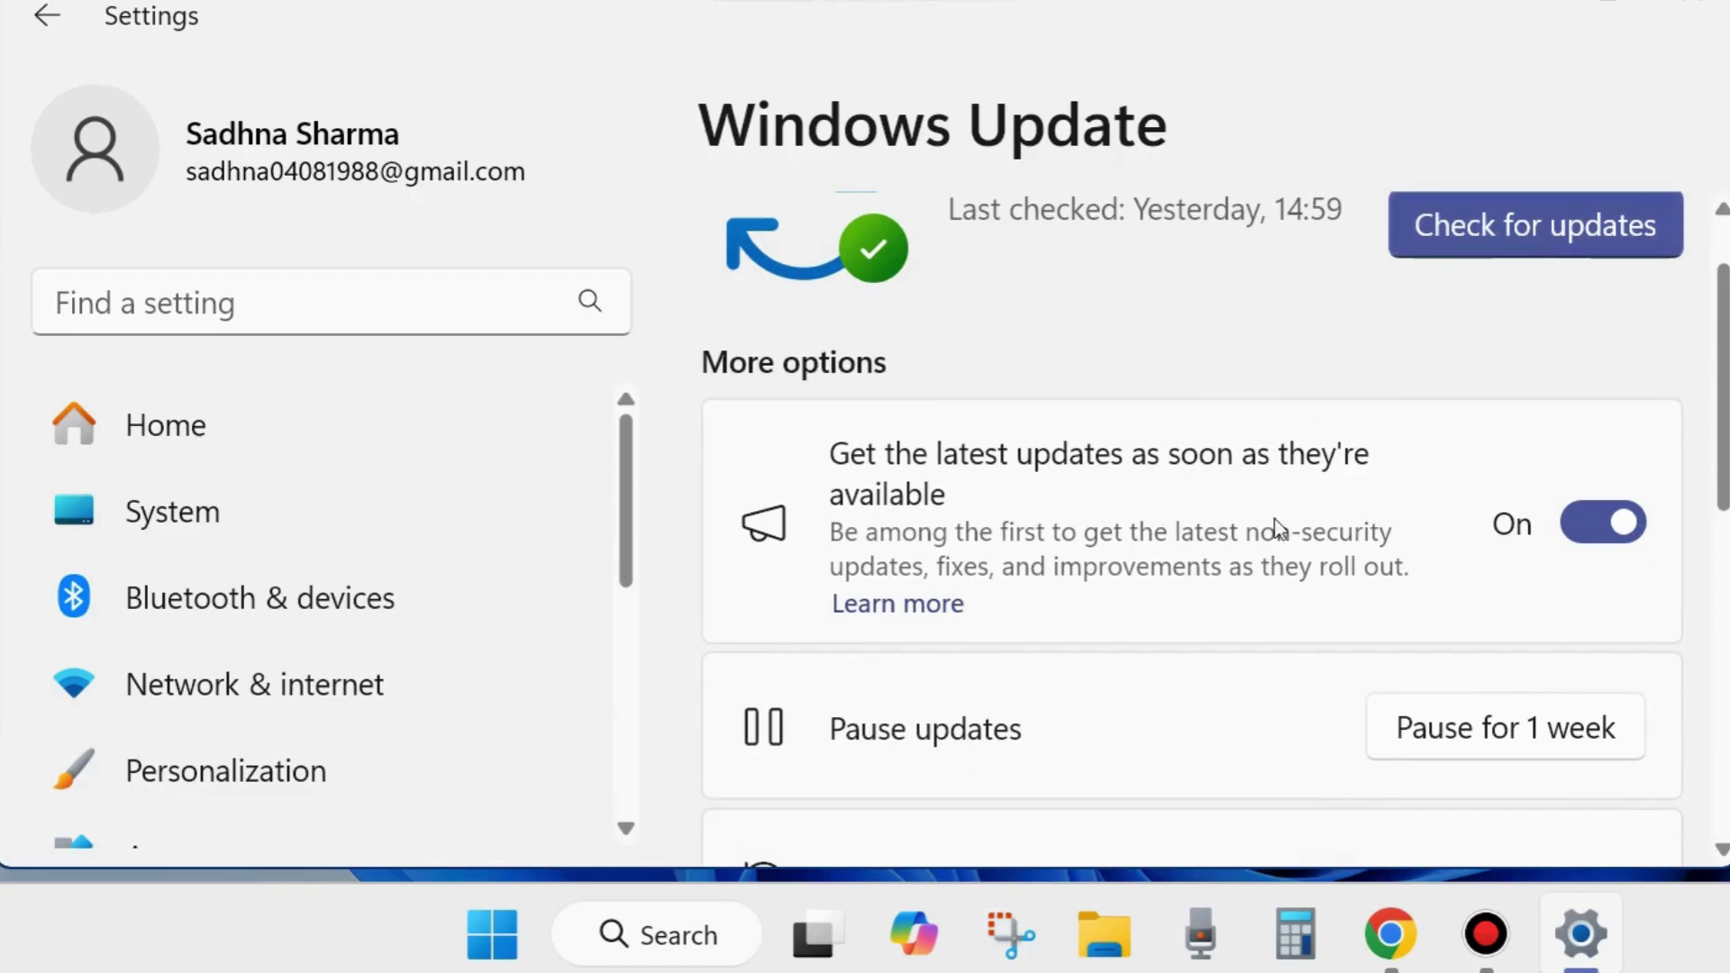
scroll(1187, 585, down, 1)
scroll(1187, 586, down, 2)
scroll(1186, 595, down, 1)
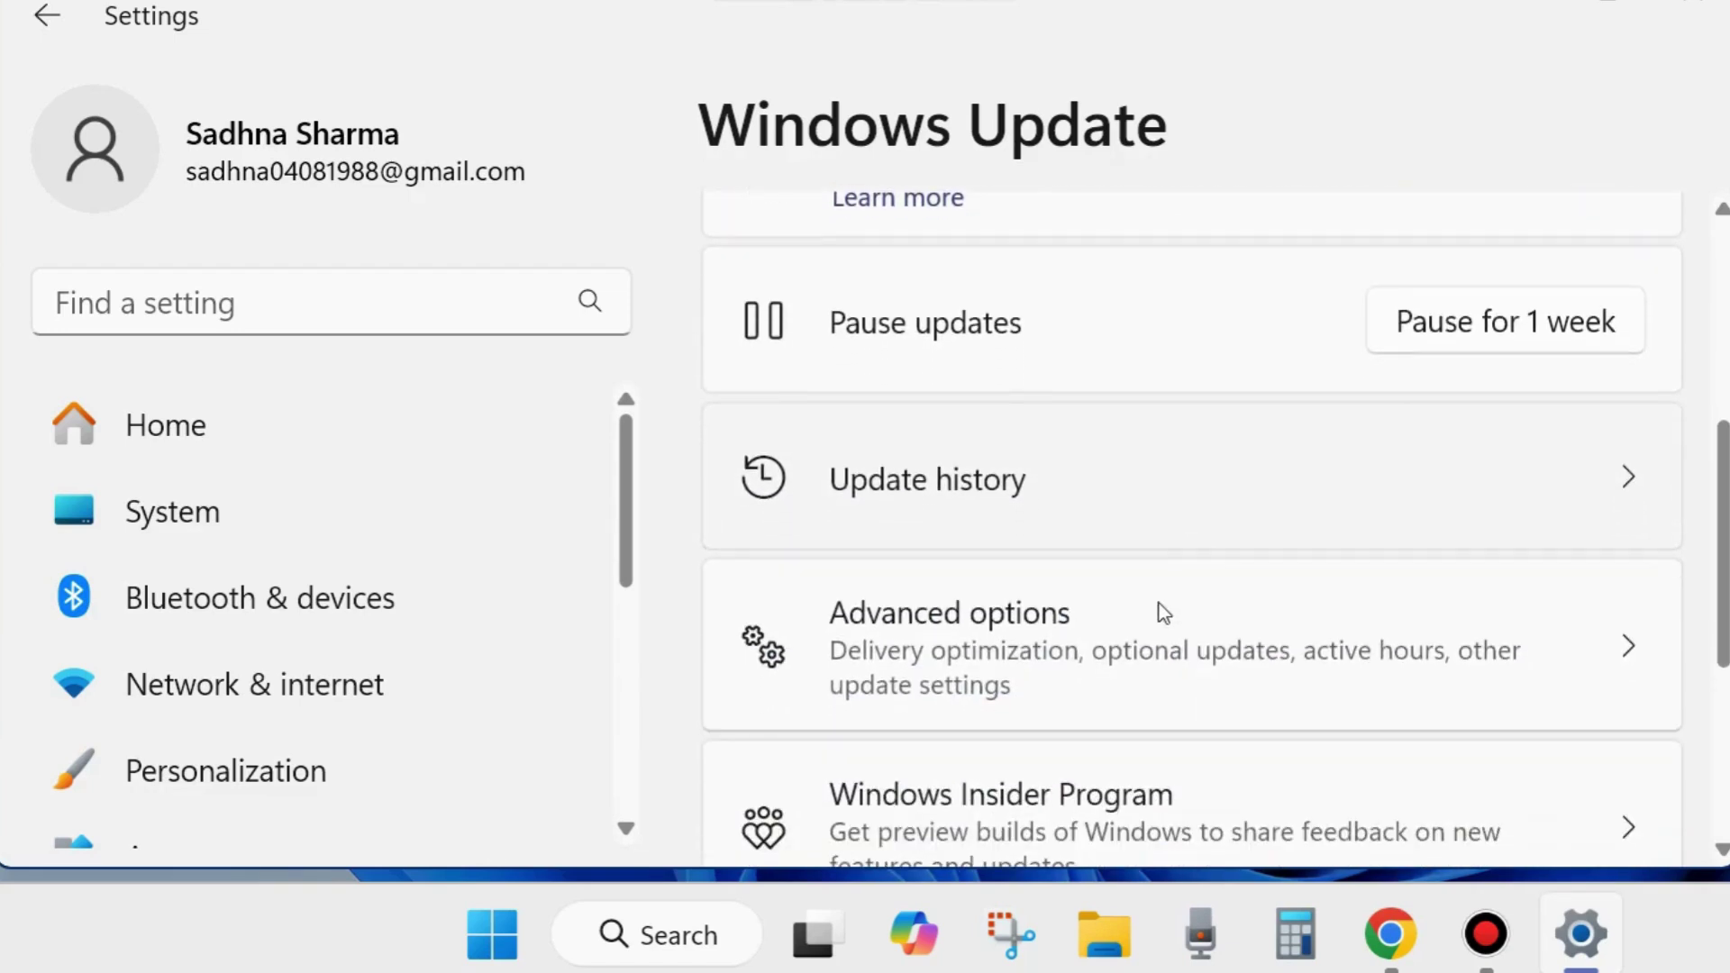
click(1015, 657)
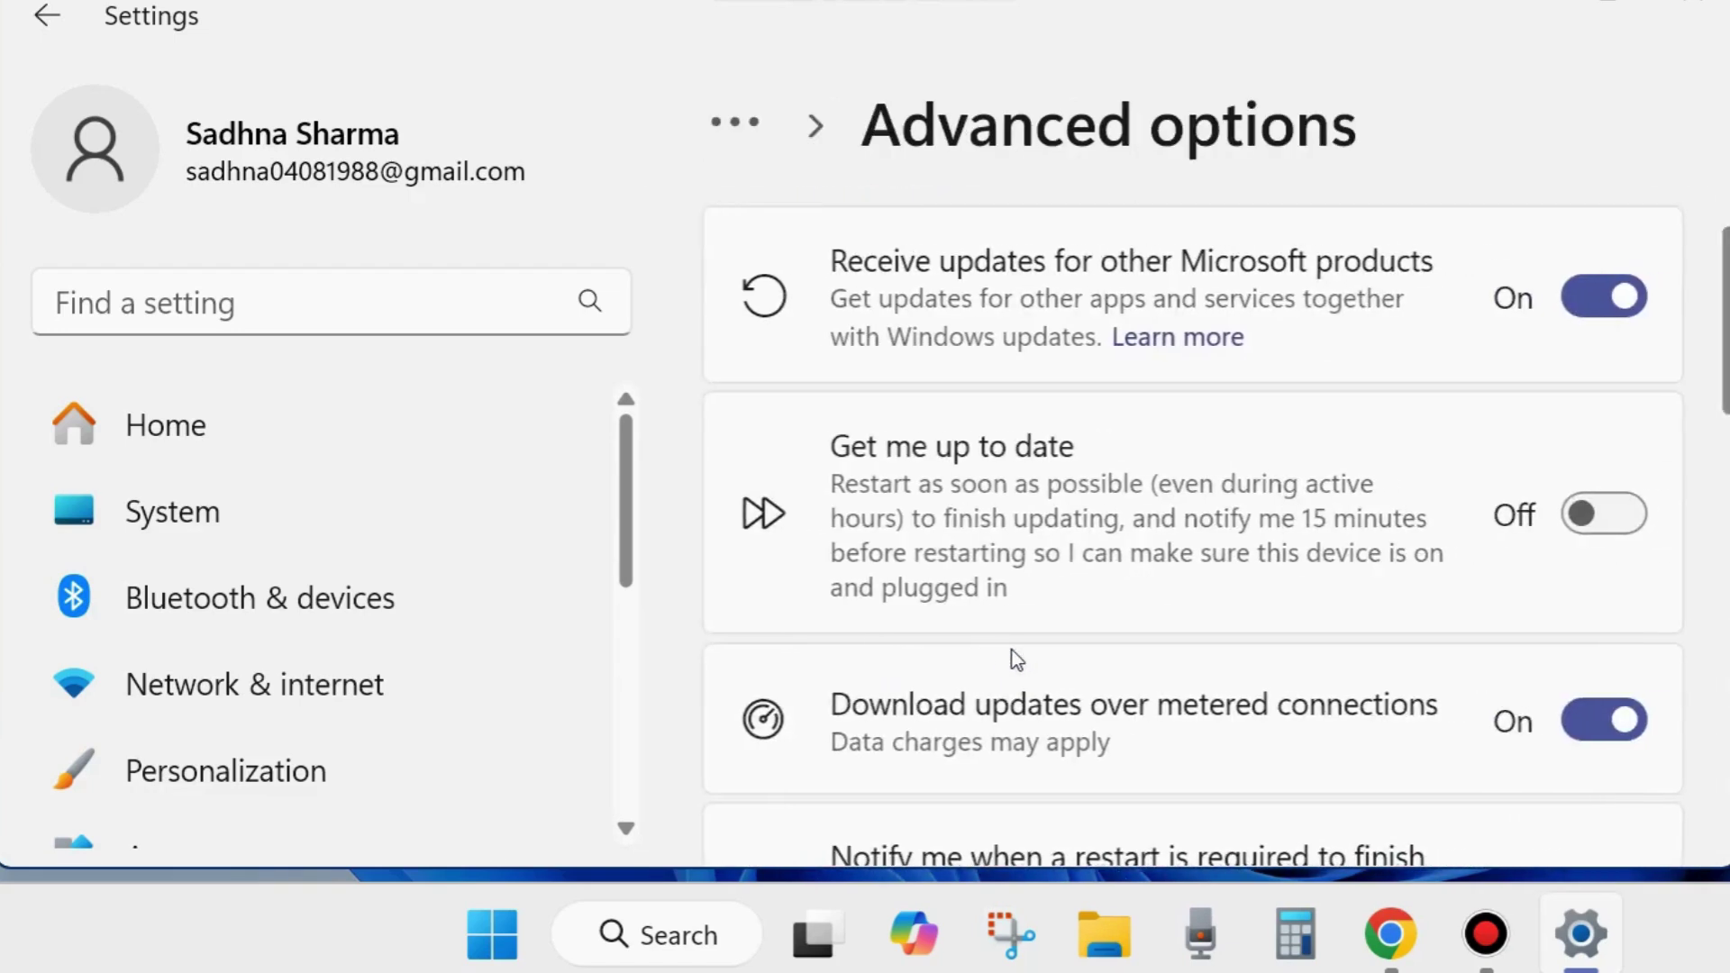
scroll(1171, 622, down, 2)
scroll(1170, 618, down, 1)
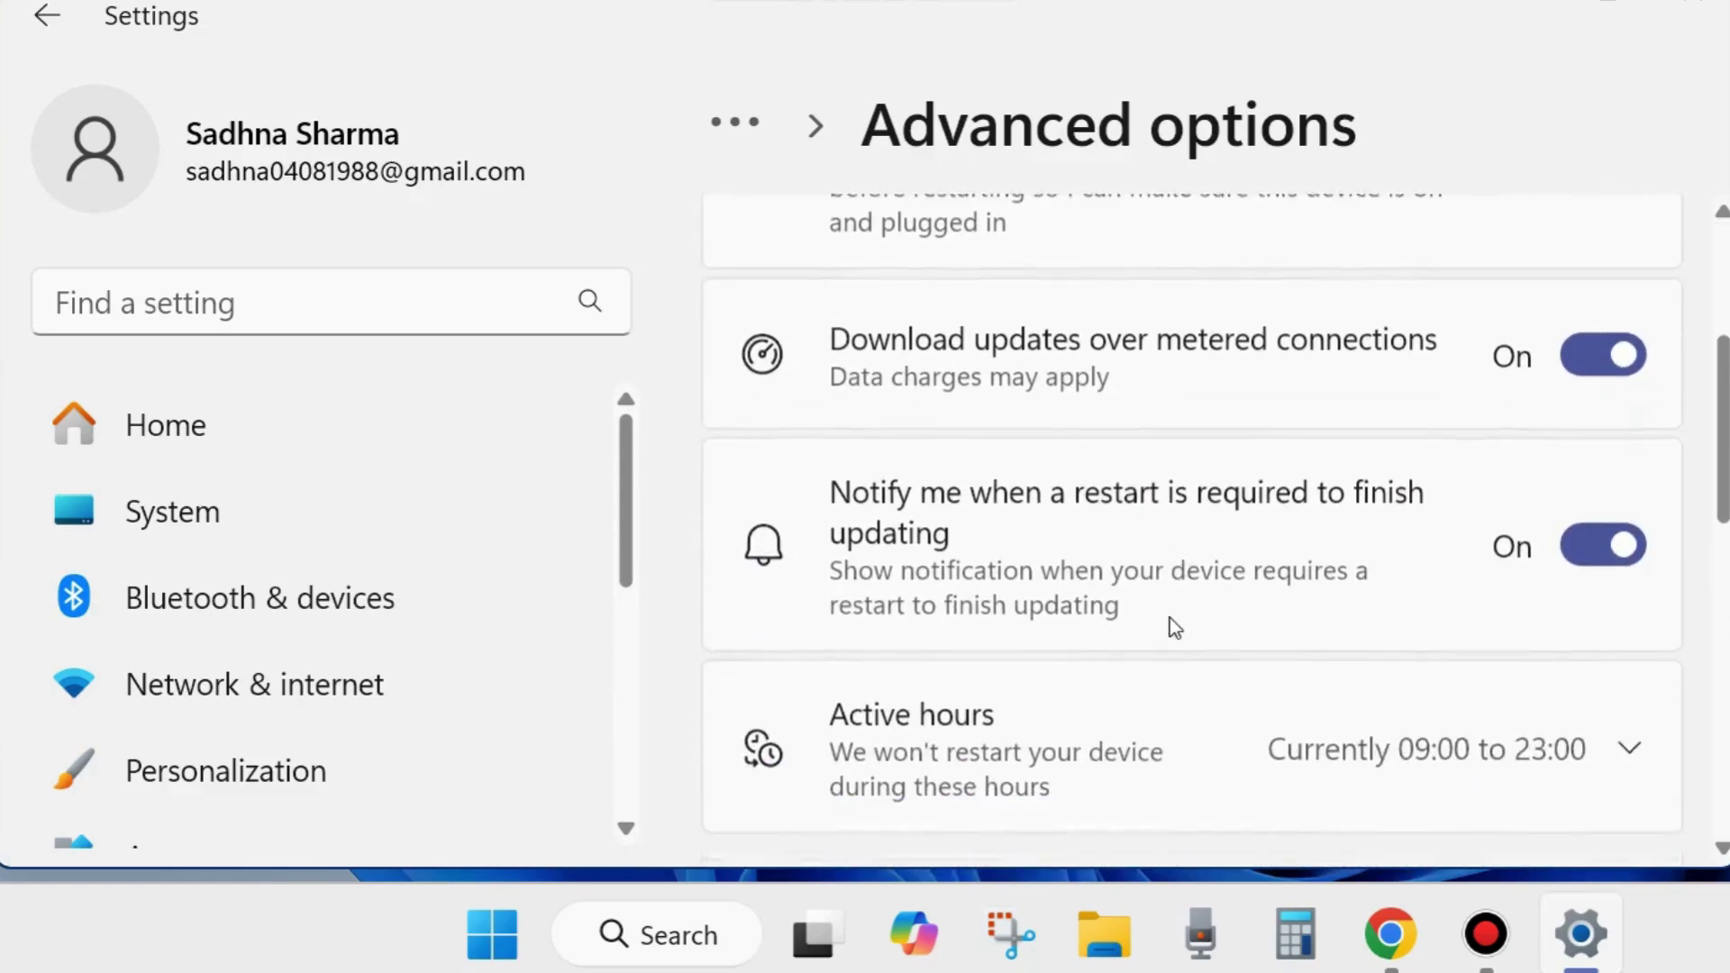
scroll(1170, 618, down, 1)
scroll(1170, 618, down, 2)
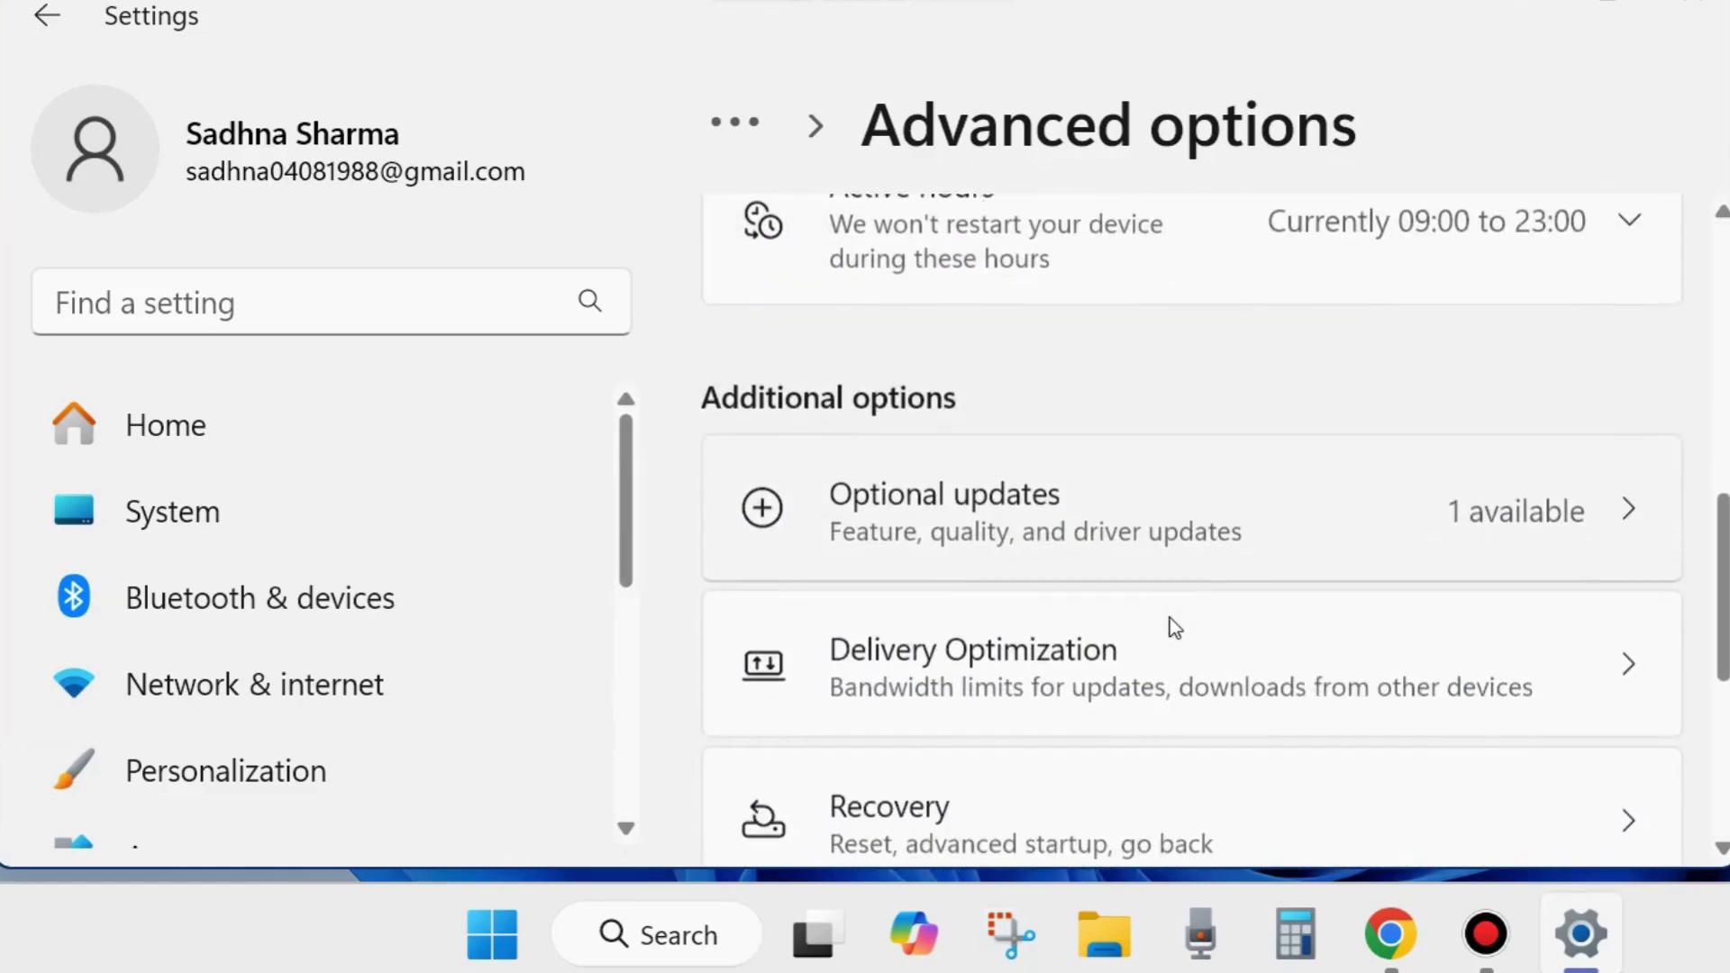
- Select the HP Inc. Firmware 15.22.0.0 driver update under Optional updates
click(993, 508)
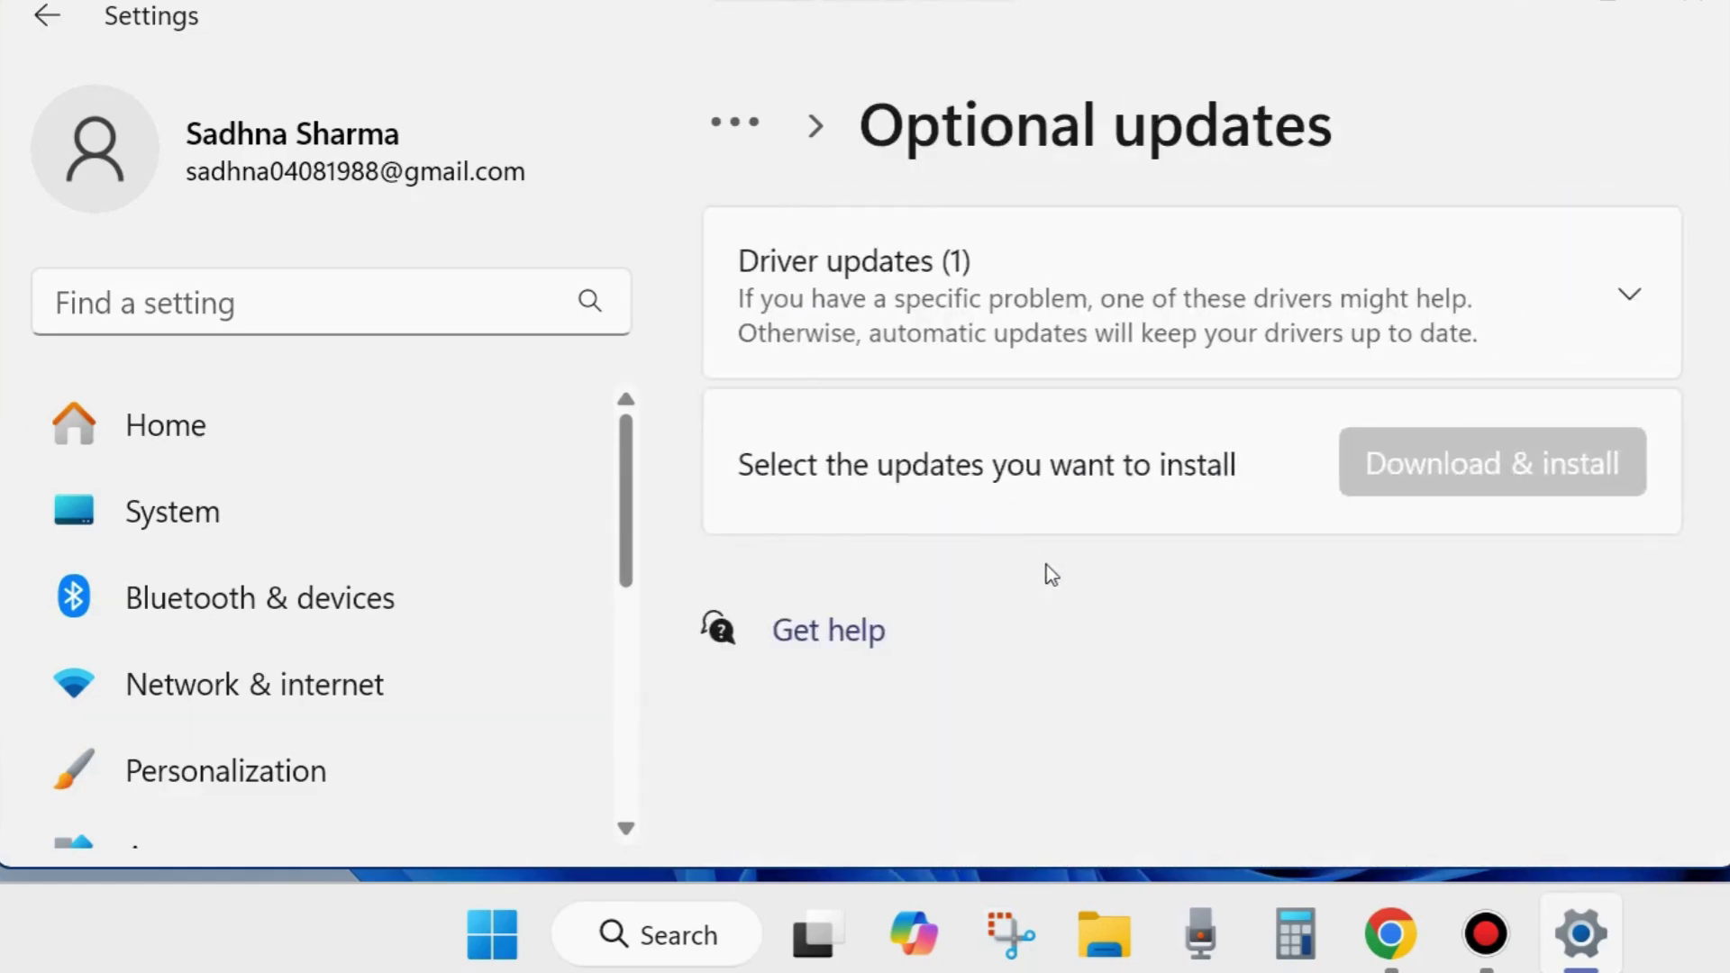
click(1635, 297)
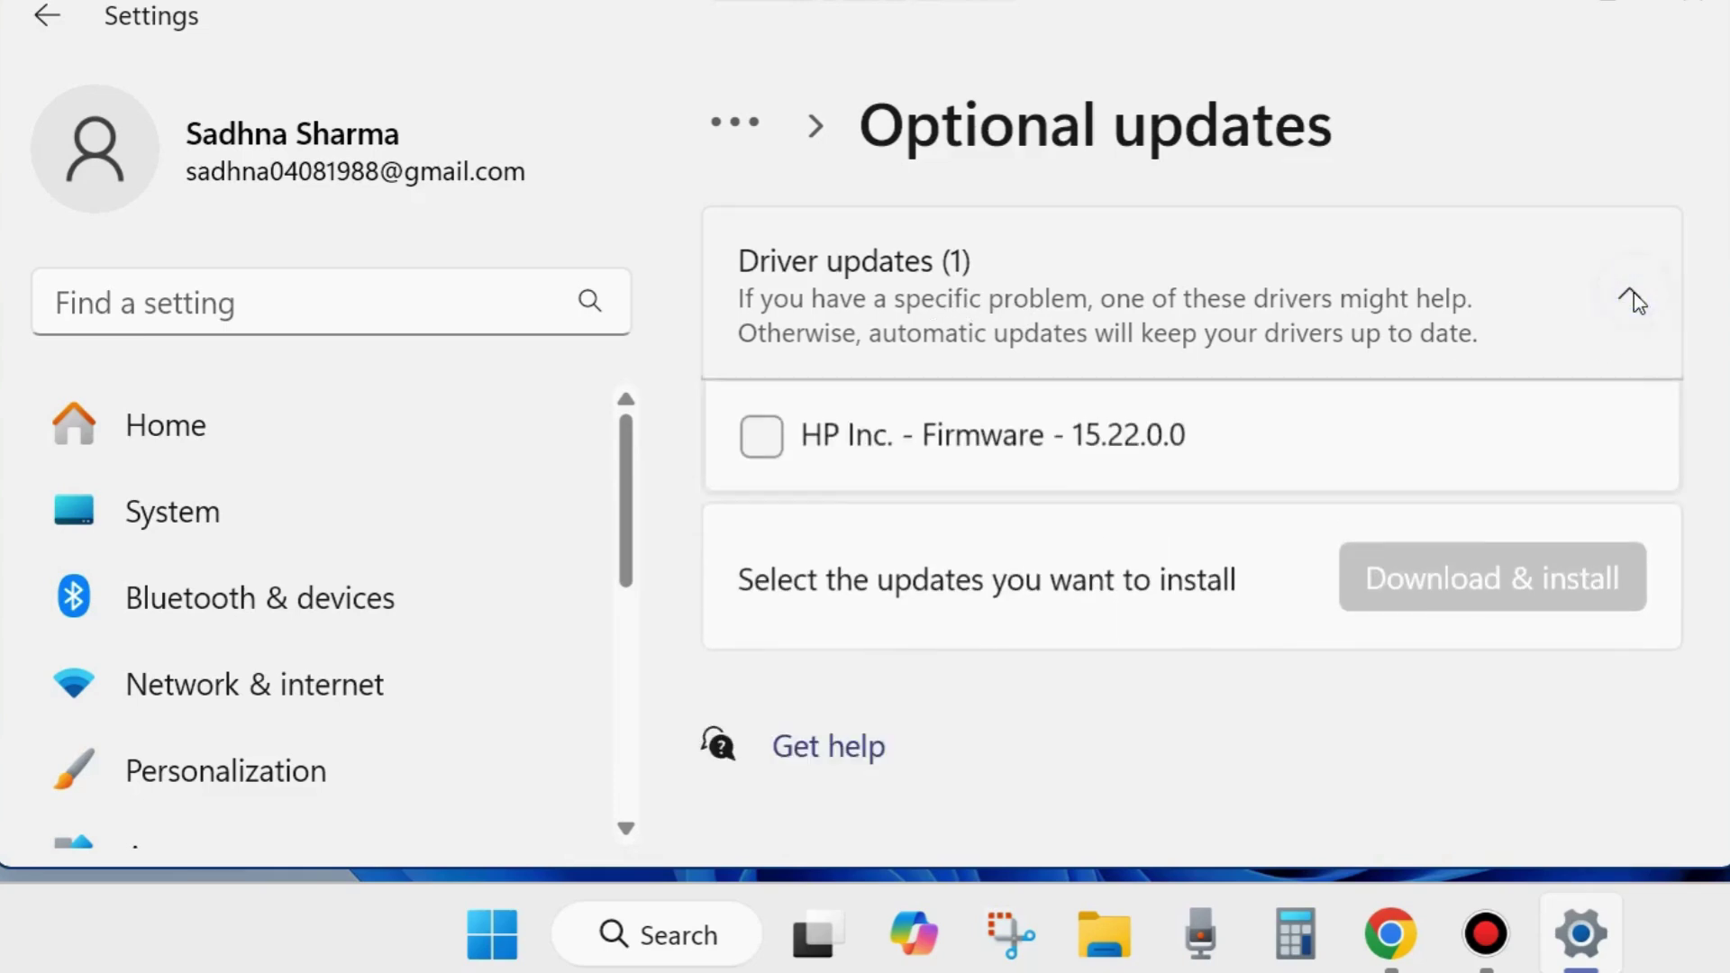
click(766, 447)
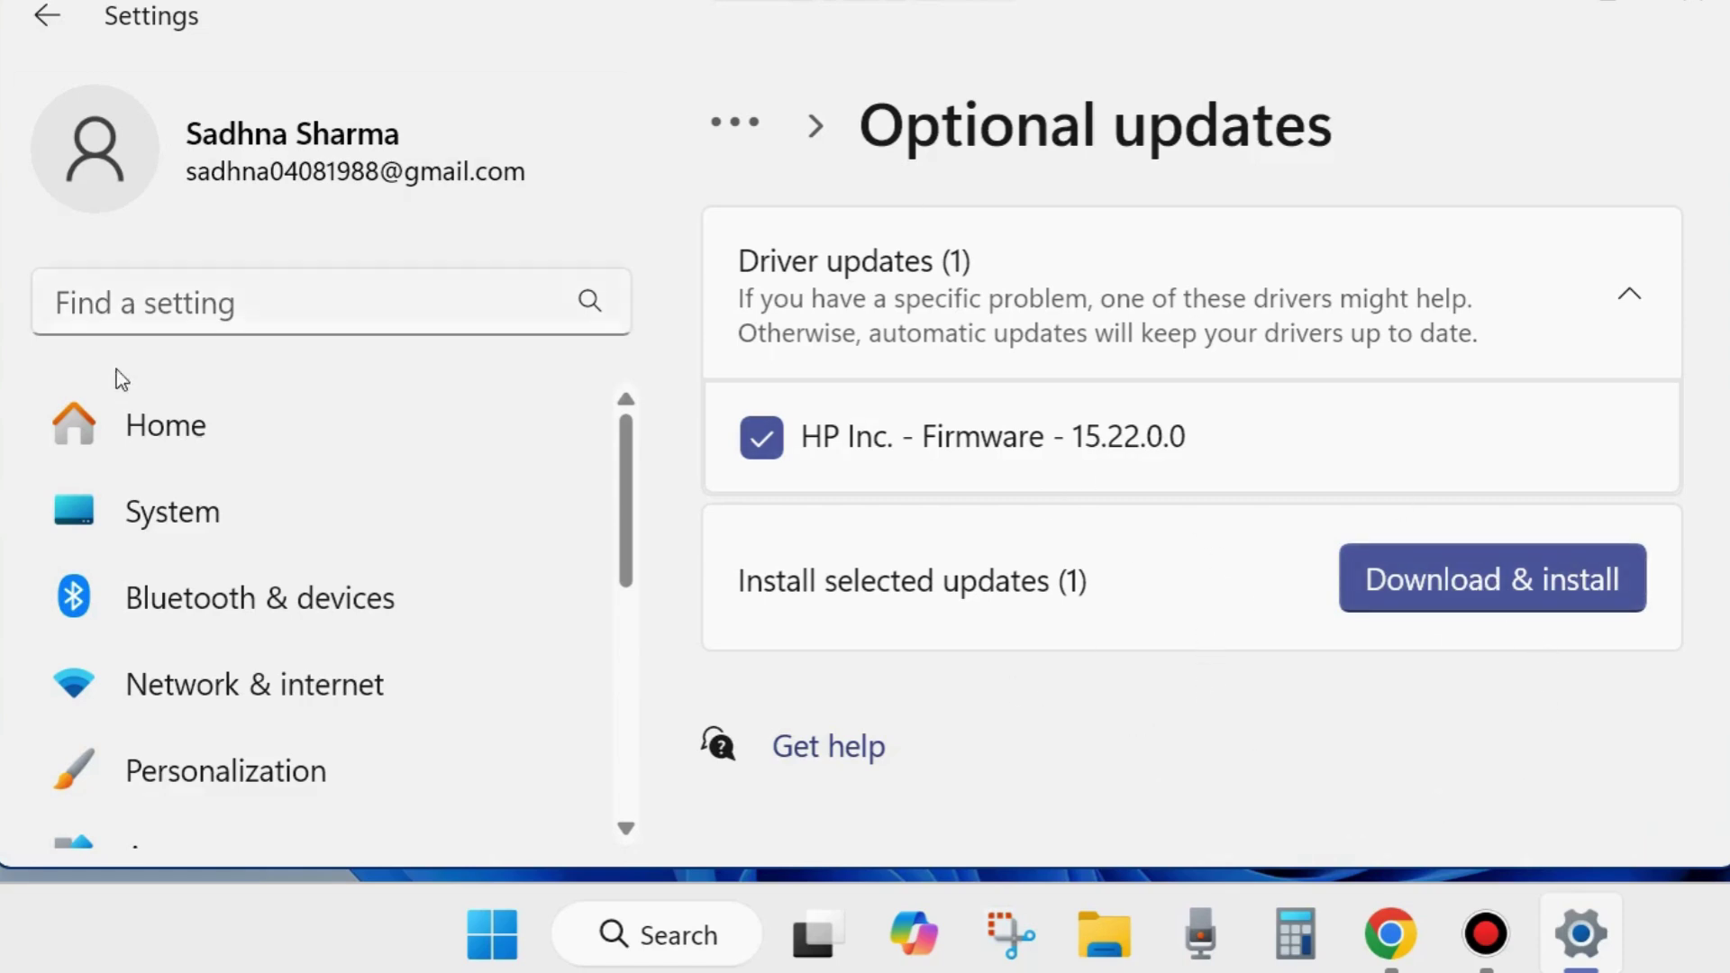
- Return to System > Sound and open the Realtek speaker's properties page
click(166, 518)
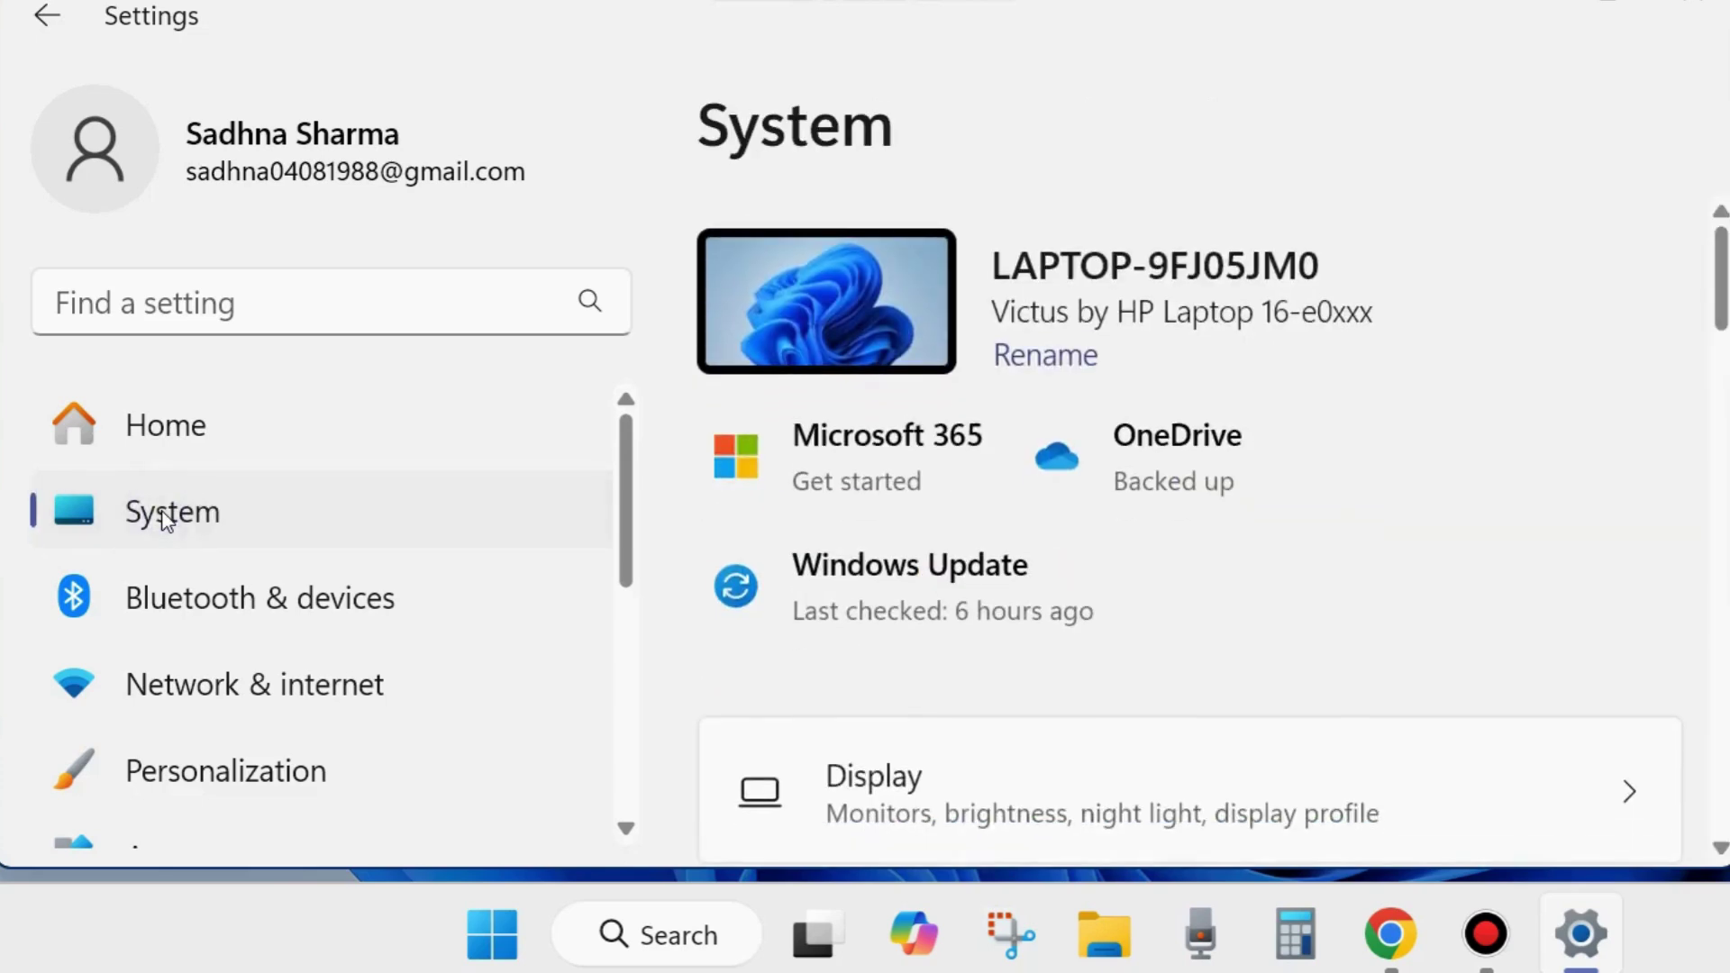
scroll(1076, 607, down, 2)
scroll(1127, 599, down, 2)
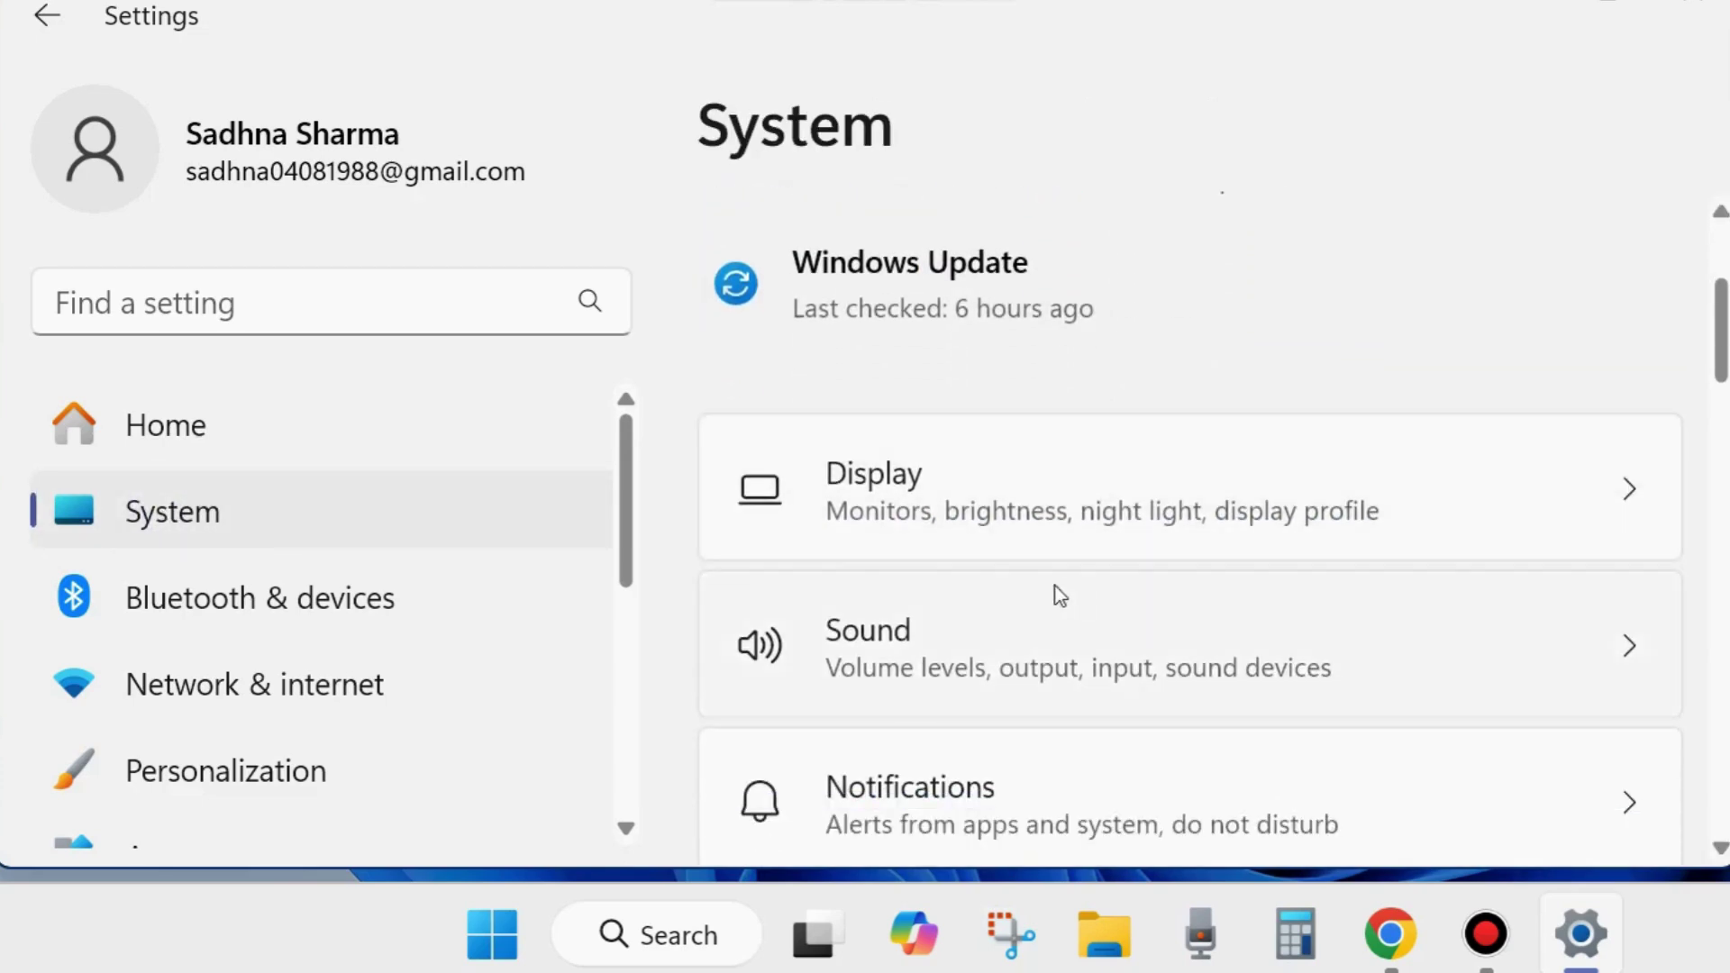
click(912, 655)
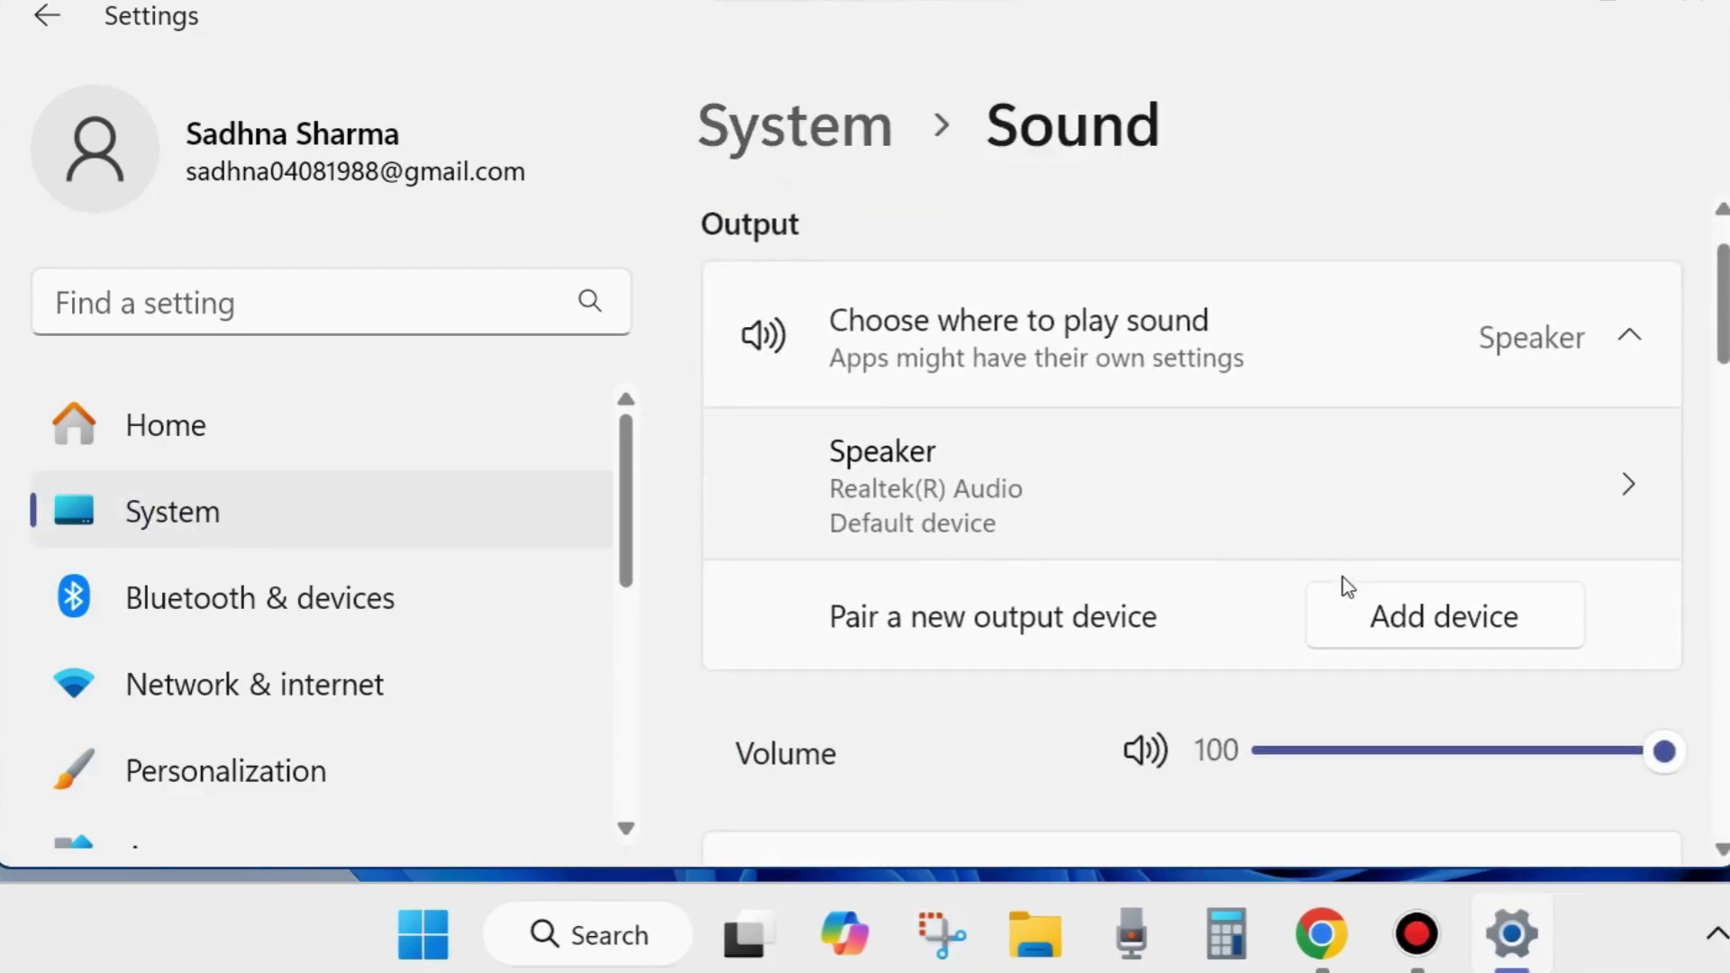
scroll(1085, 527, down, 2)
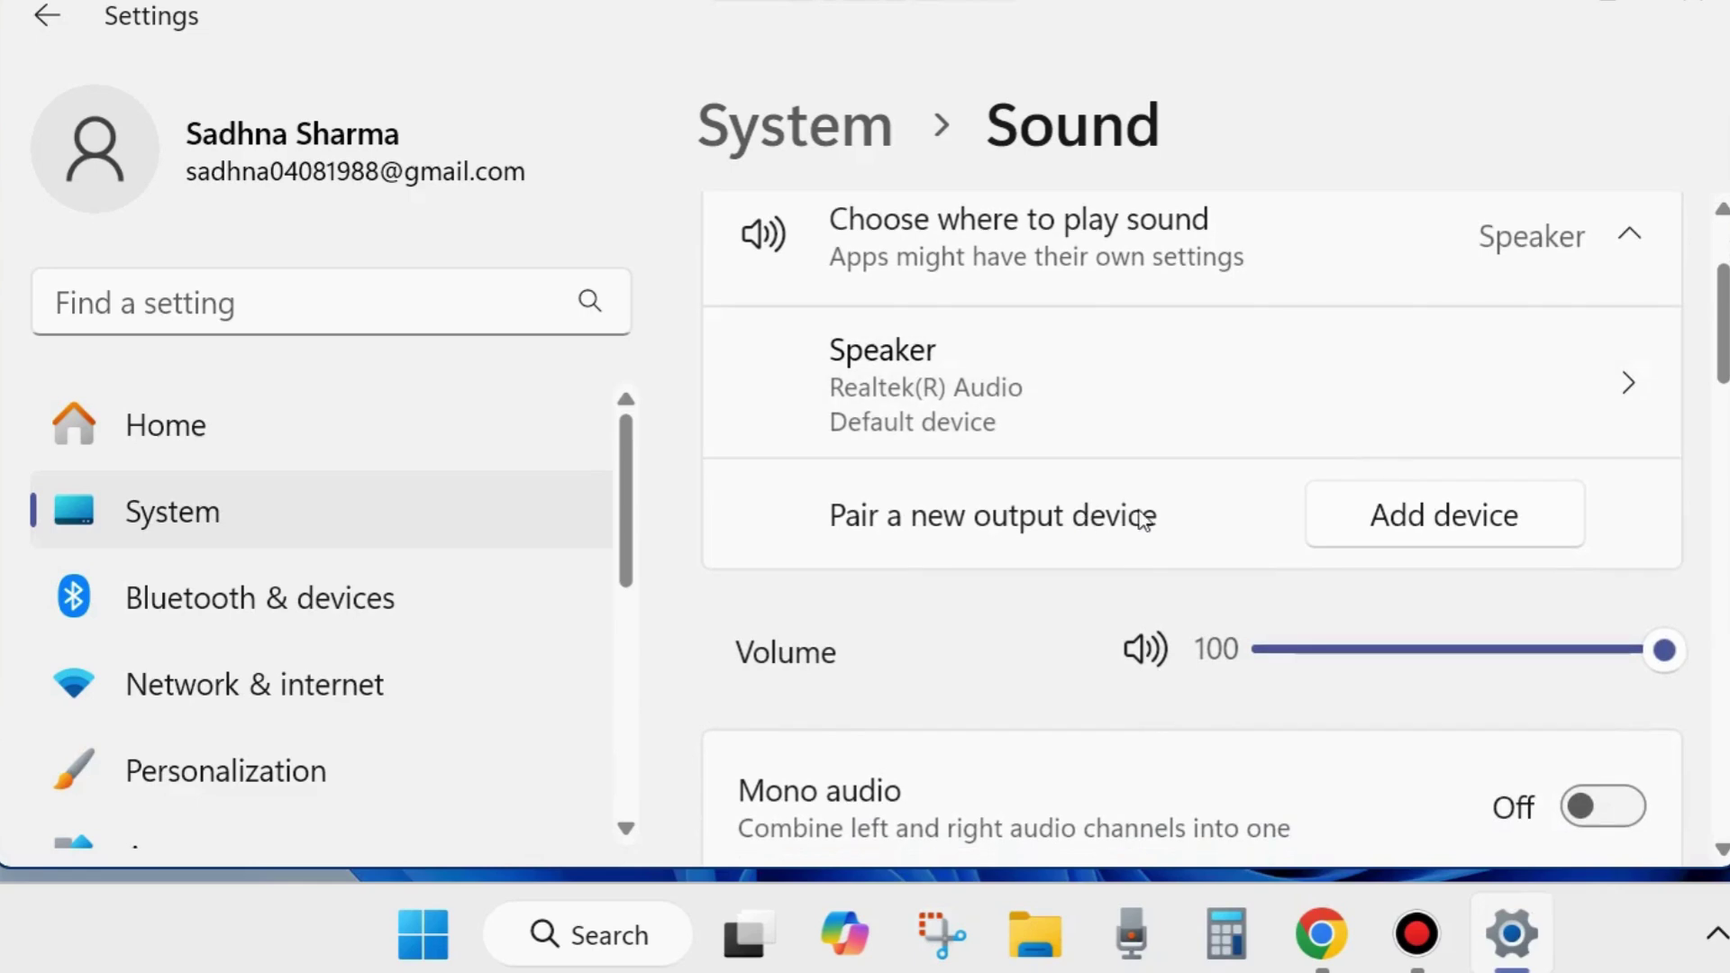
click(1628, 378)
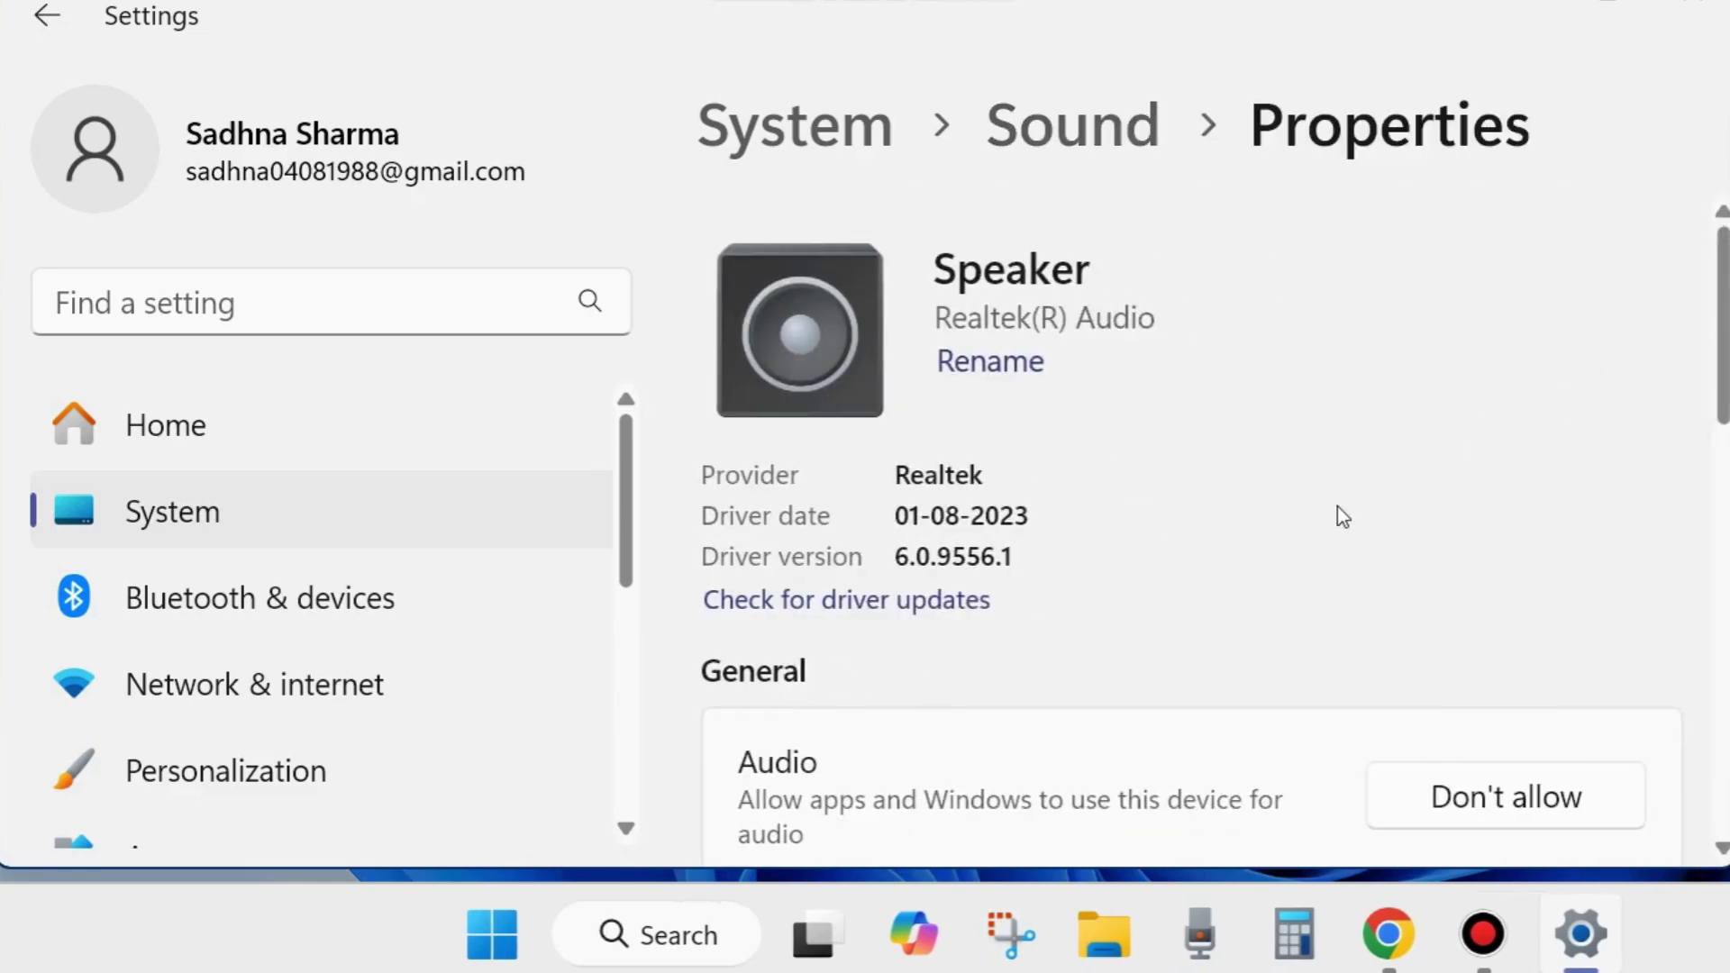
scroll(1338, 517, down, 2)
scroll(1337, 516, down, 2)
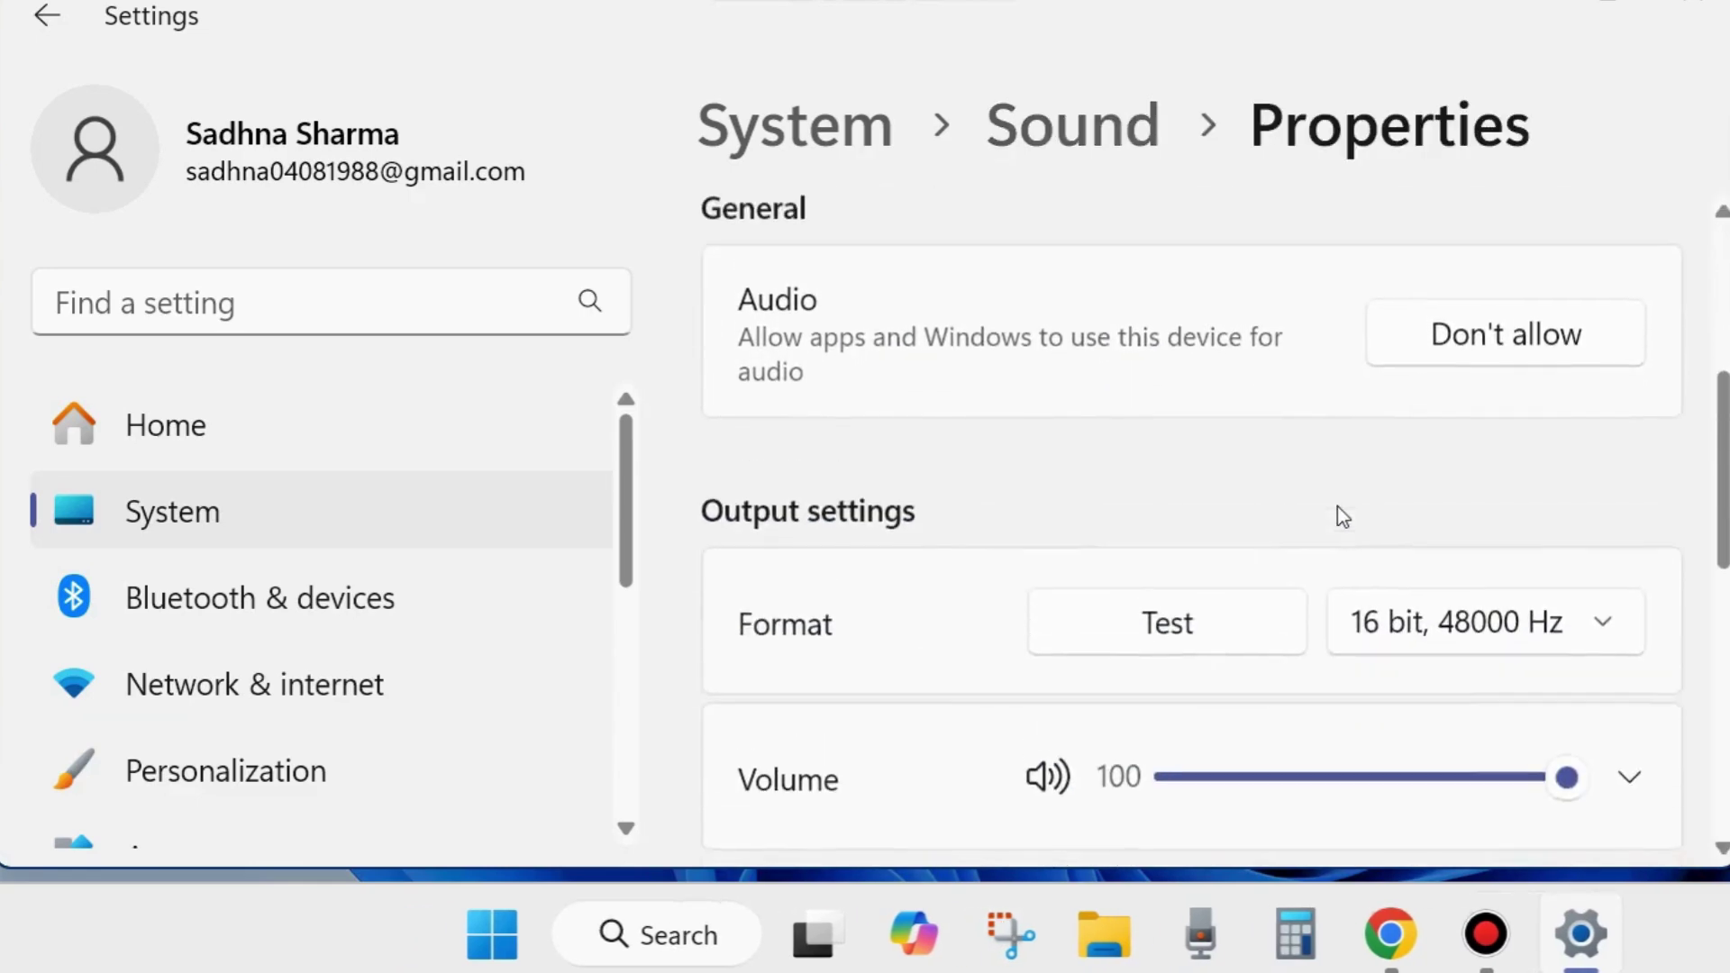
scroll(1337, 516, up, 1)
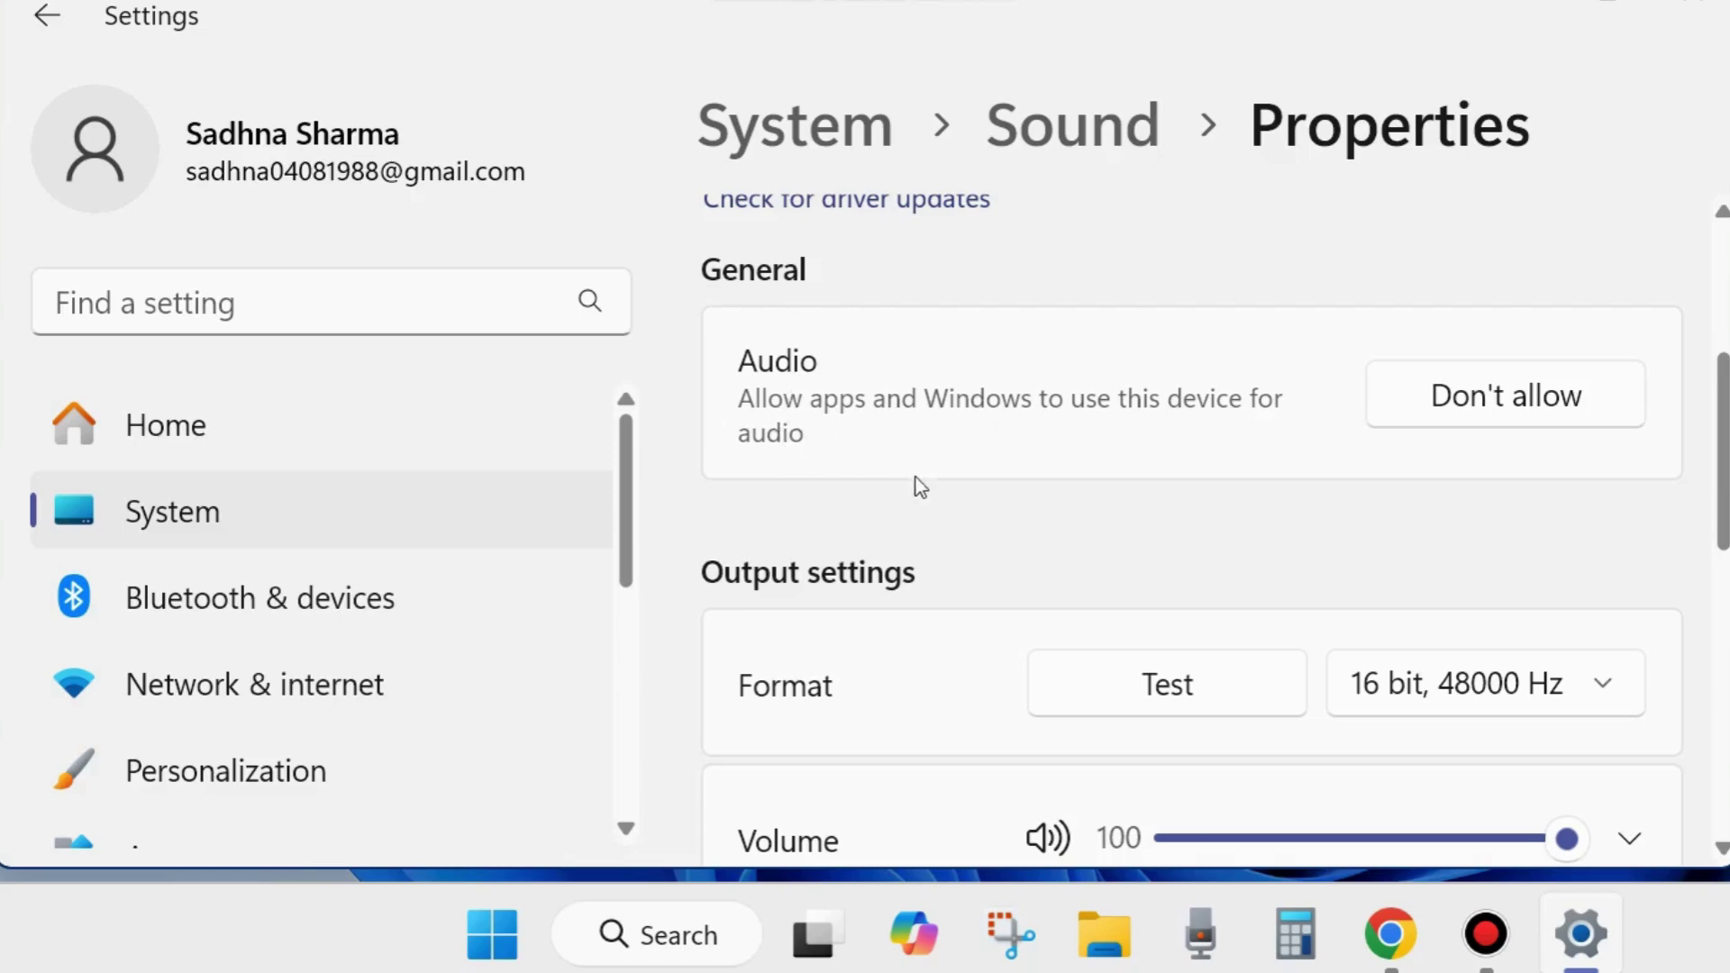
- Try the Don't allow option, then keep Audio enhancements set to Off
click(1488, 407)
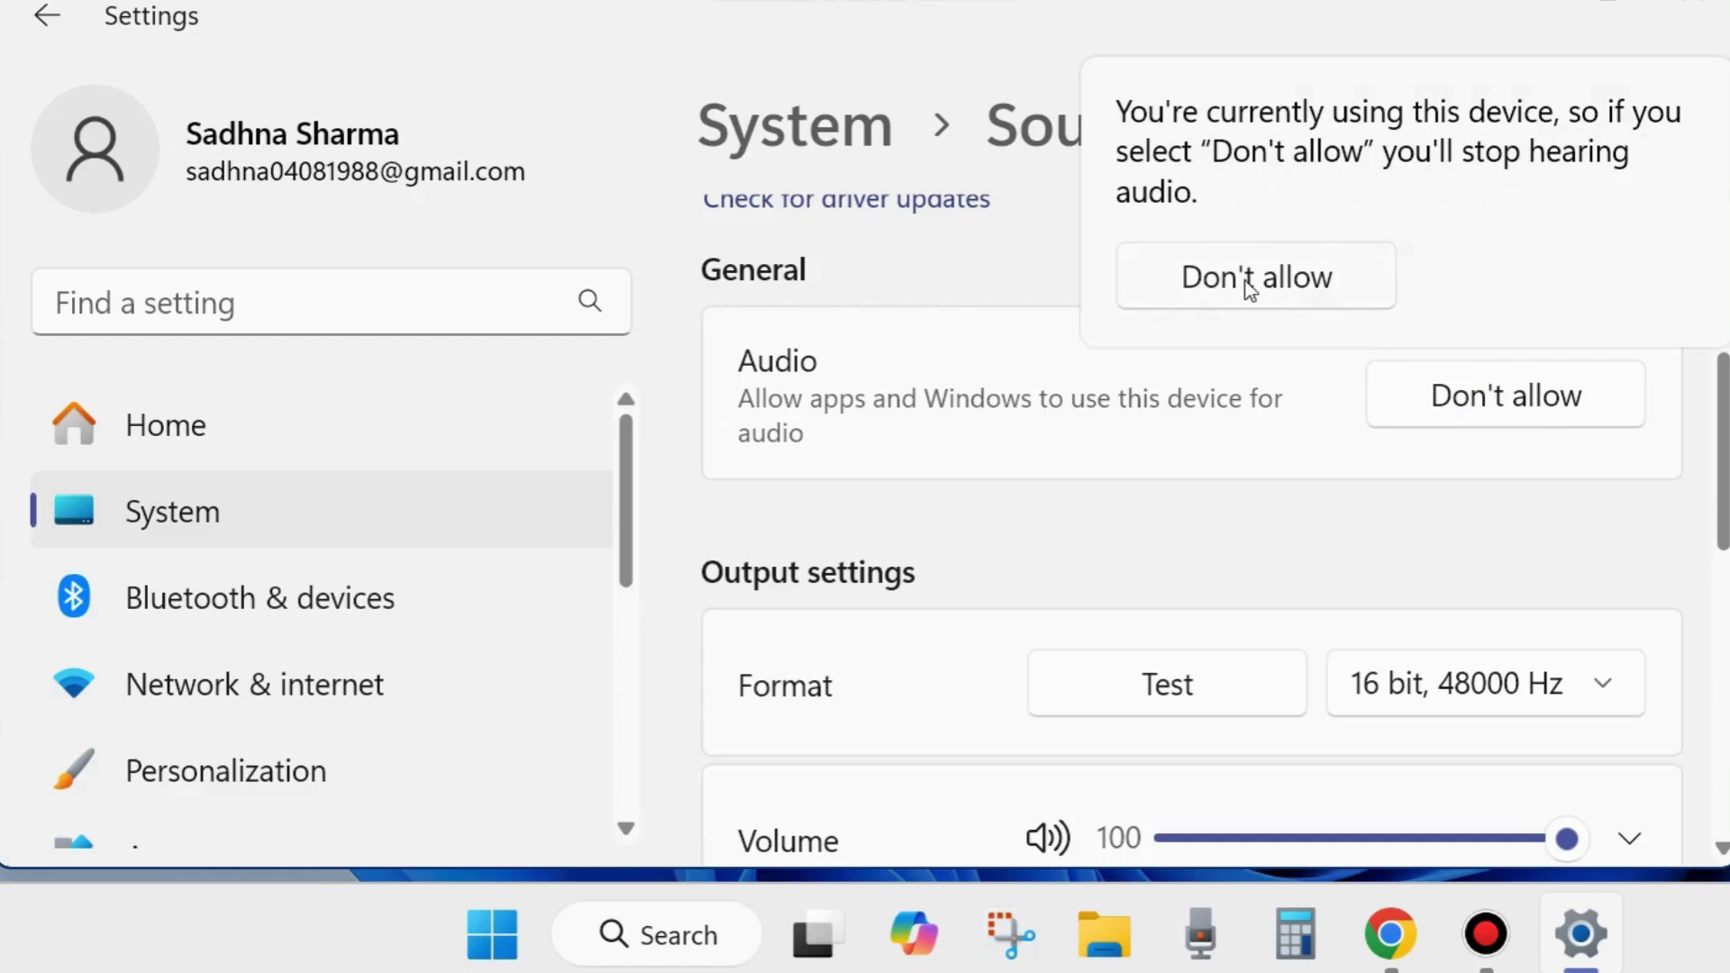
scroll(1249, 290, up, 2)
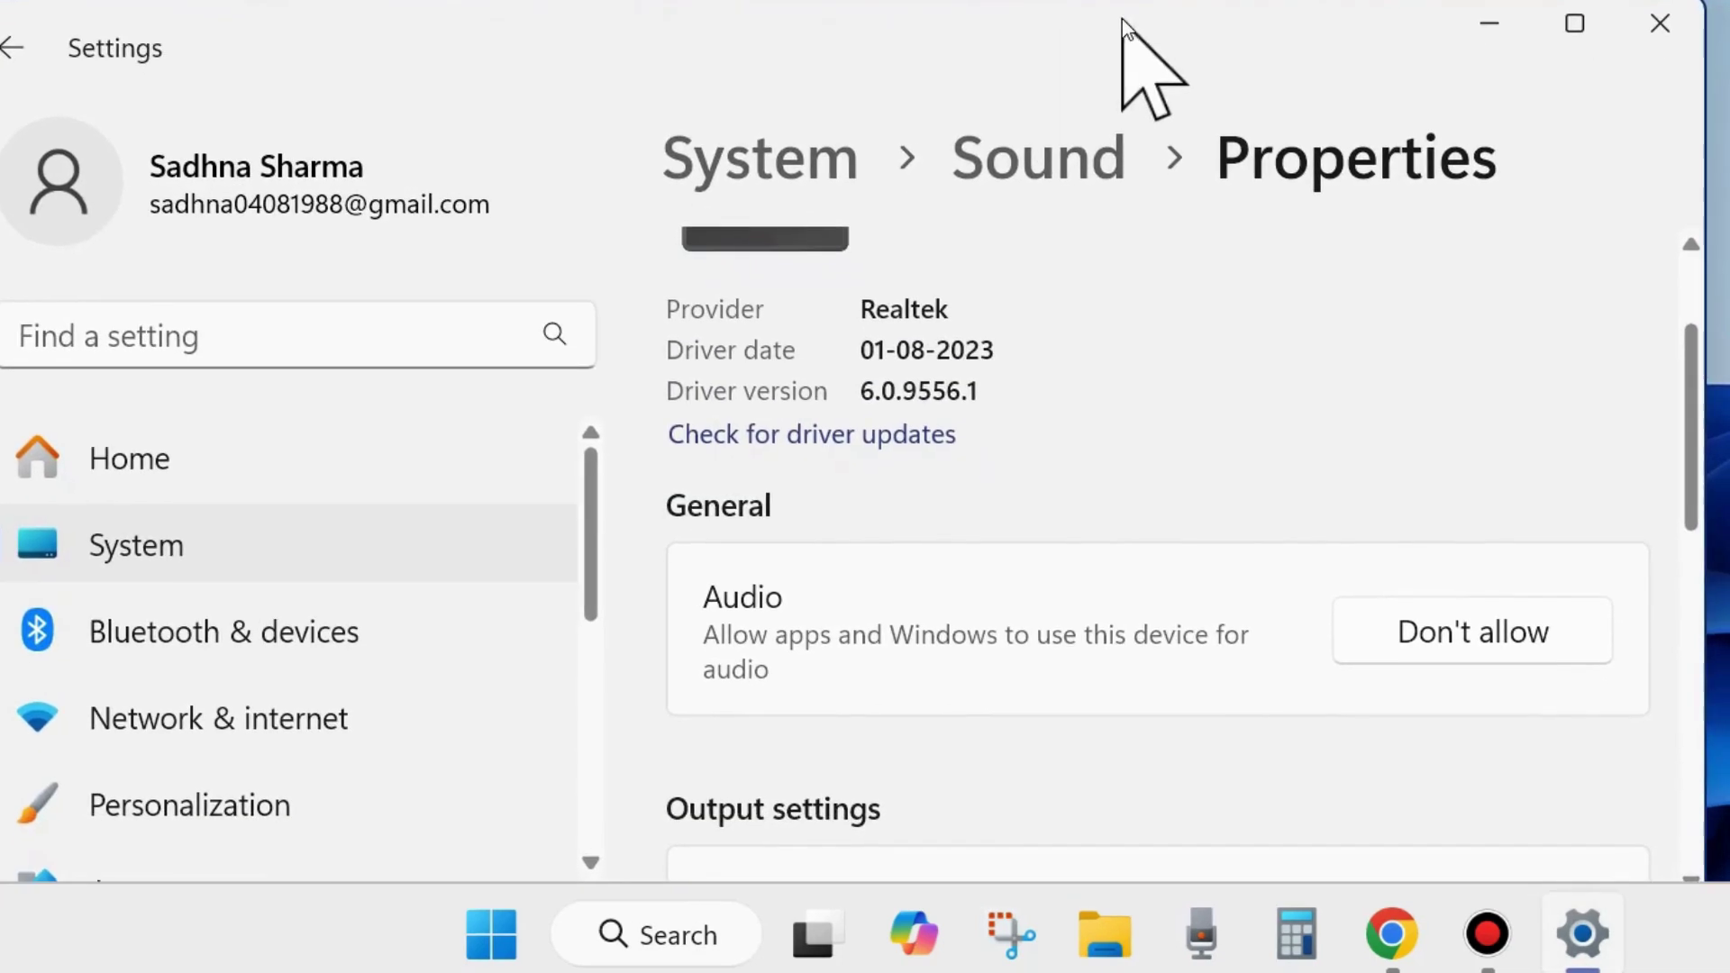
drag(1160, 2, 1125, 39)
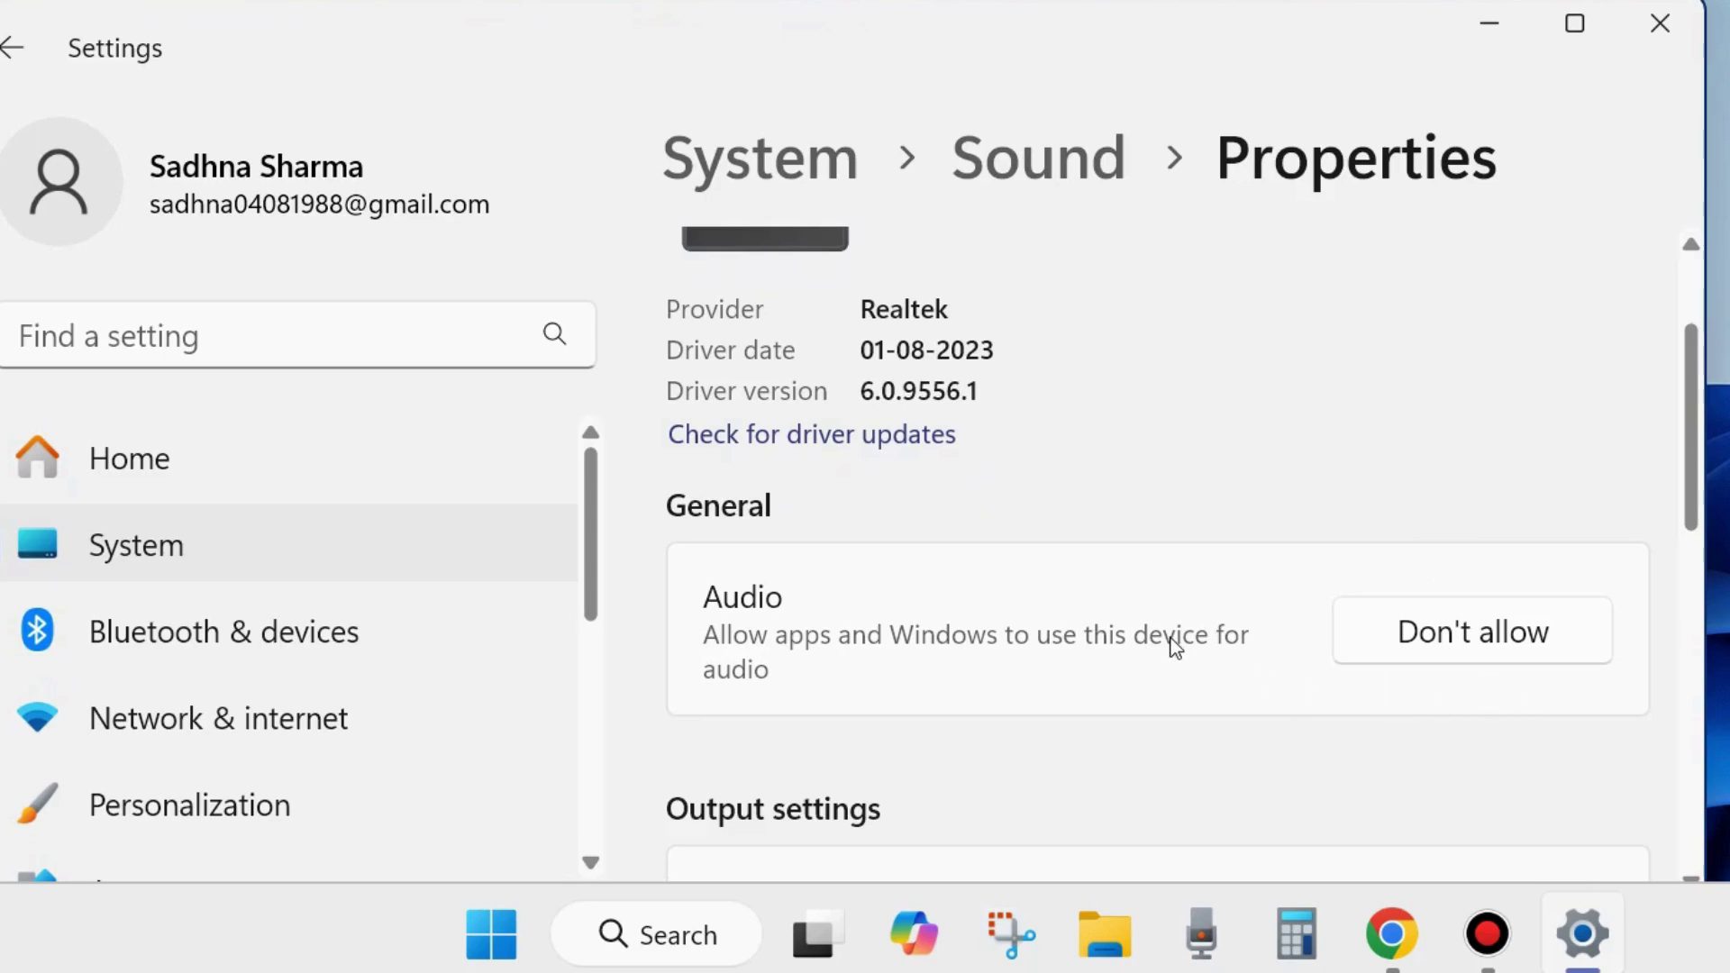
scroll(1170, 647, down, 2)
scroll(1171, 646, down, 2)
scroll(1169, 647, down, 1)
scroll(1153, 649, down, 2)
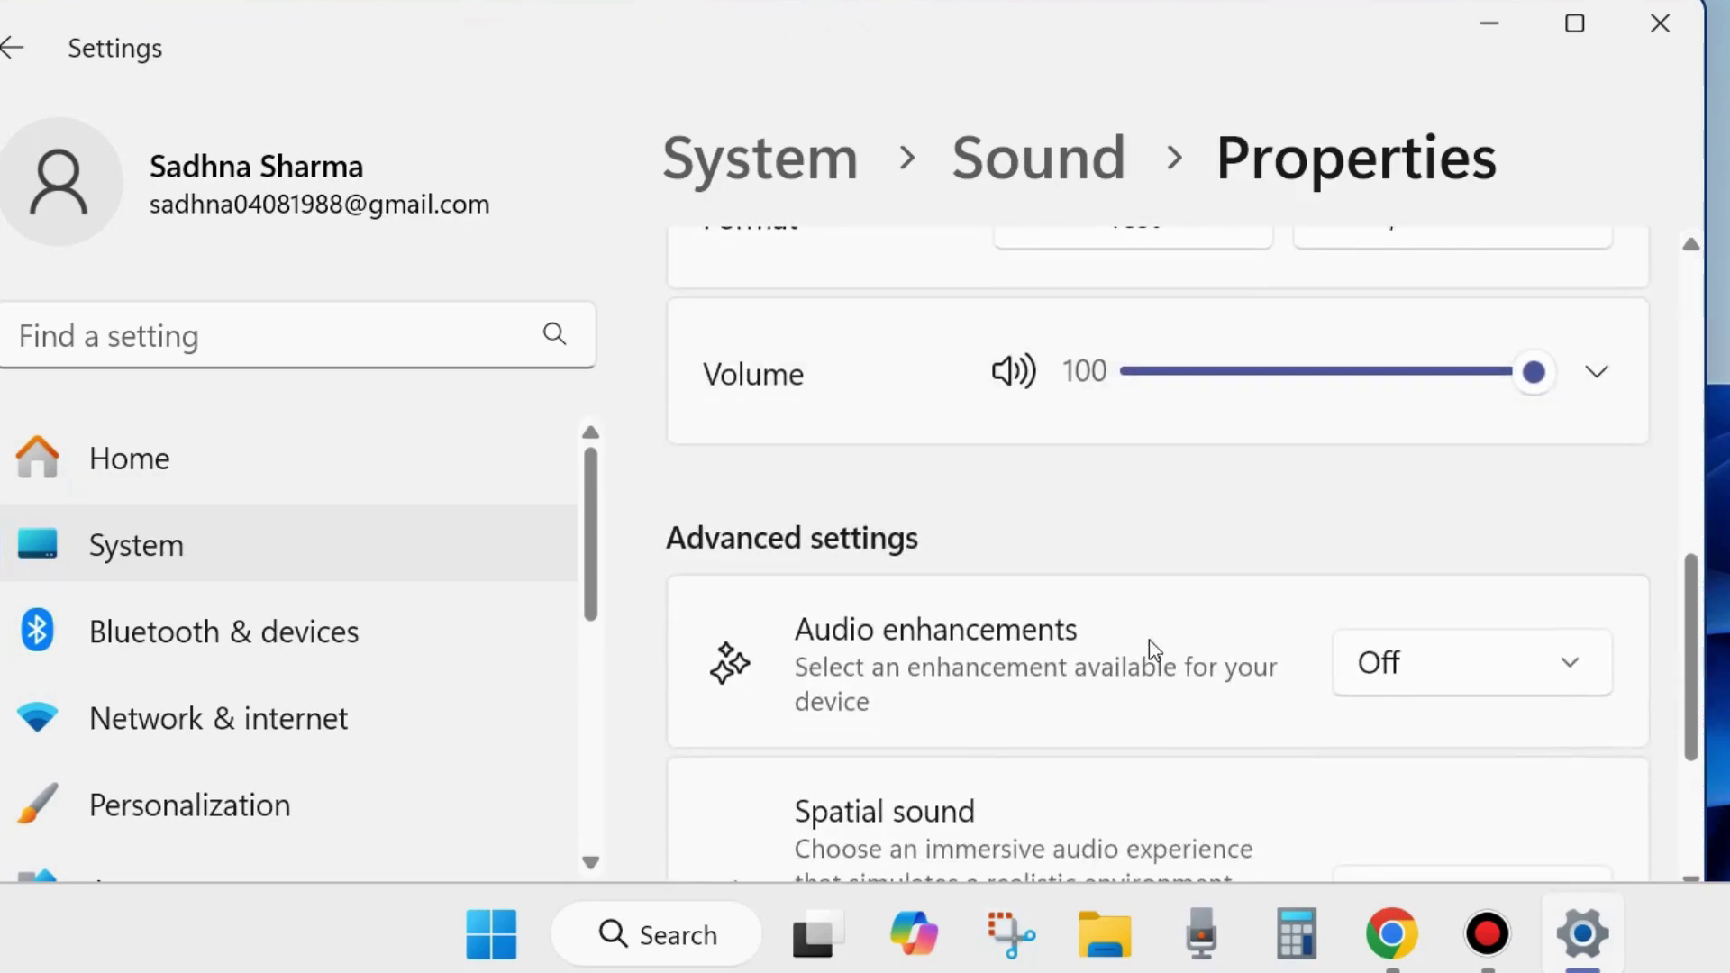
click(1437, 665)
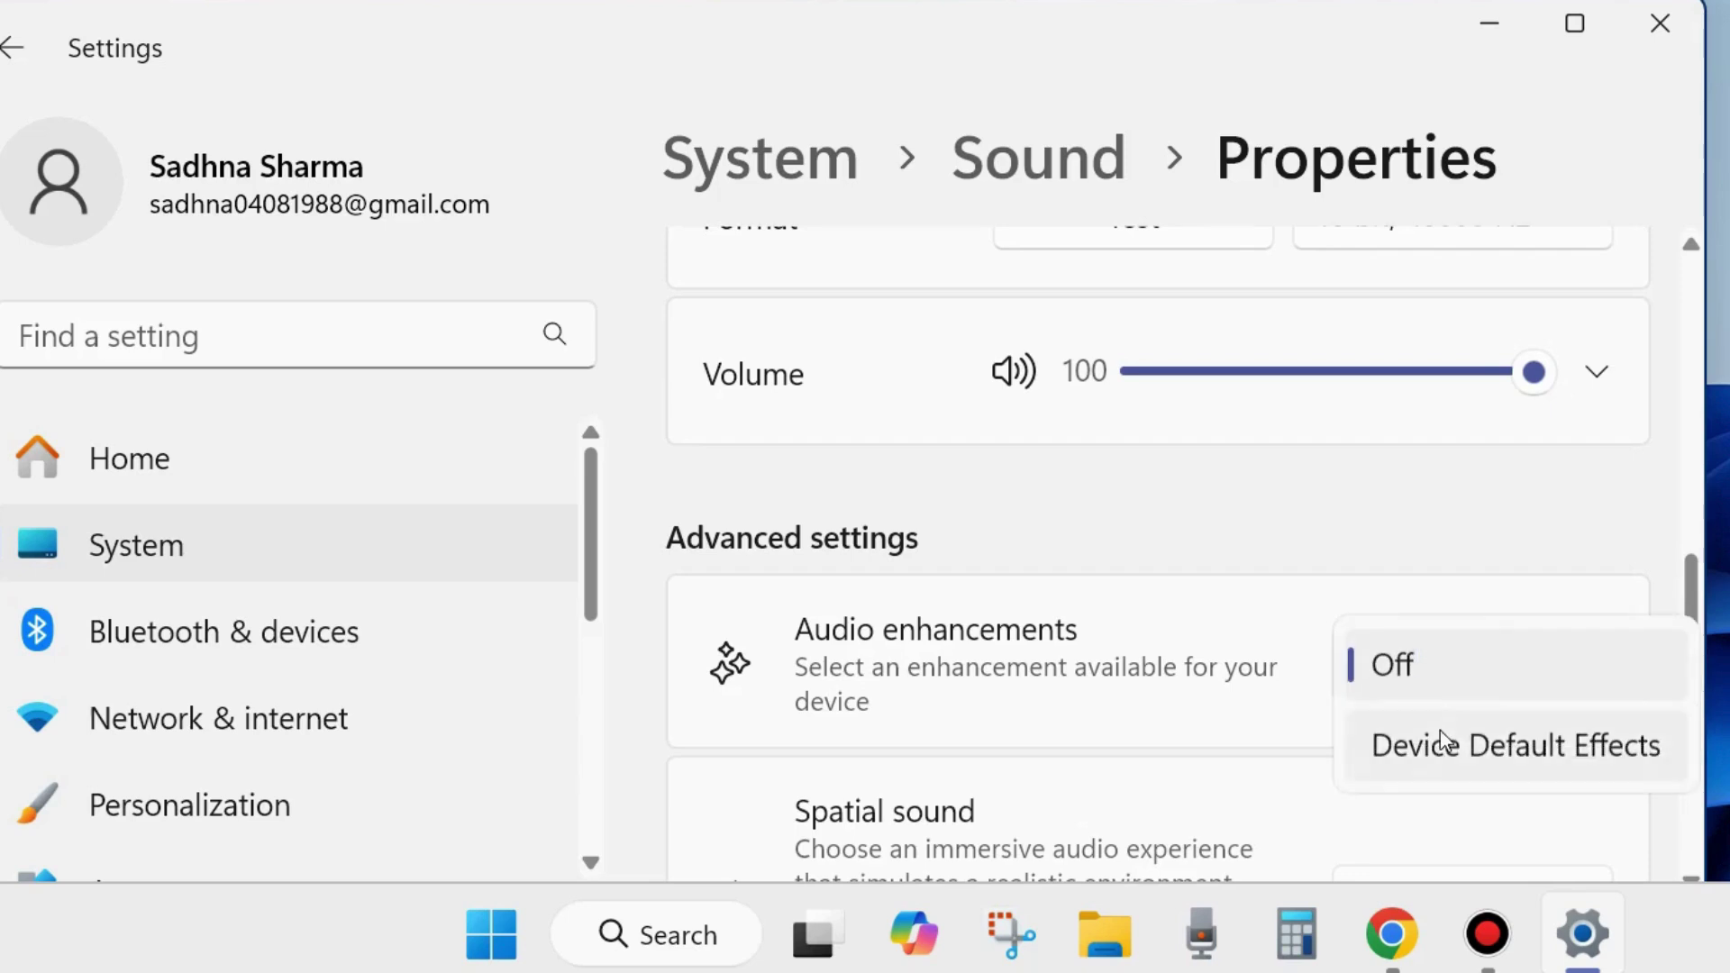
click(1400, 672)
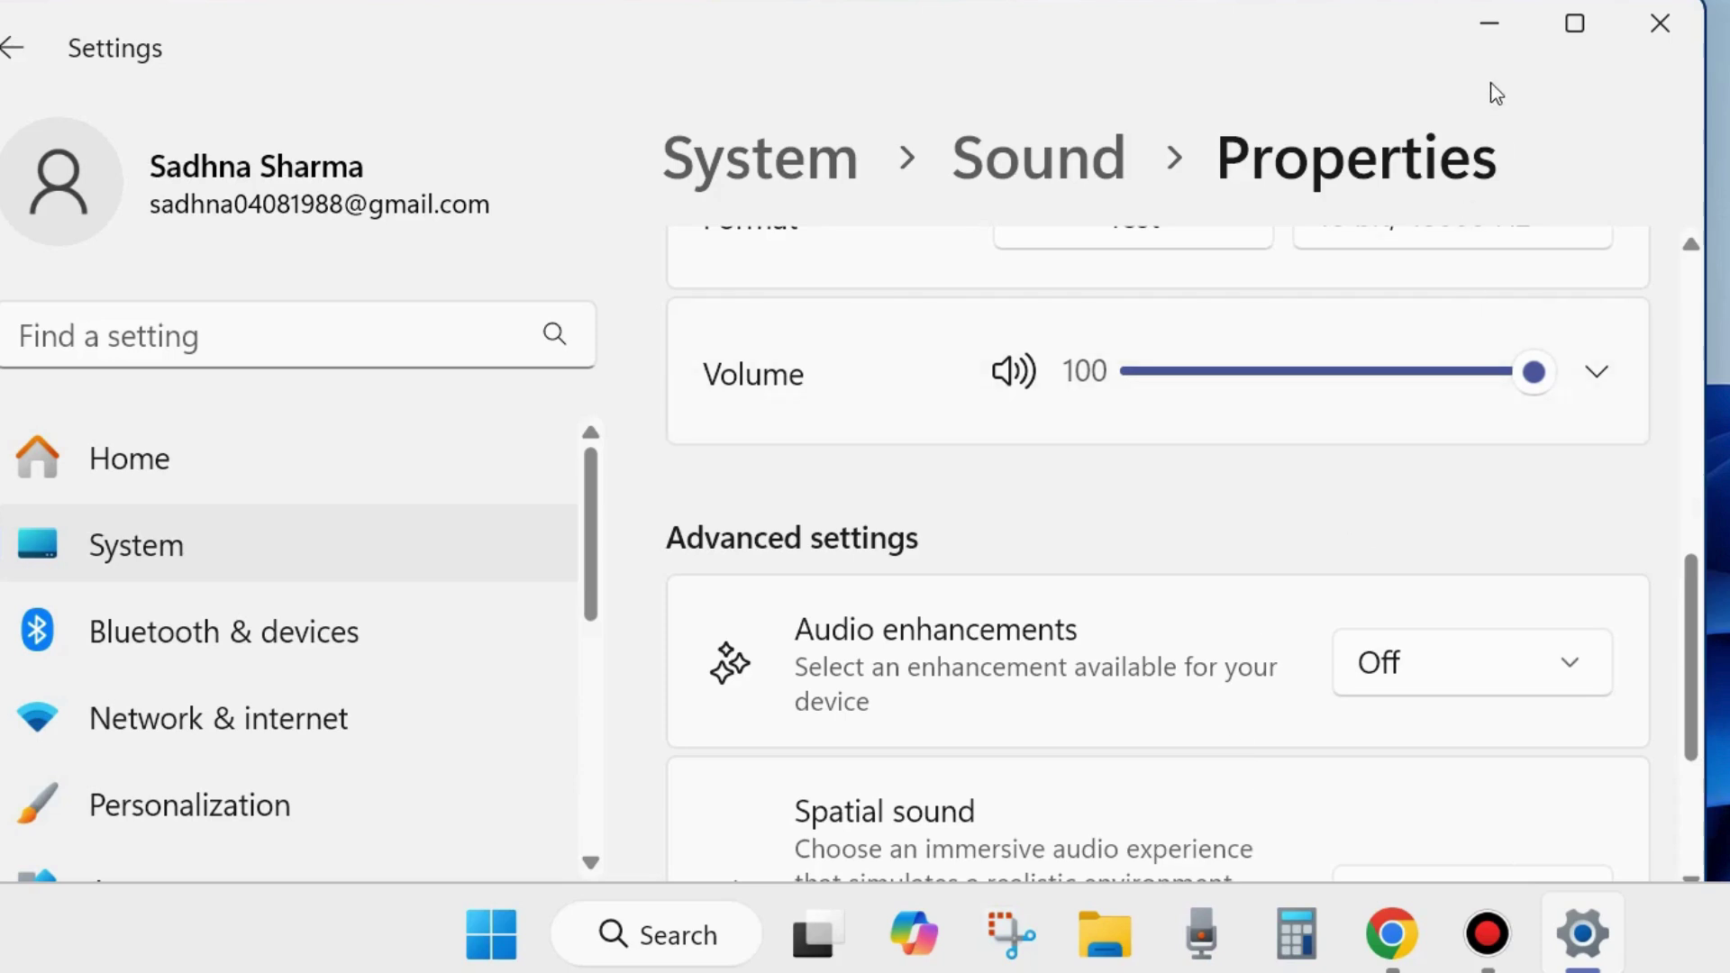
- Minimize Settings and launch Device Manager from the Start quick-links menu
click(1496, 20)
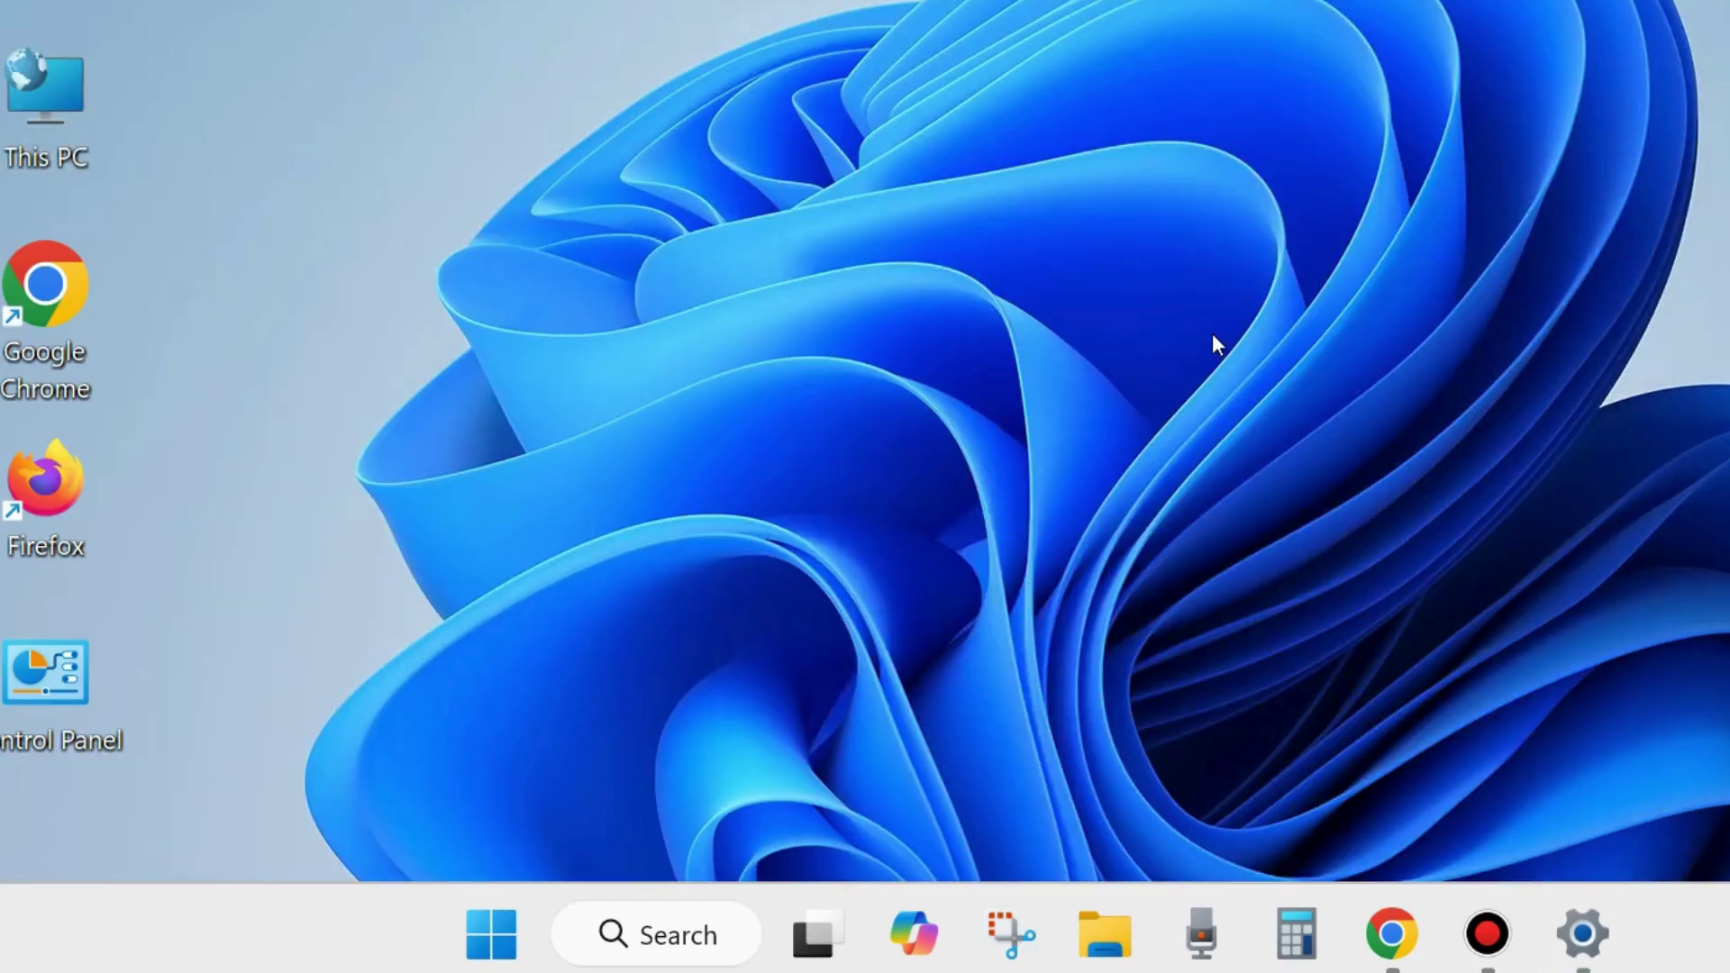
right_click(489, 927)
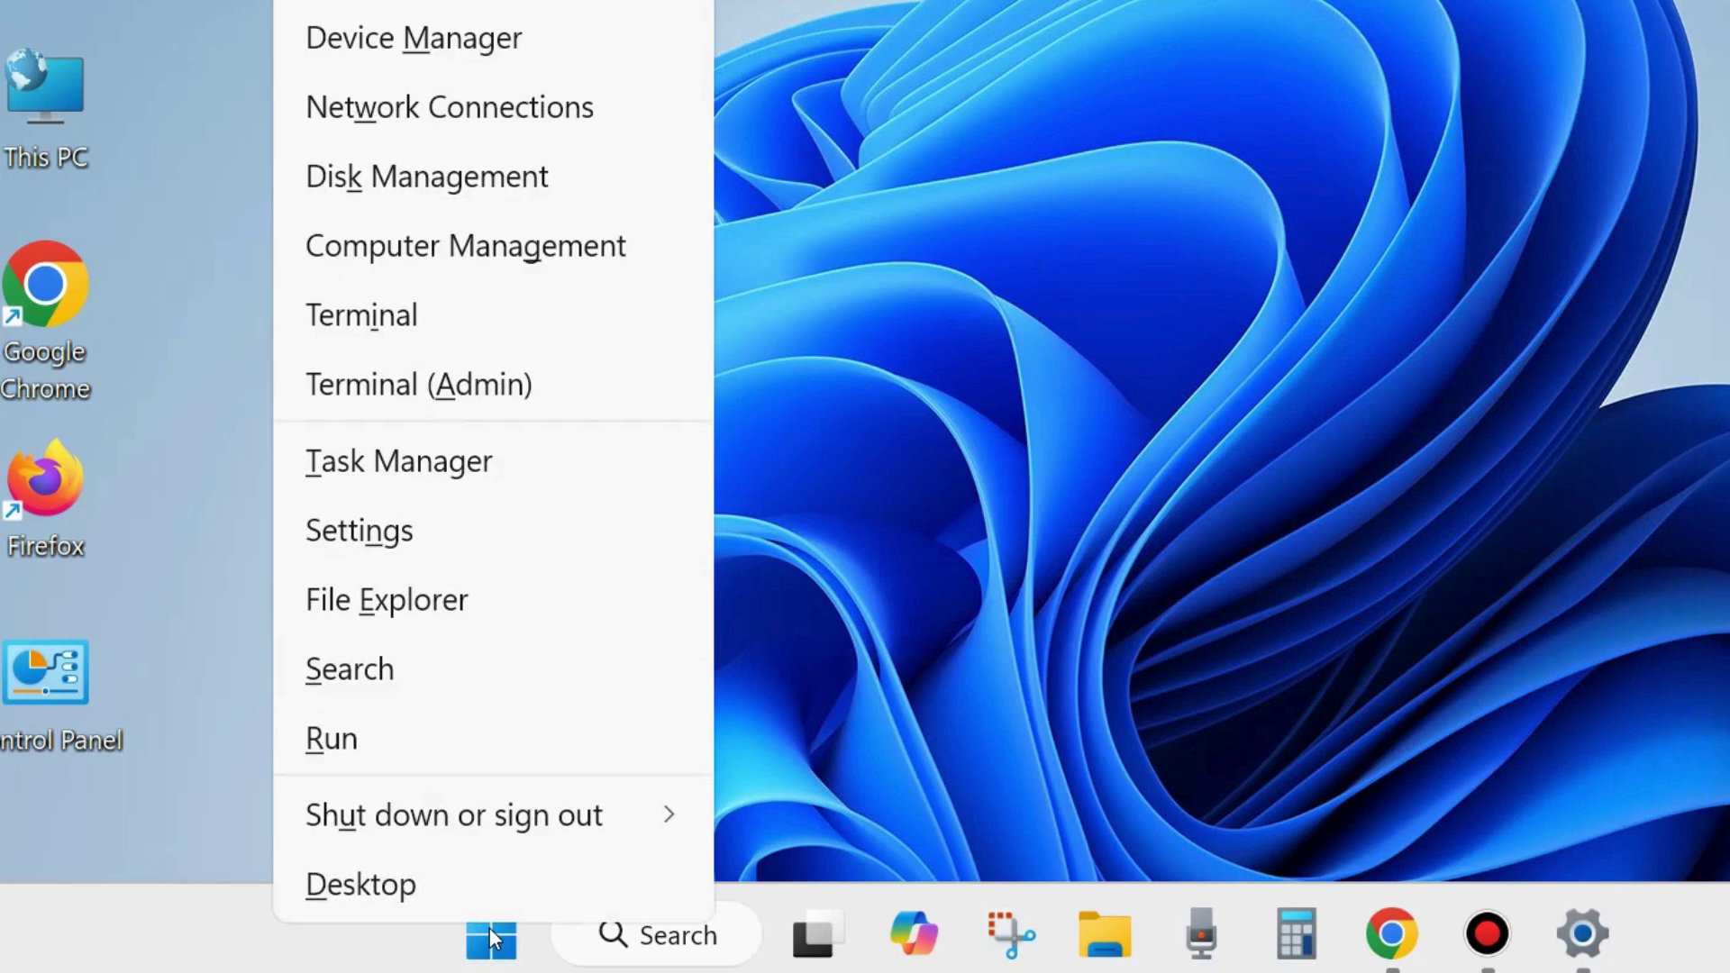
click(394, 52)
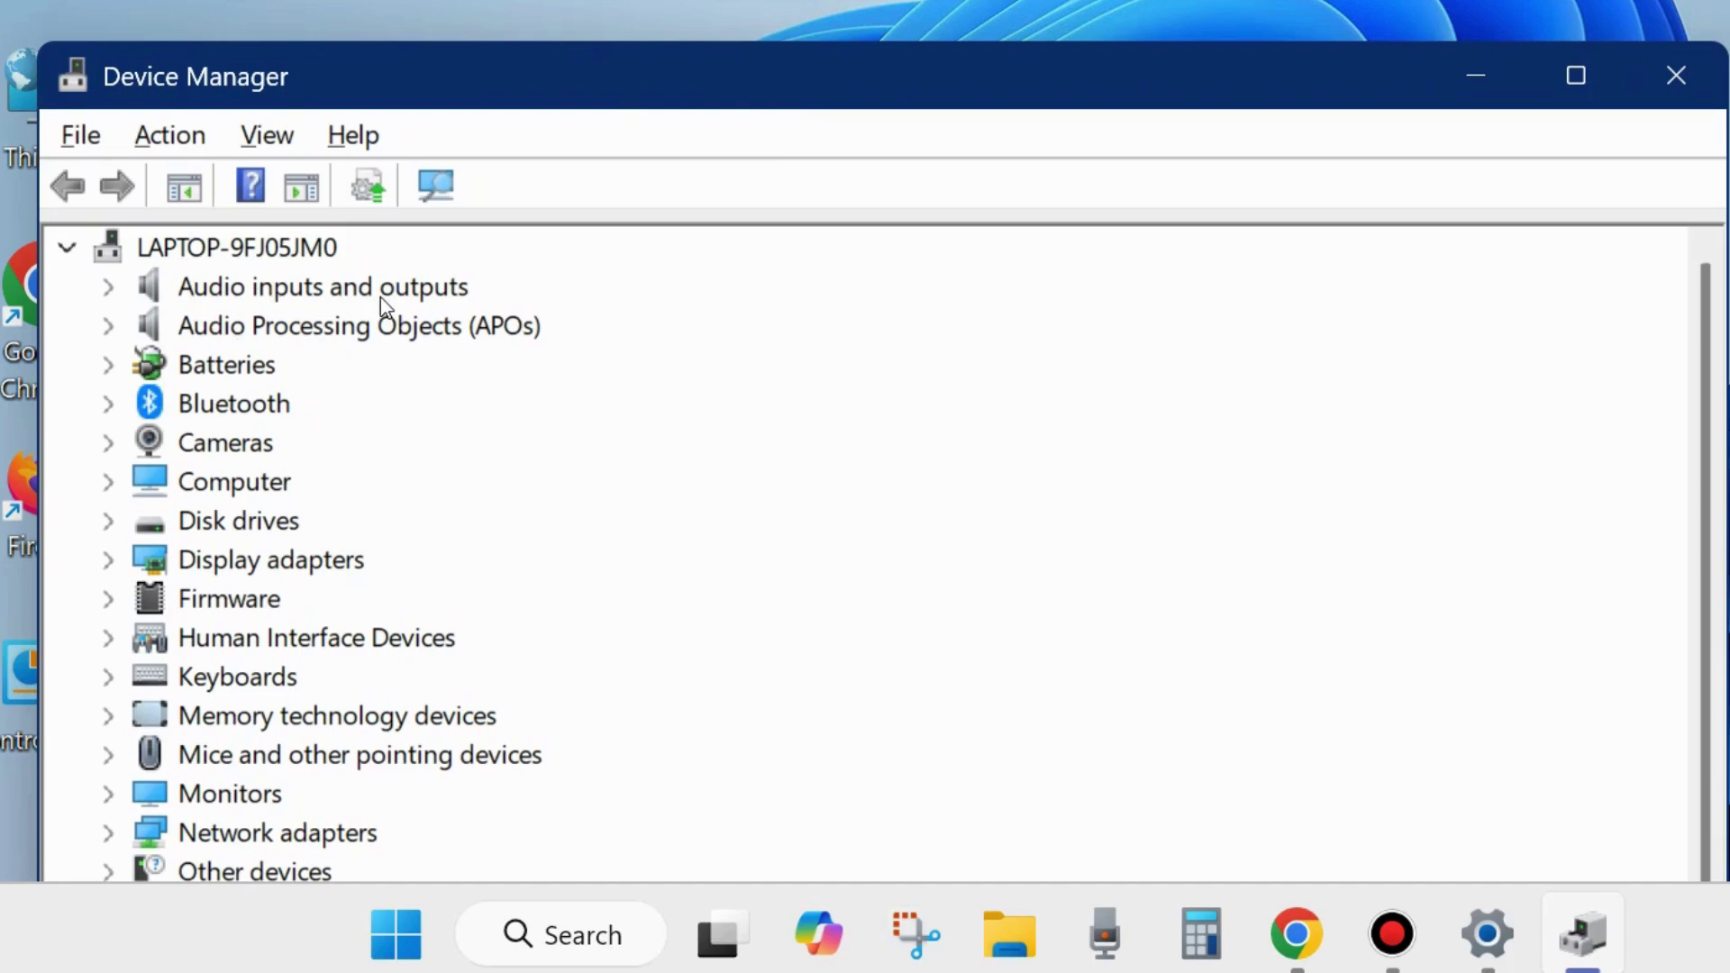
- Auto-update the Speaker (Realtek Audio) driver; the best driver is already installed
click(107, 287)
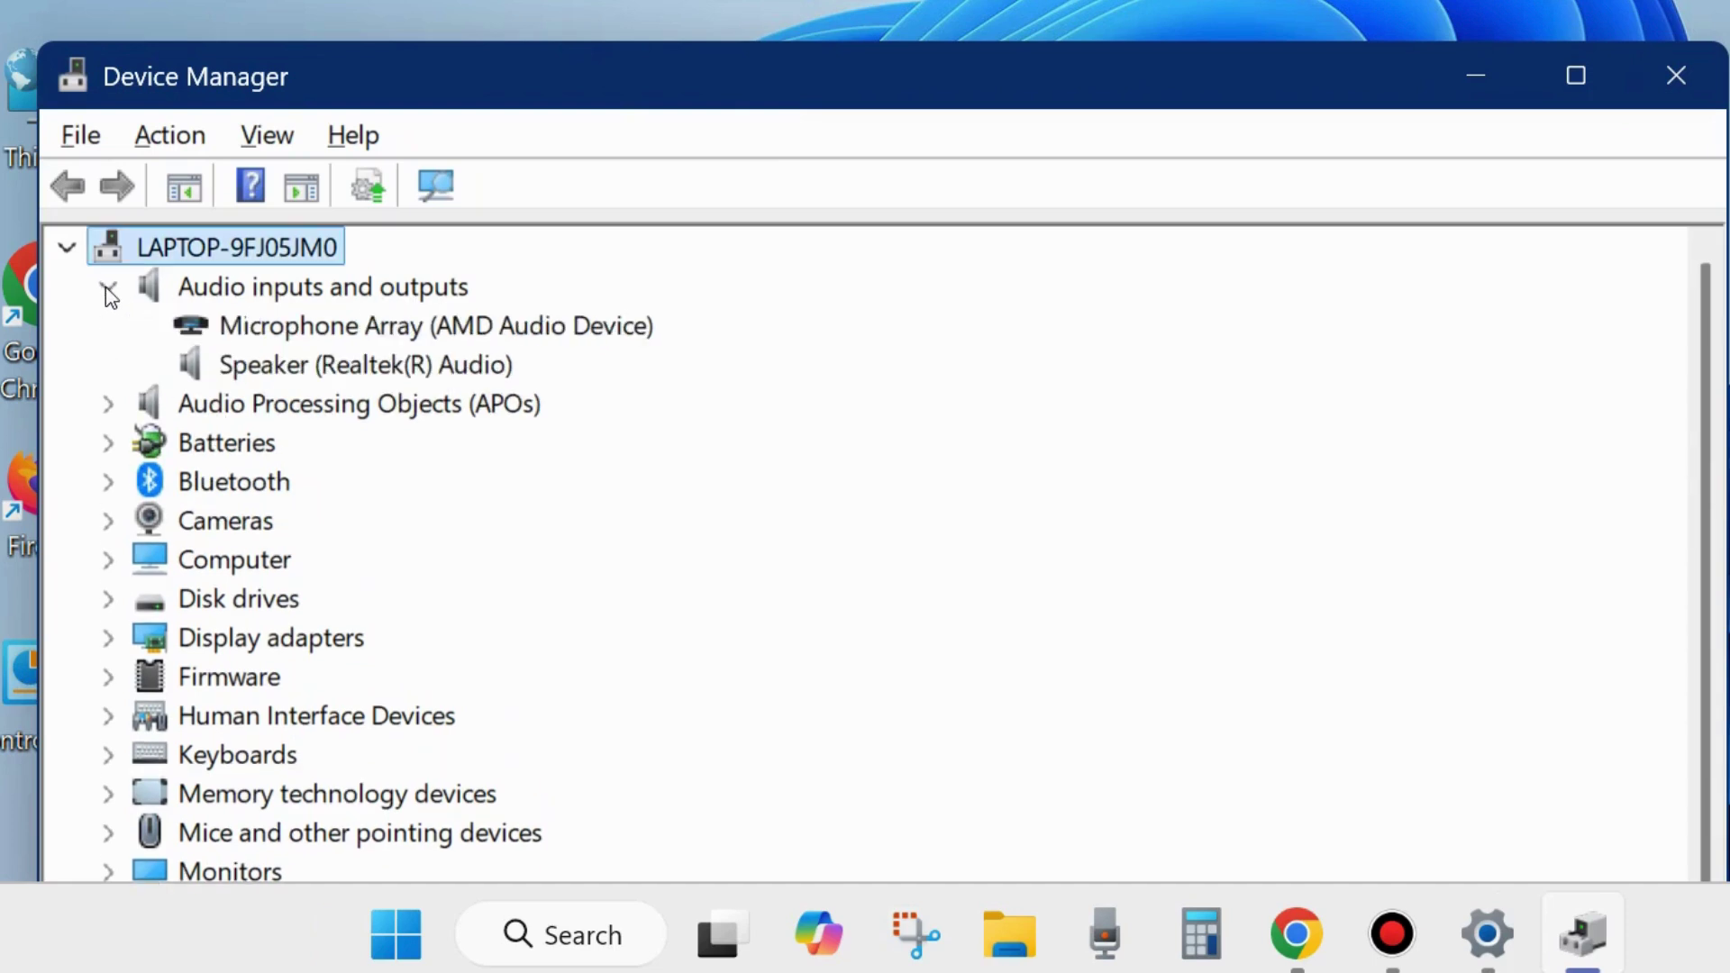
right_click(325, 374)
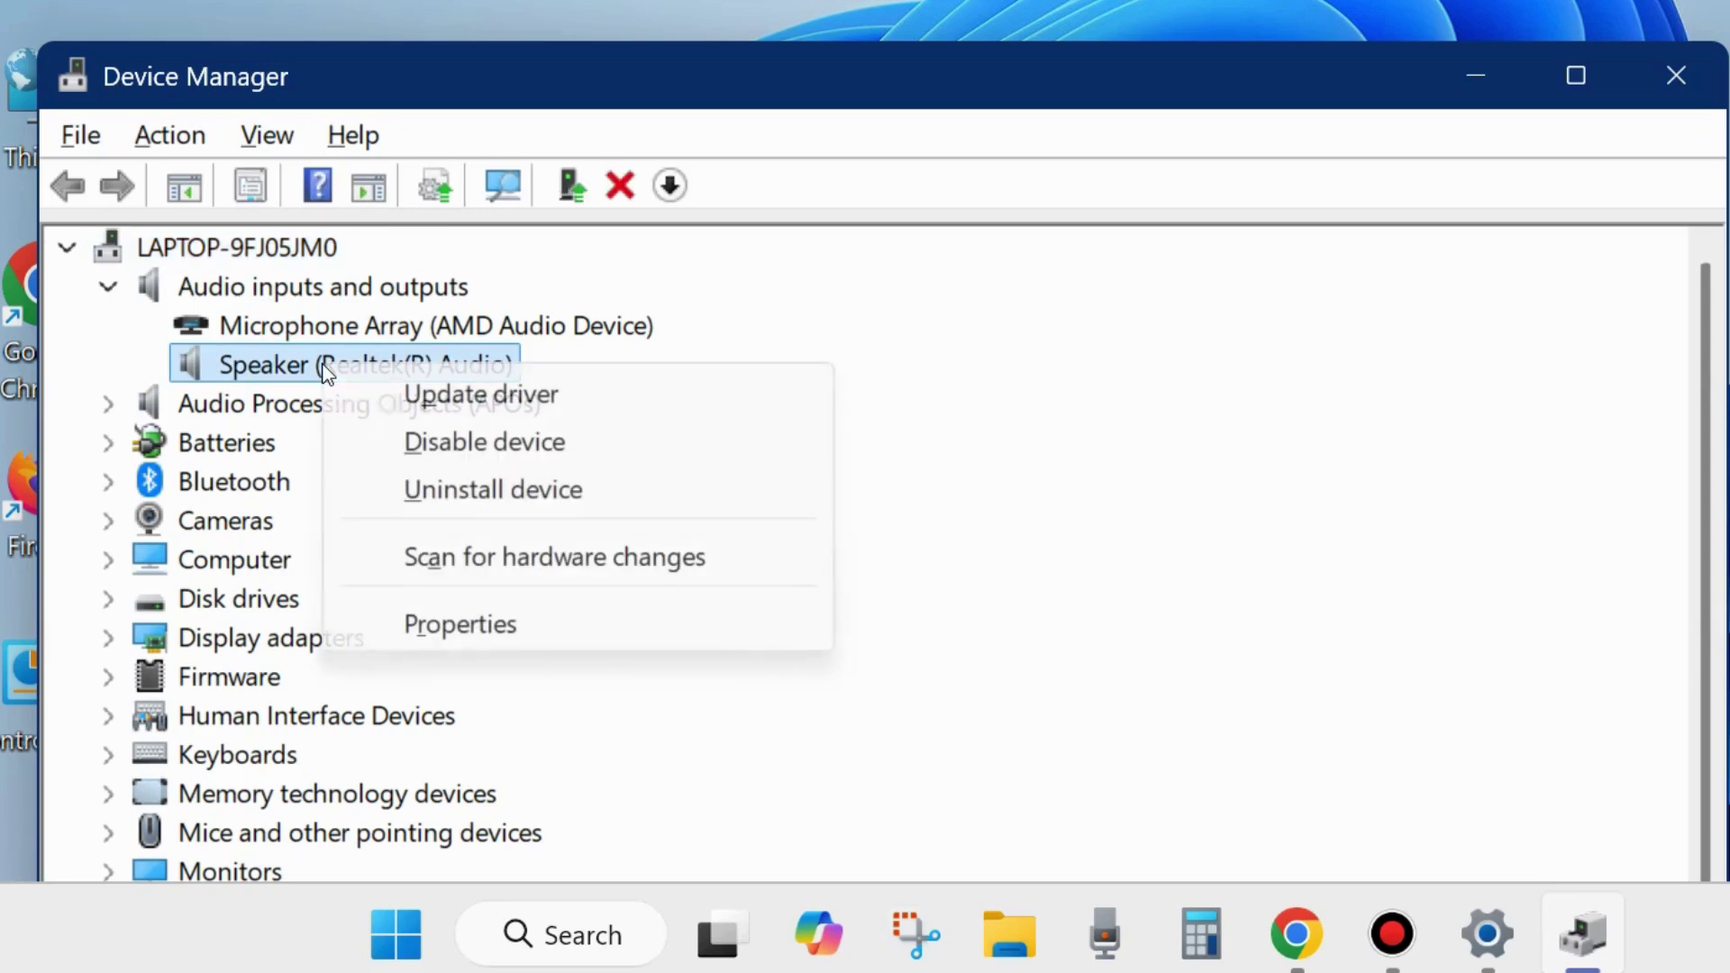
click(476, 396)
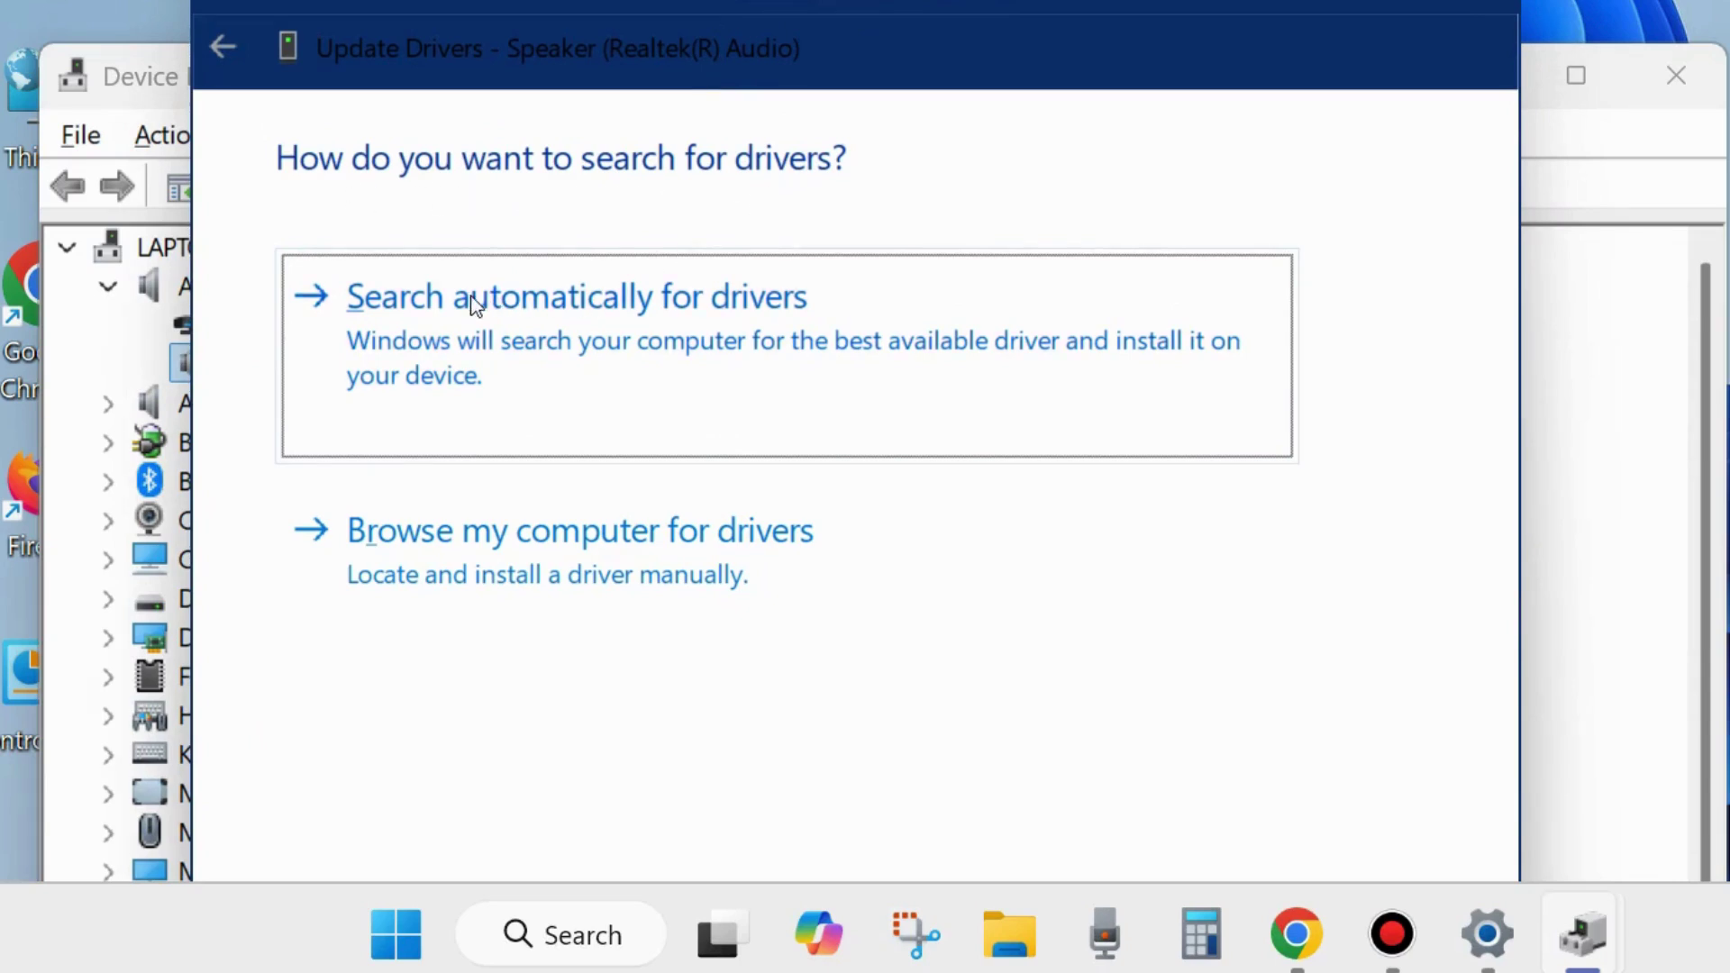
click(588, 309)
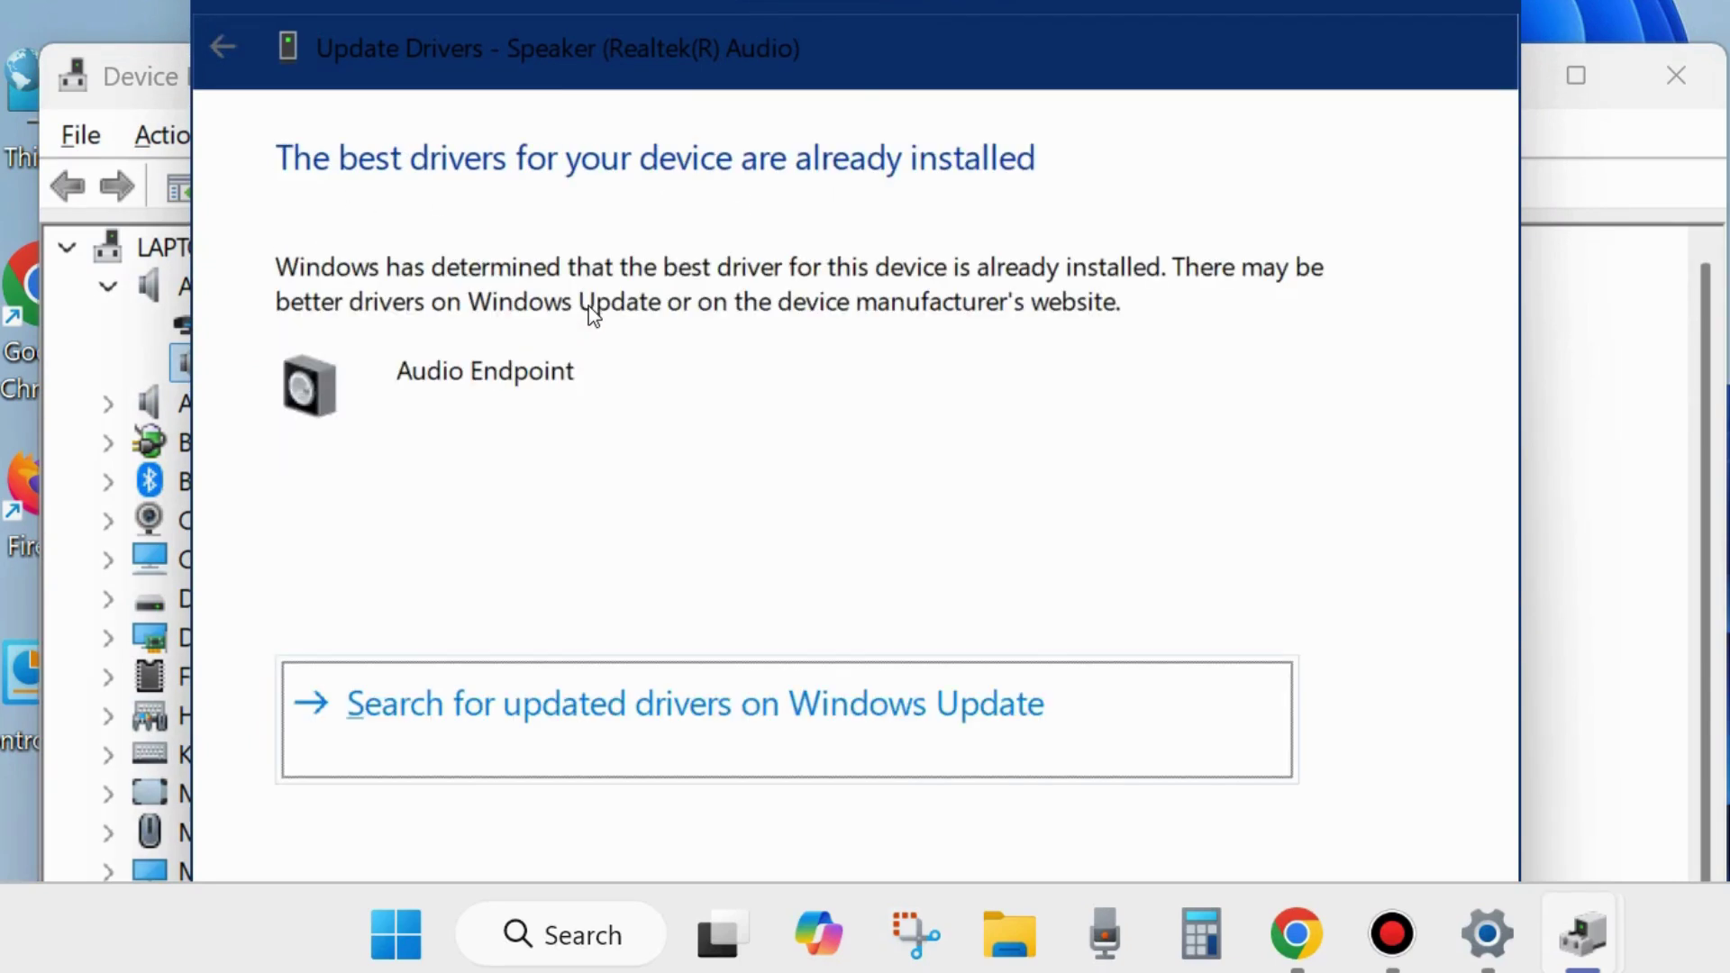
click(1484, 7)
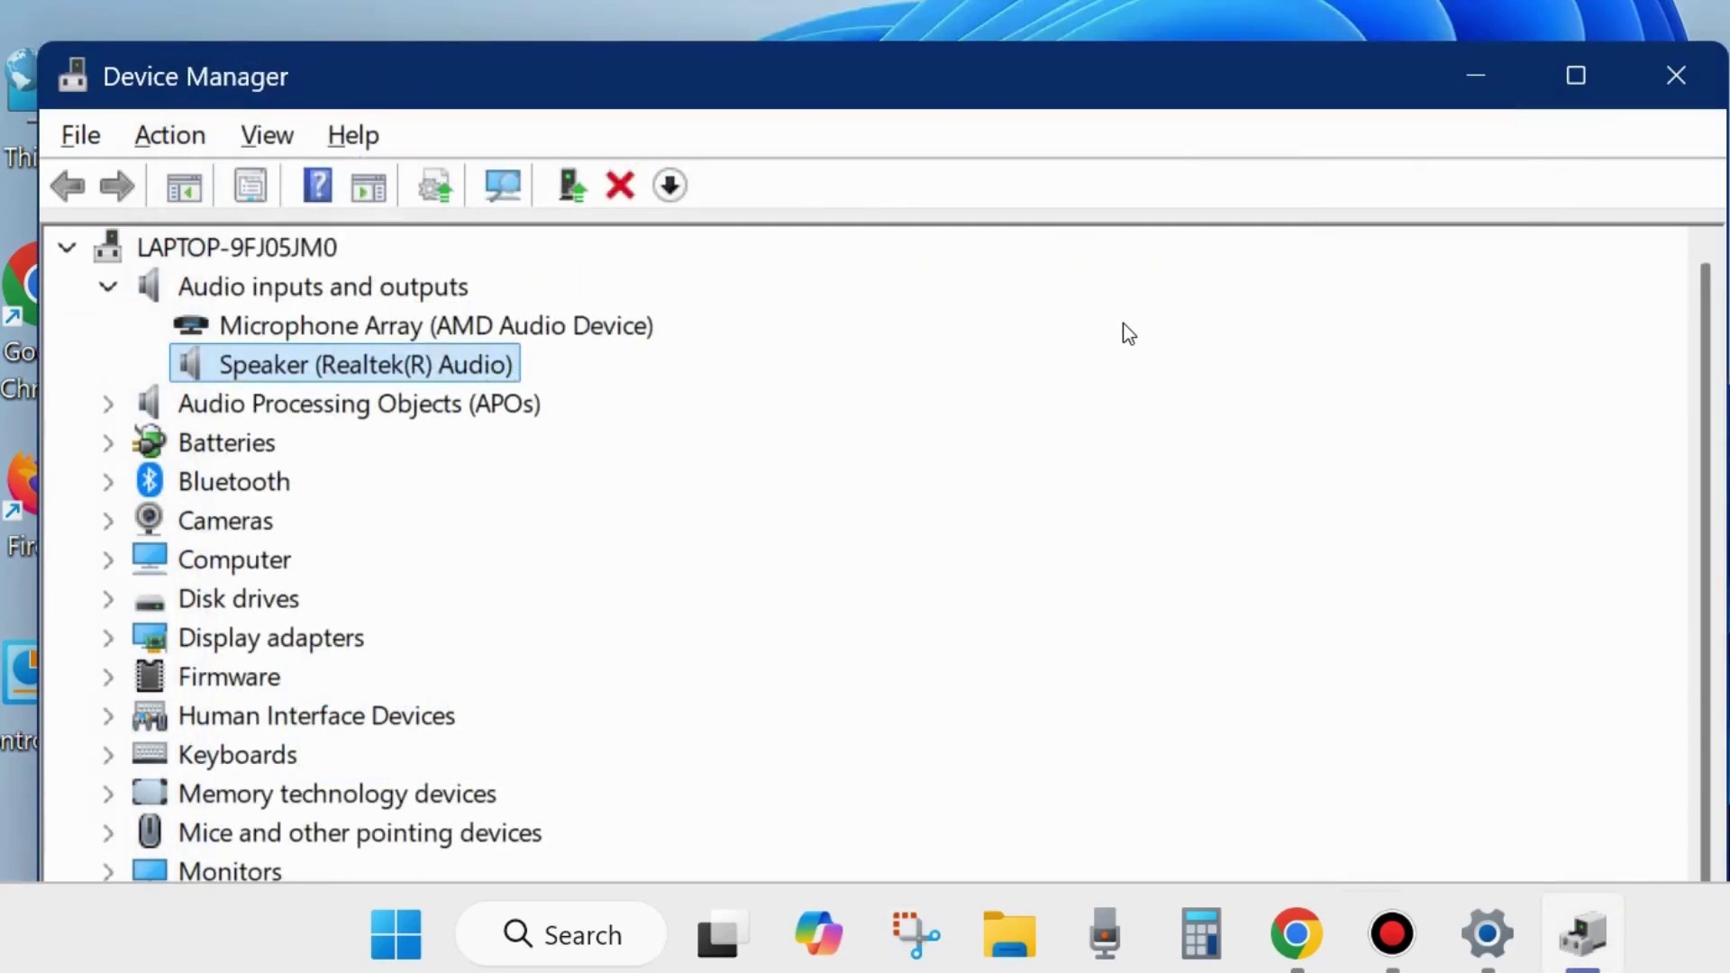
- View the speaker's driver details: Microsoft, version 10.0.26100.1, dated 31-03-2024
right_click(278, 373)
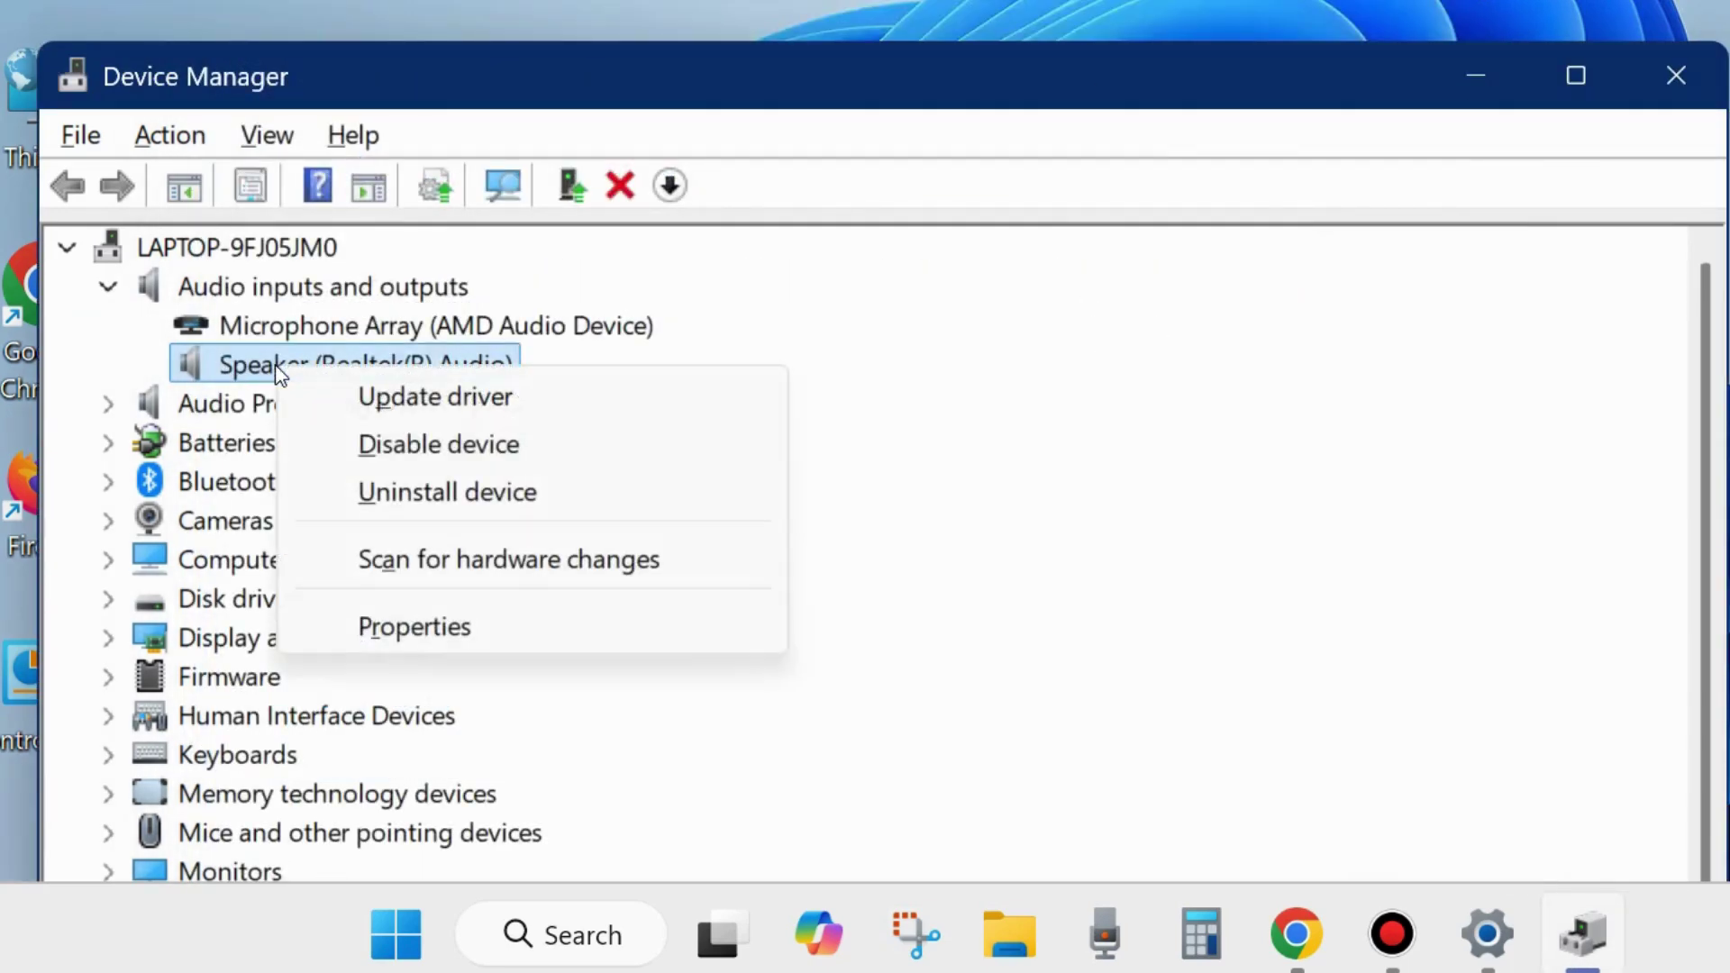
click(410, 630)
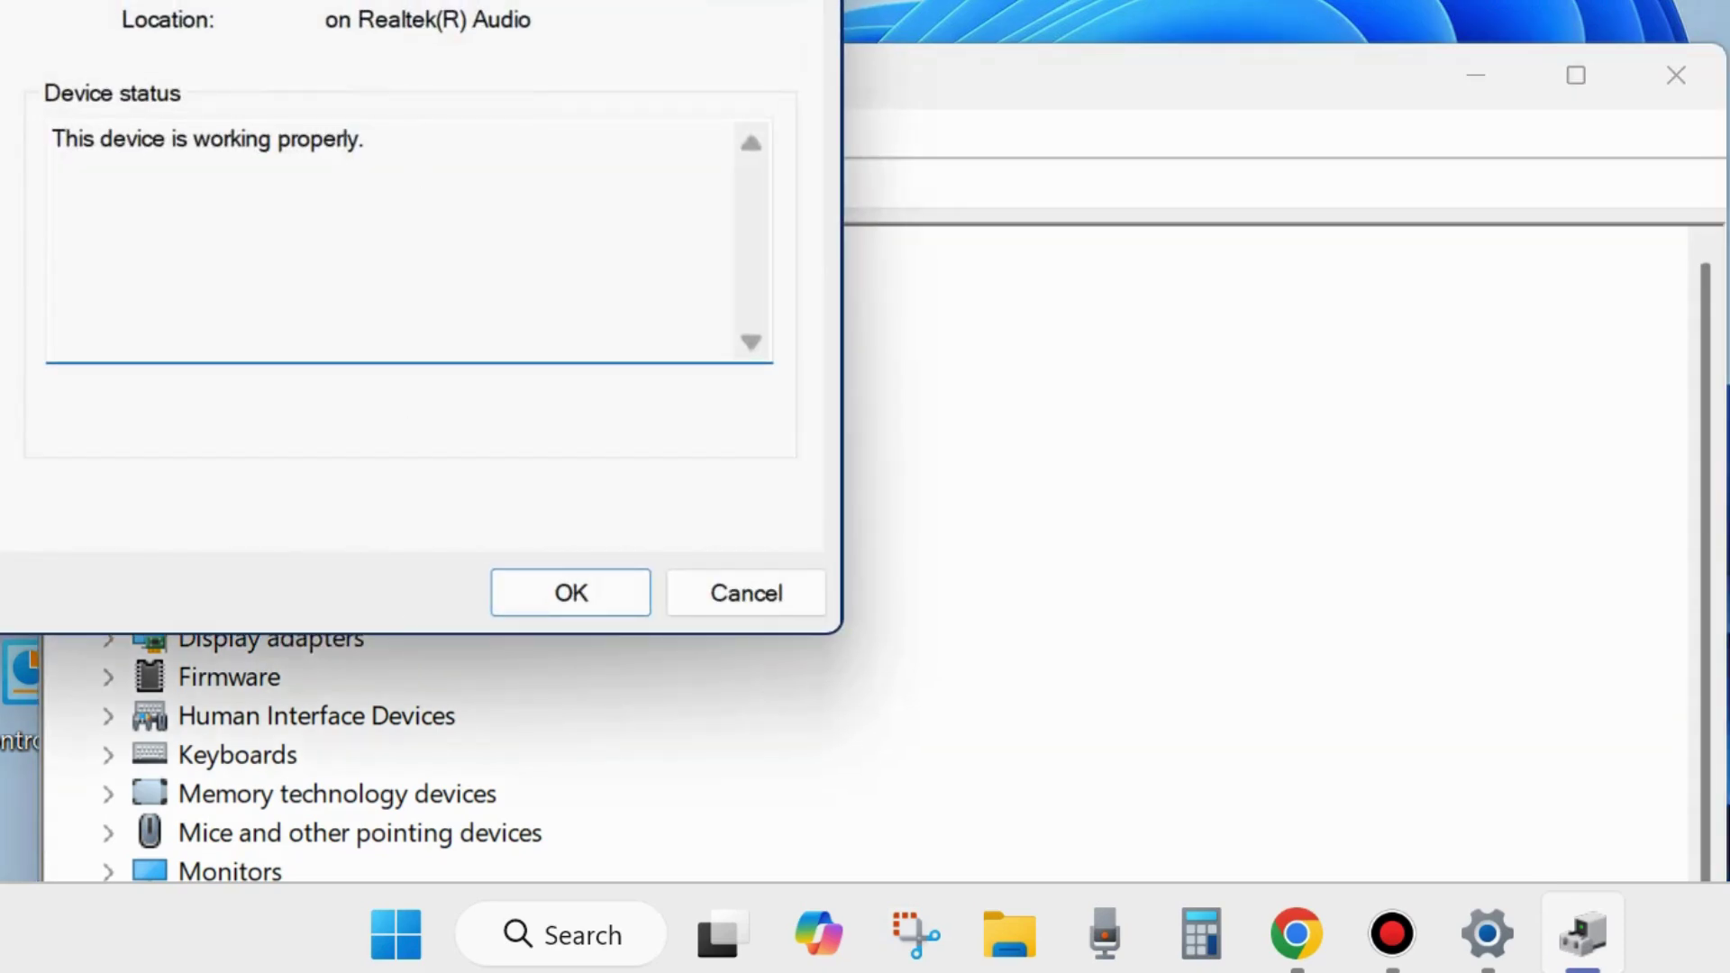
drag(677, 57, 880, 69)
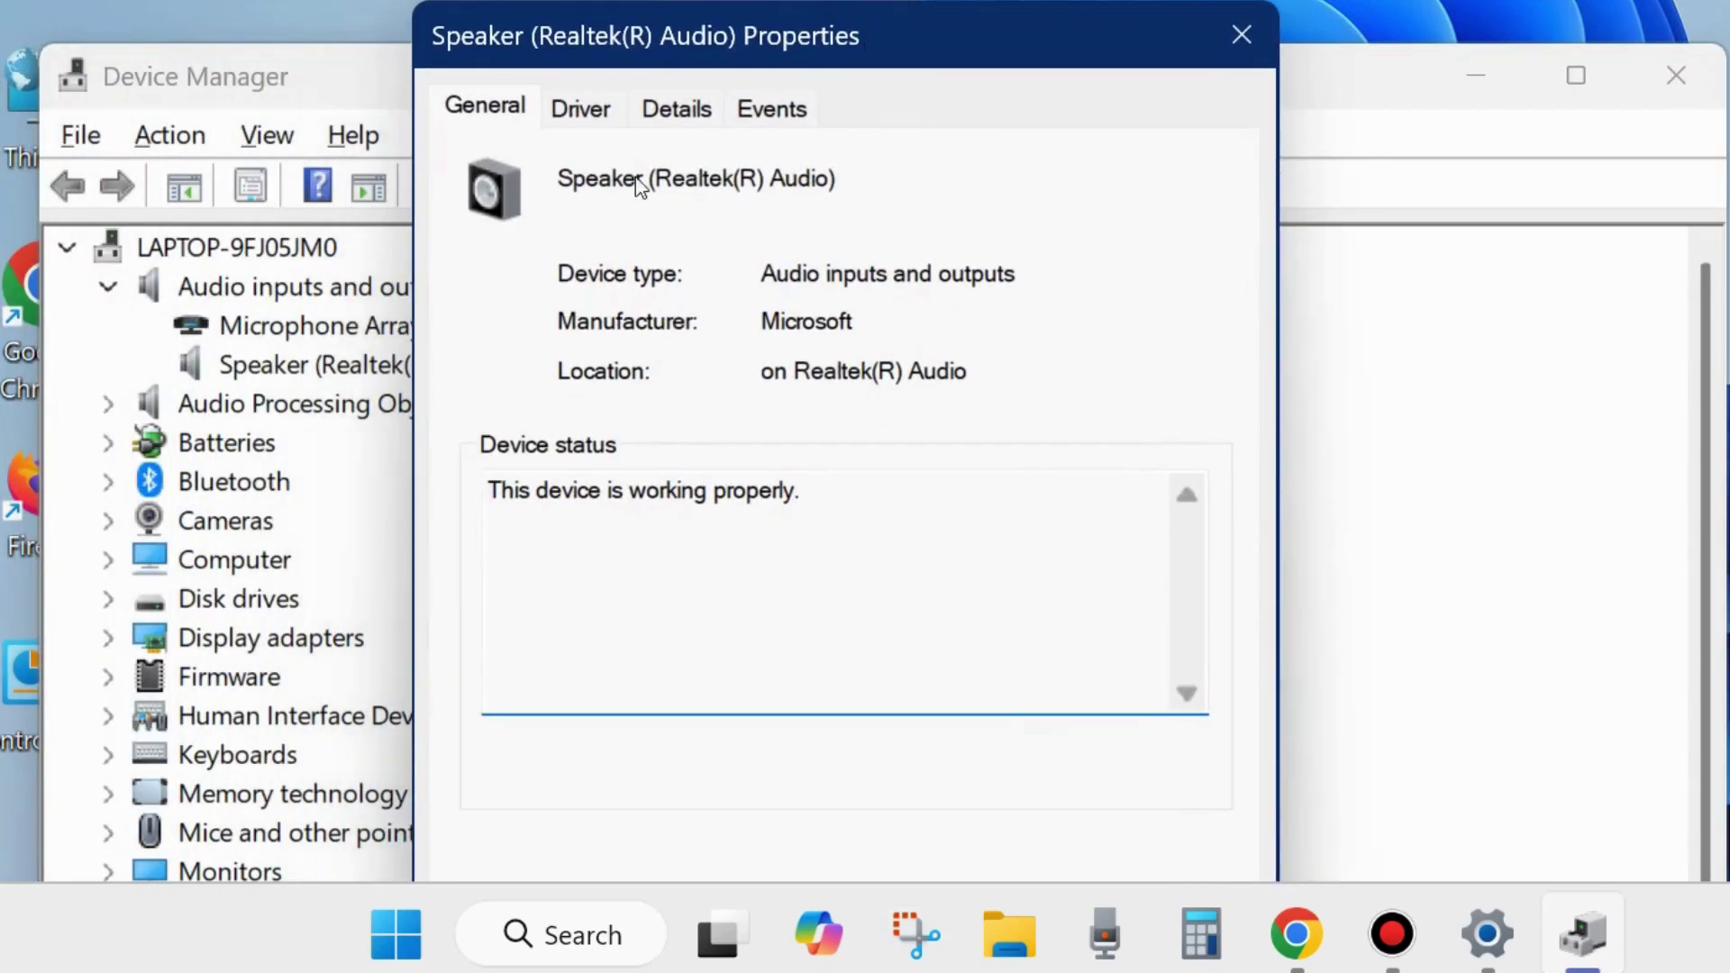
click(584, 119)
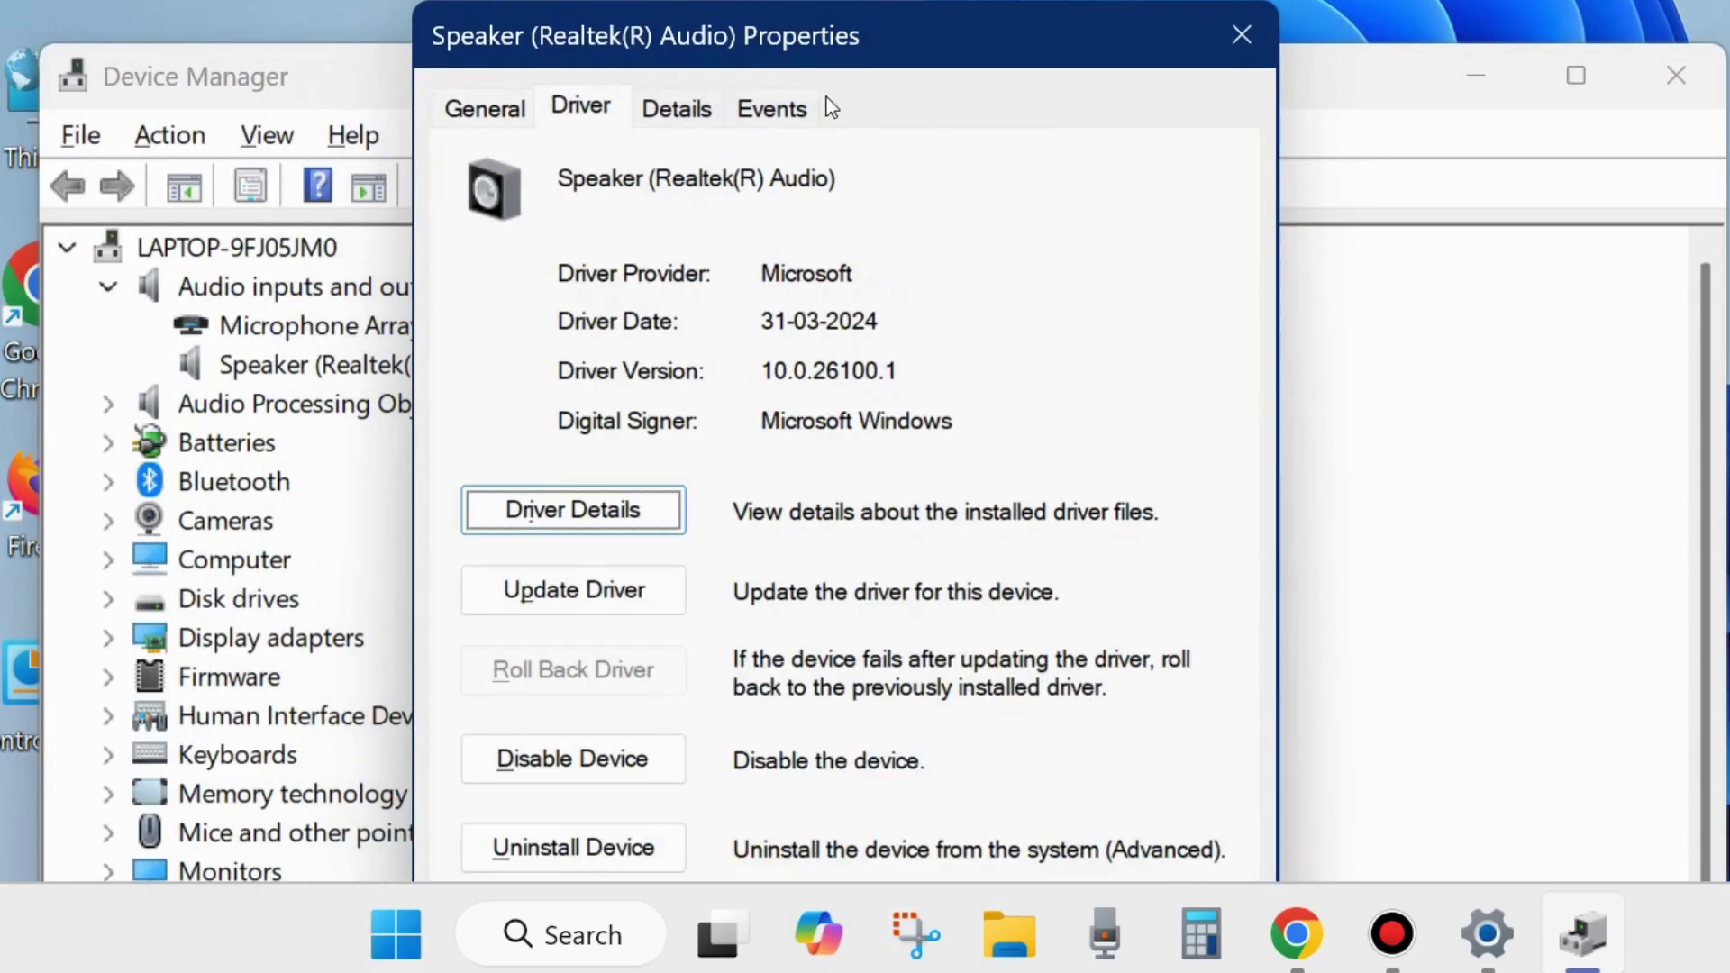
drag(832, 43, 855, 0)
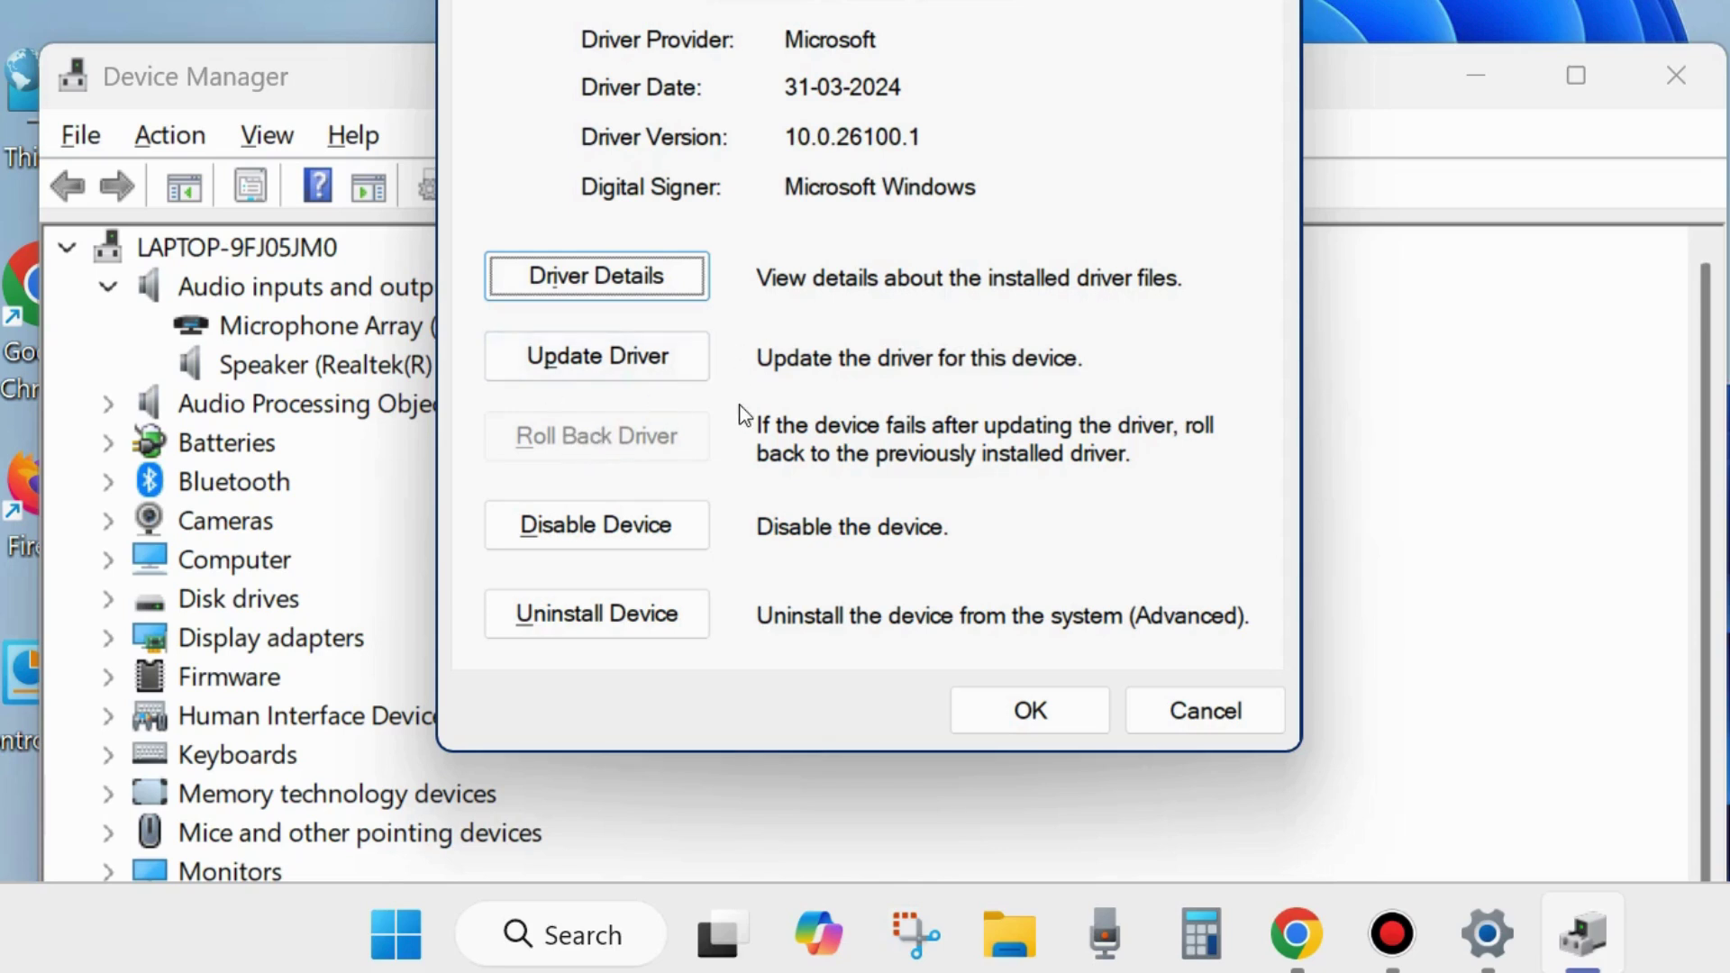
- Disable the Realtek speaker, re-enable it, and close its properties with OK
click(613, 521)
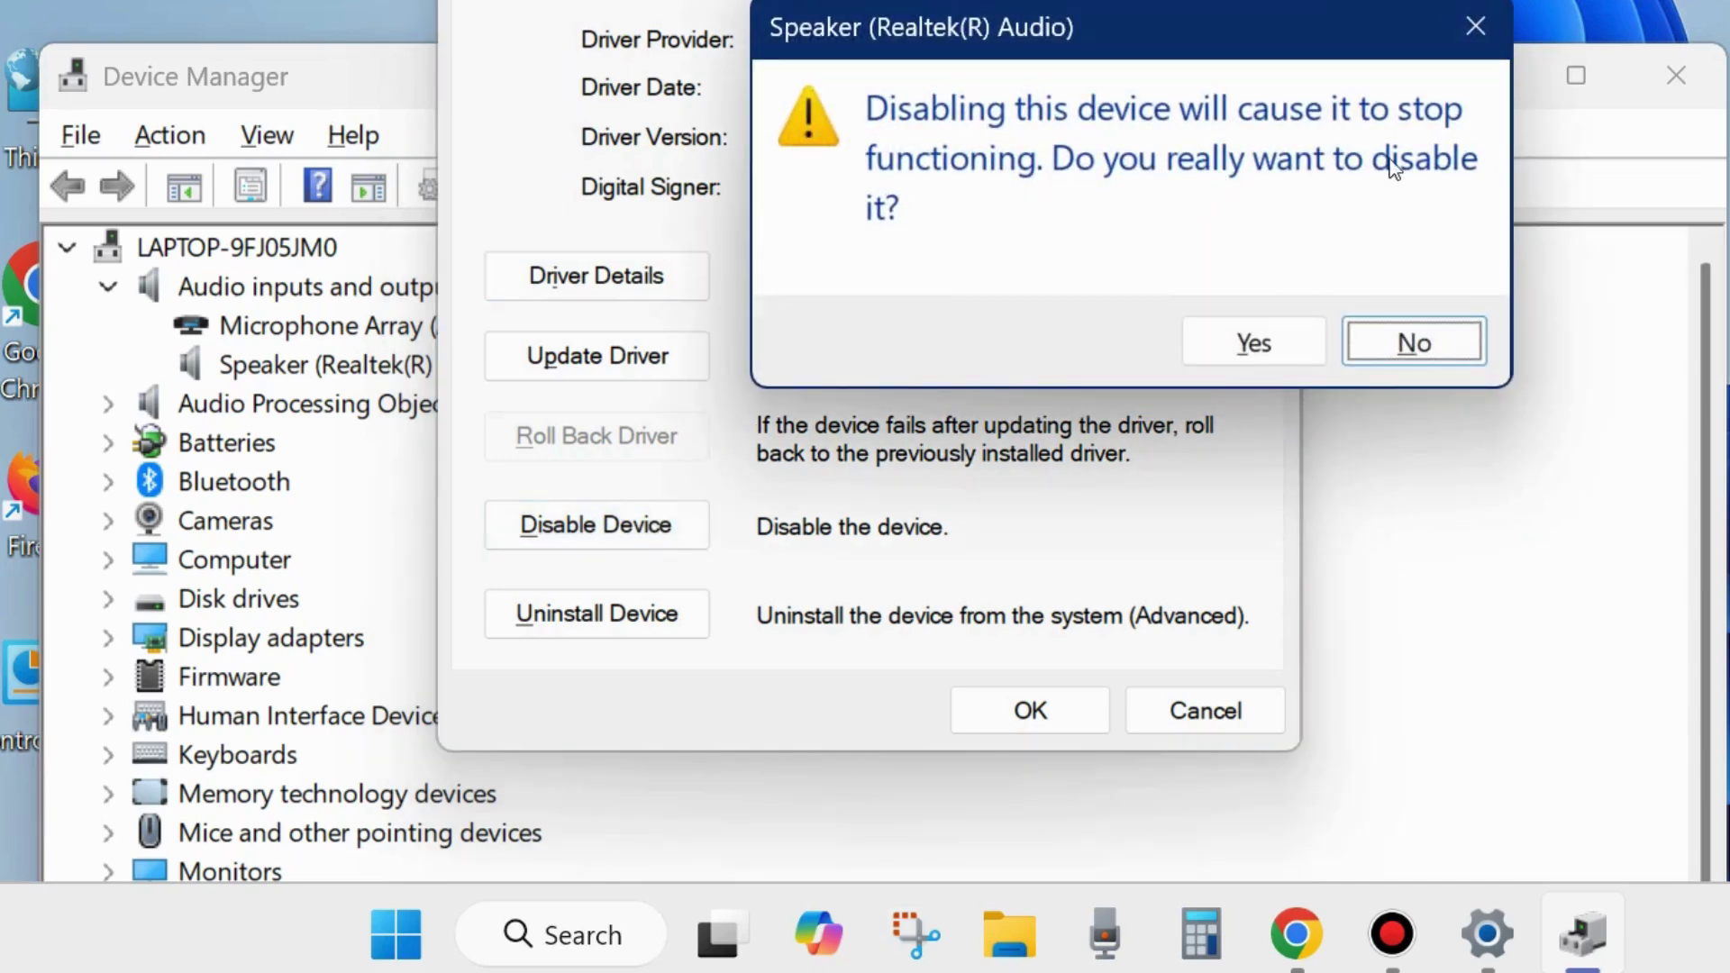
click(1255, 342)
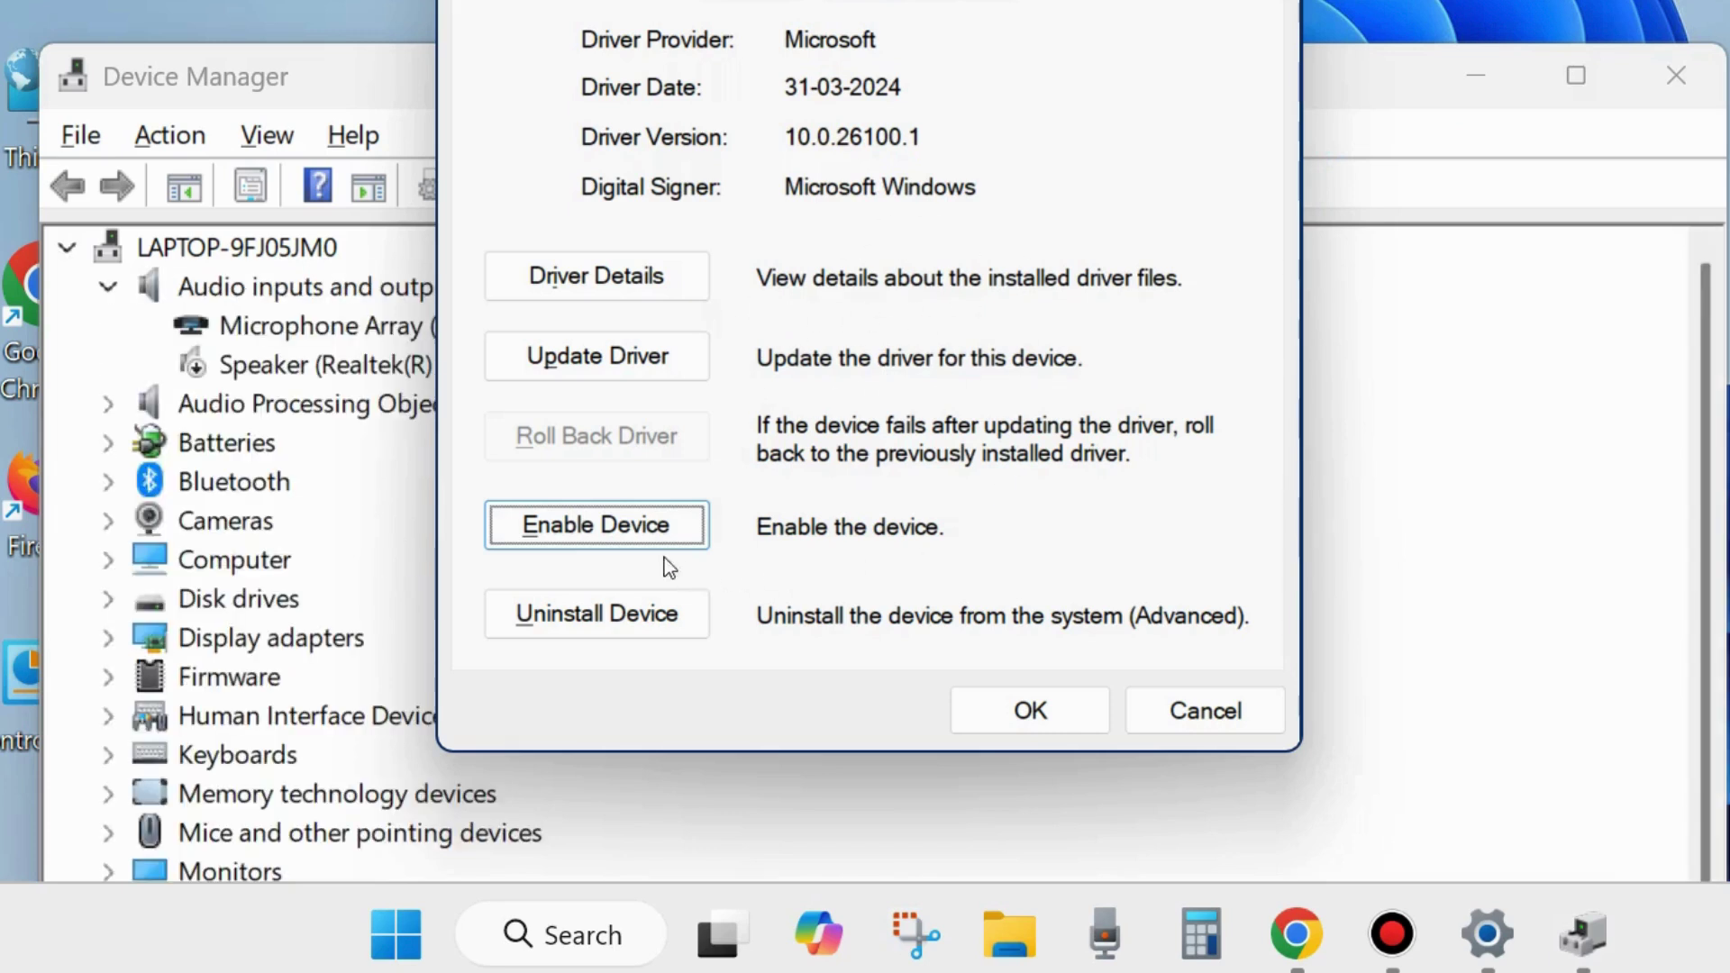
click(589, 526)
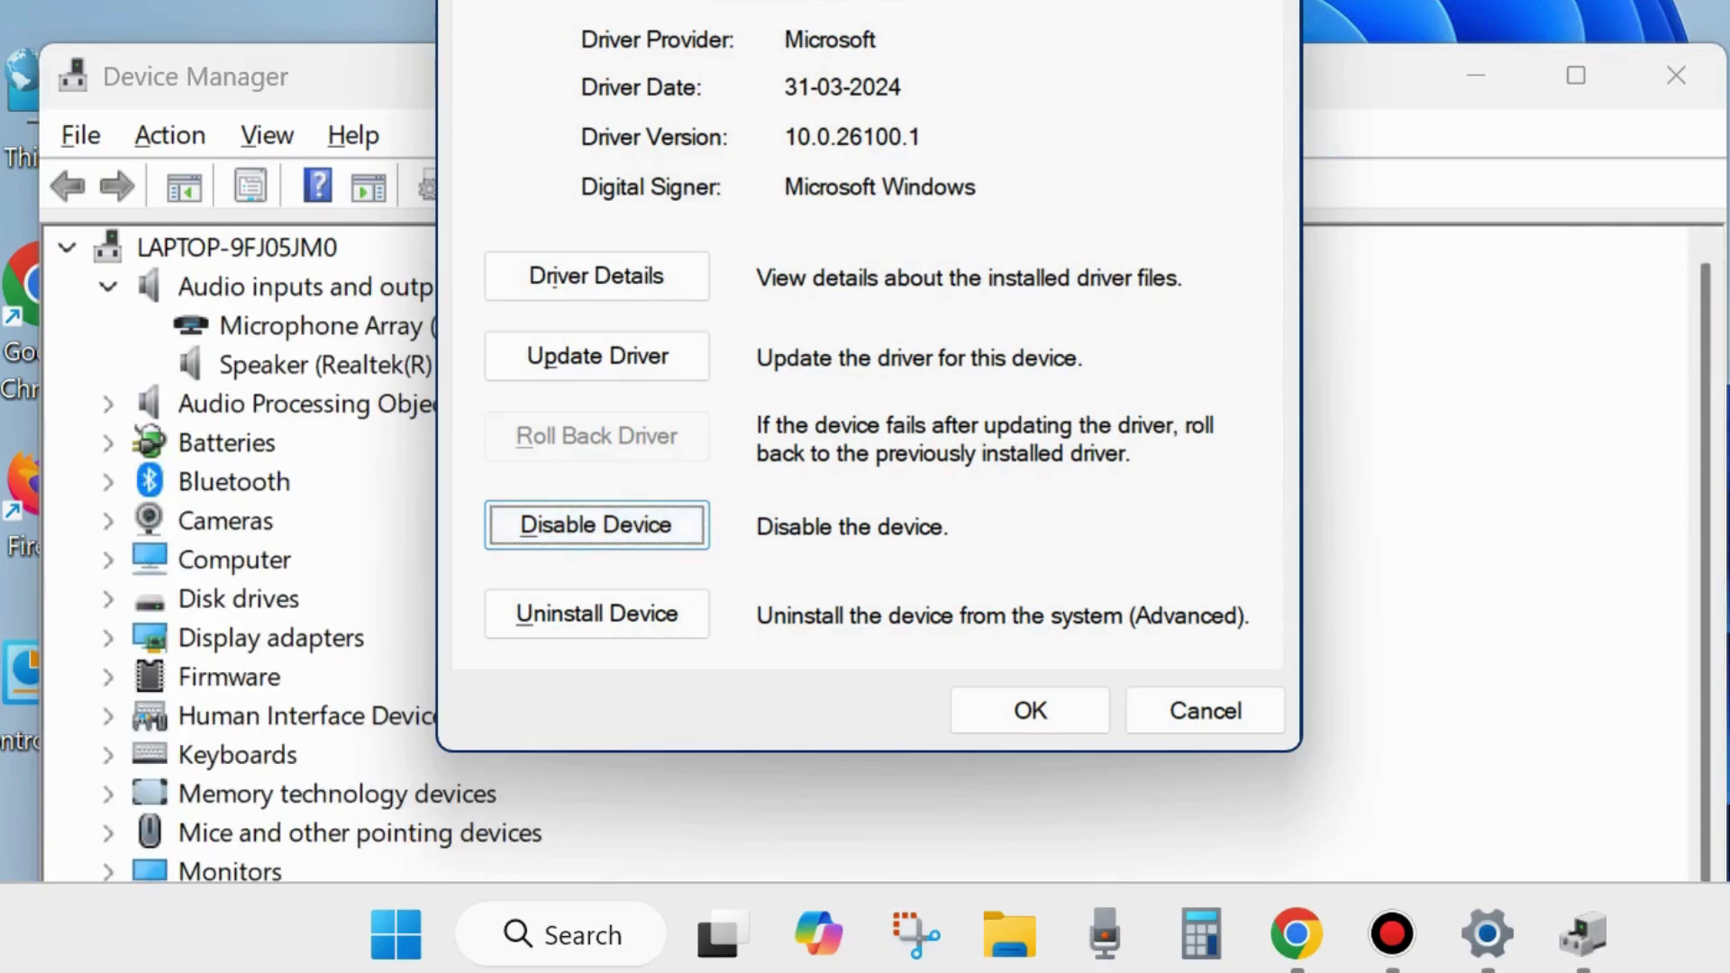
click(676, 534)
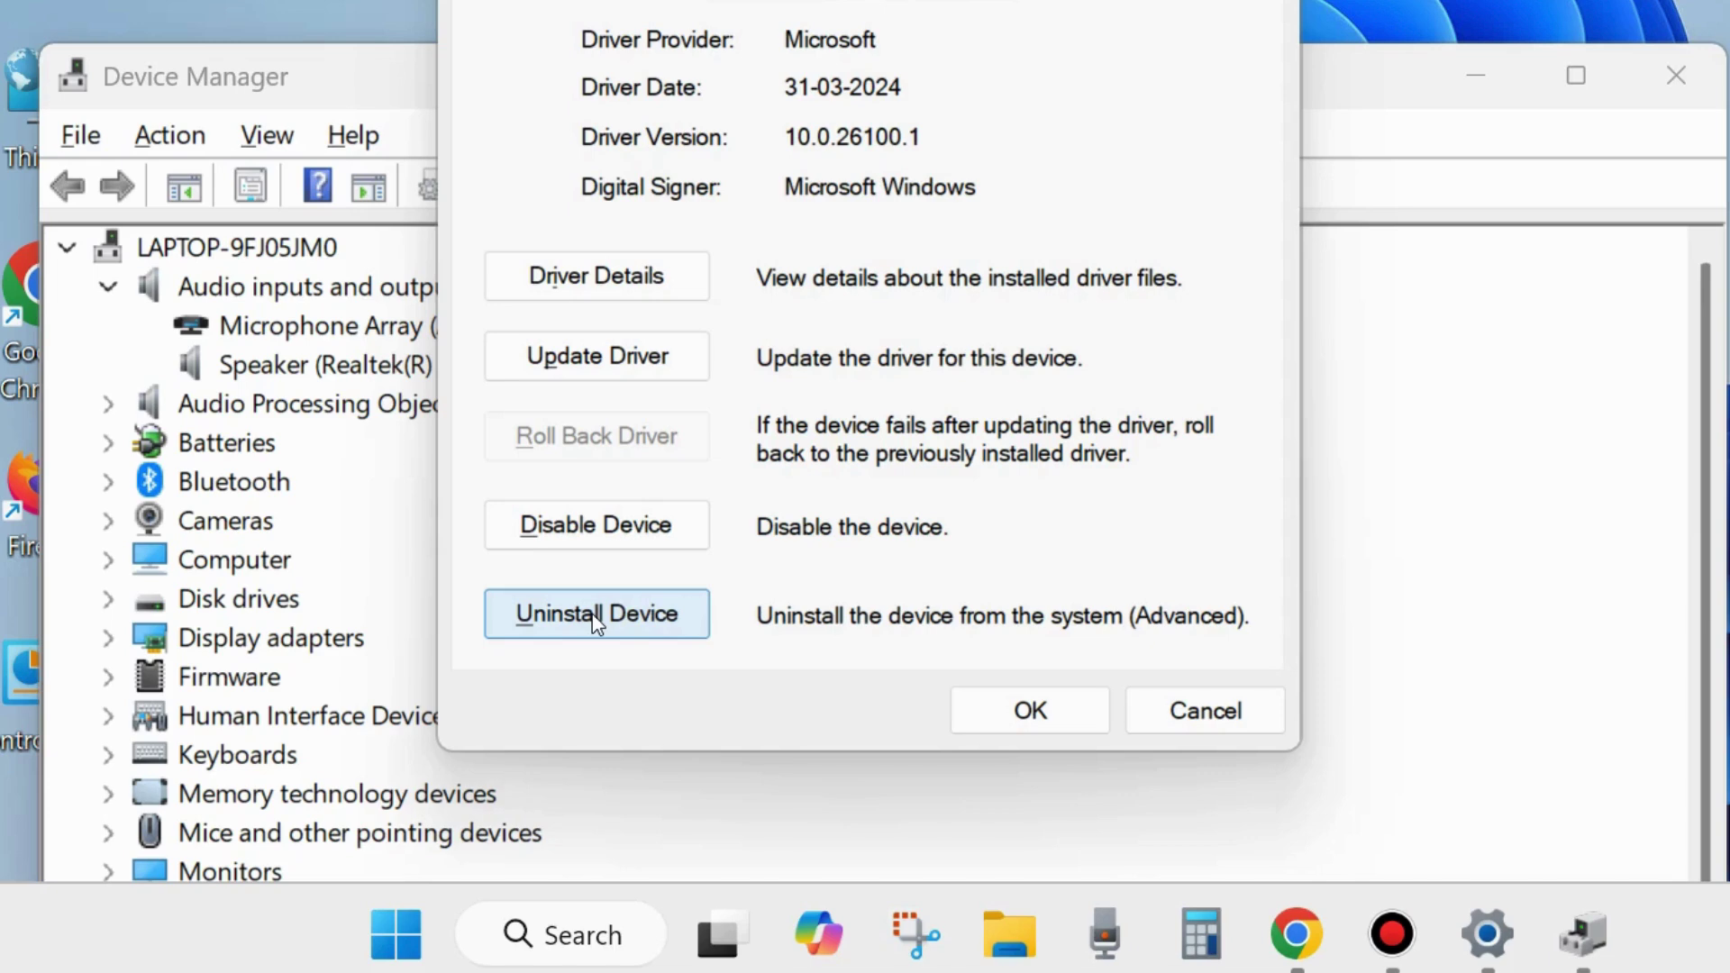
click(1030, 710)
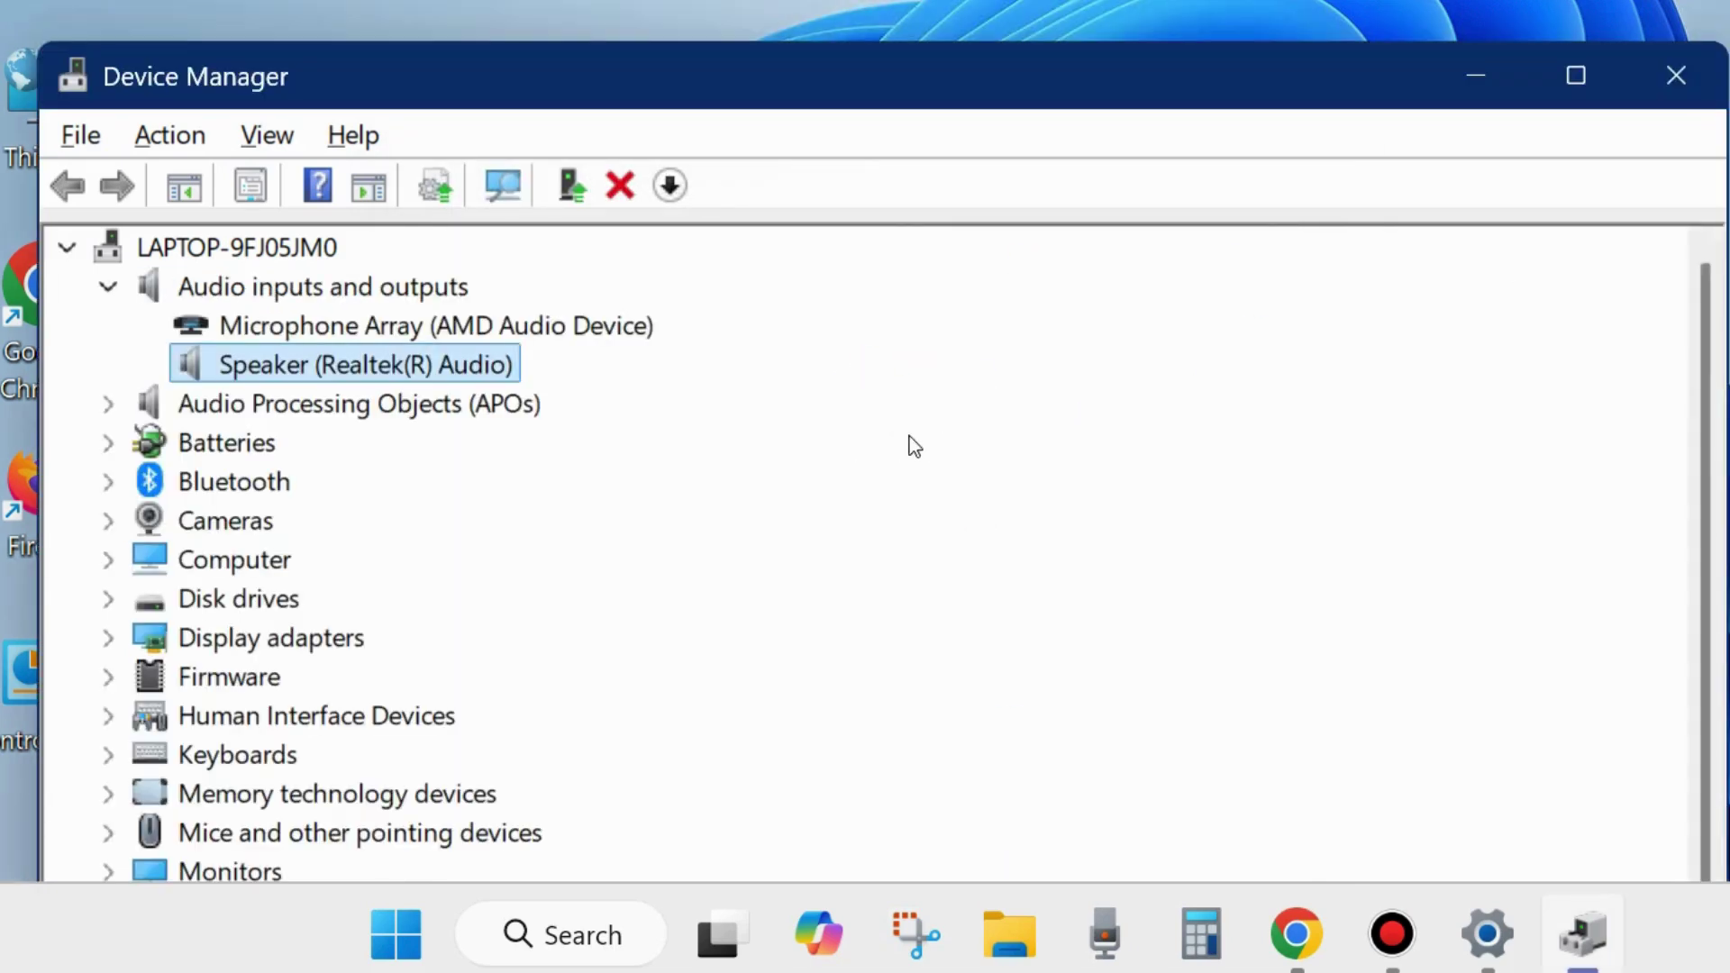
click(1675, 76)
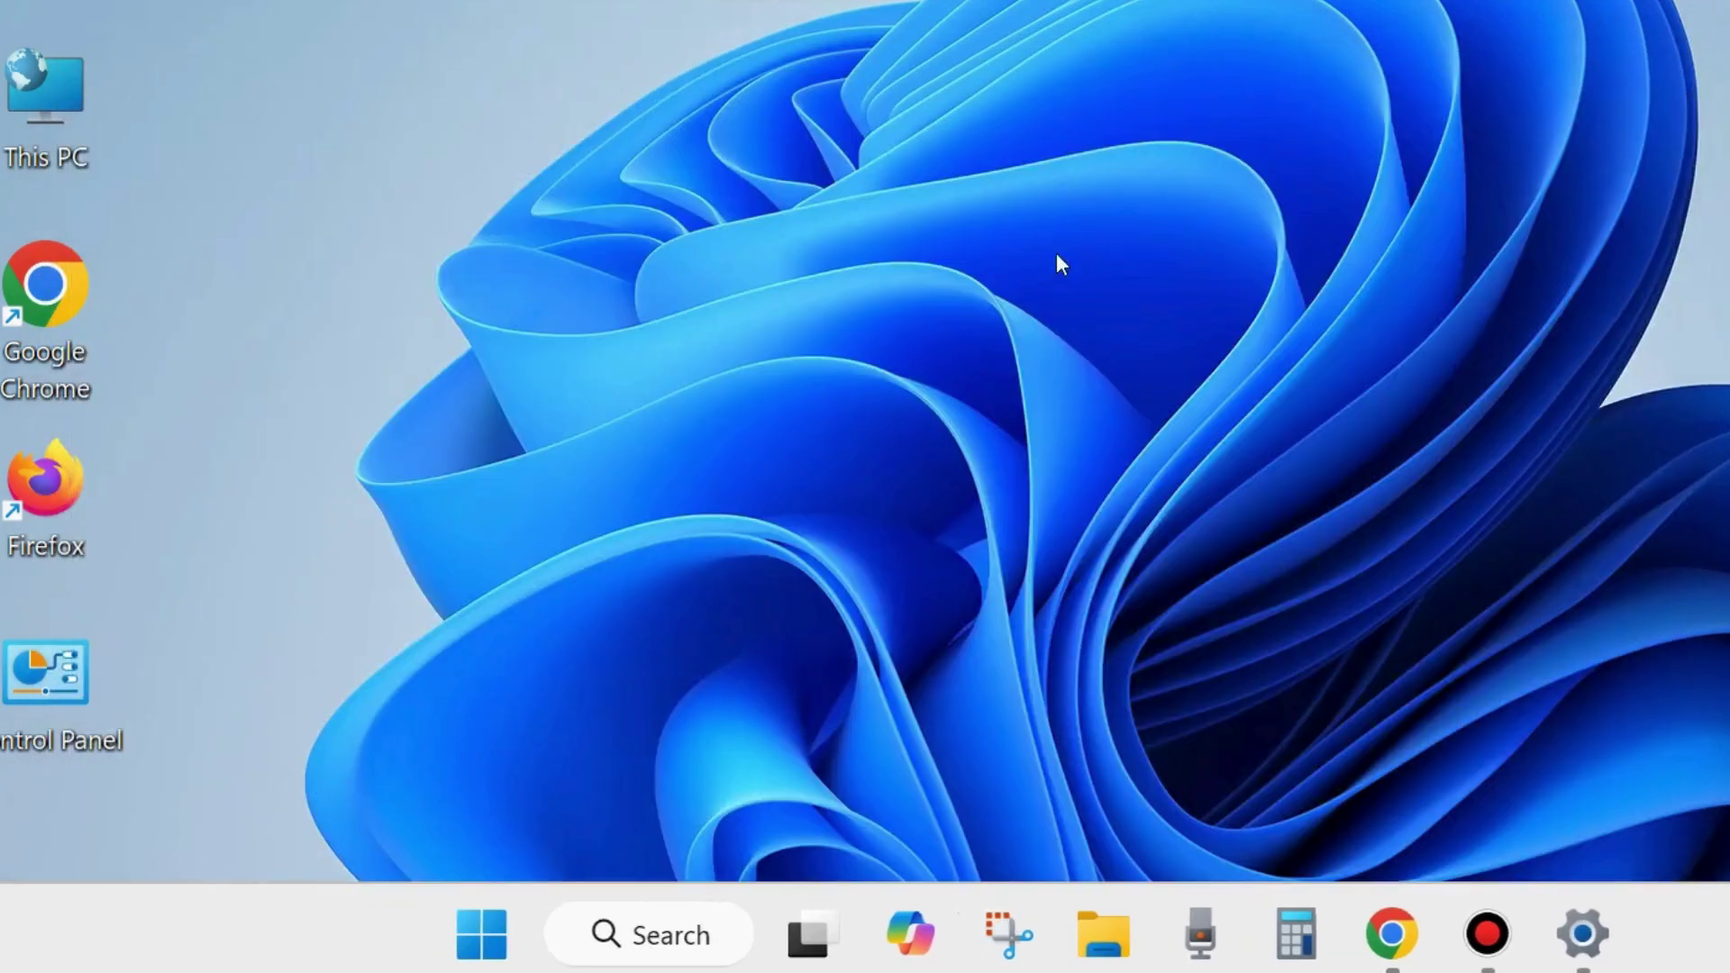
right_click(499, 930)
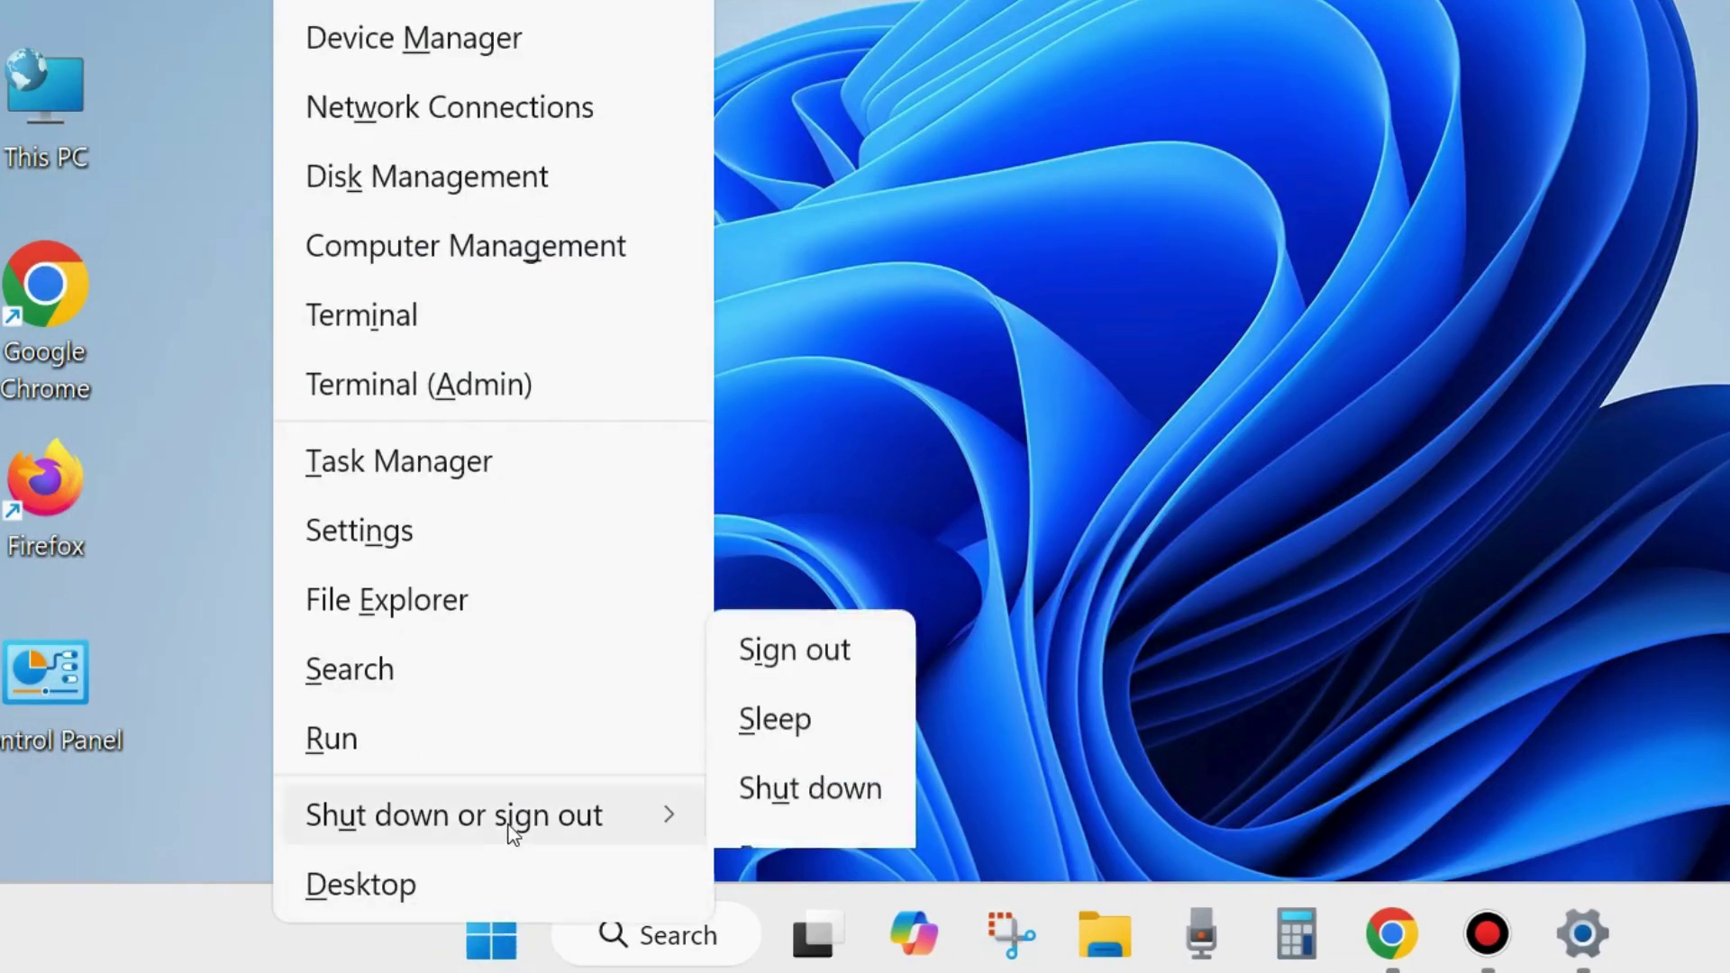
mouse_move(454, 816)
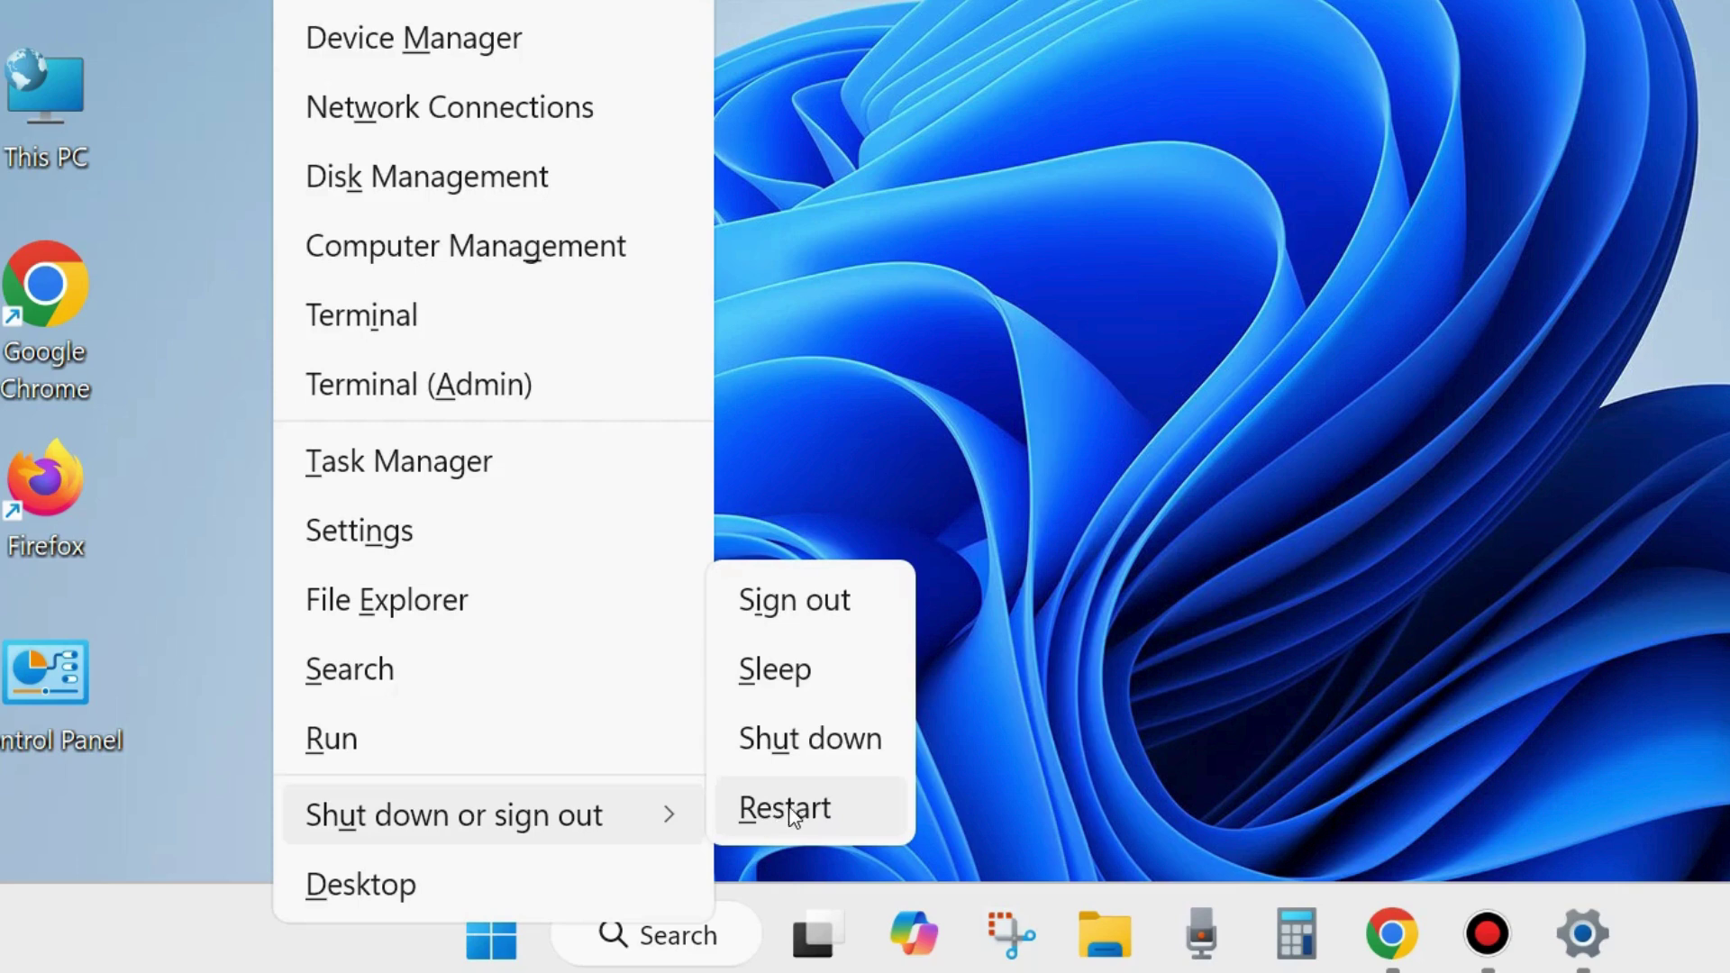
click(1067, 388)
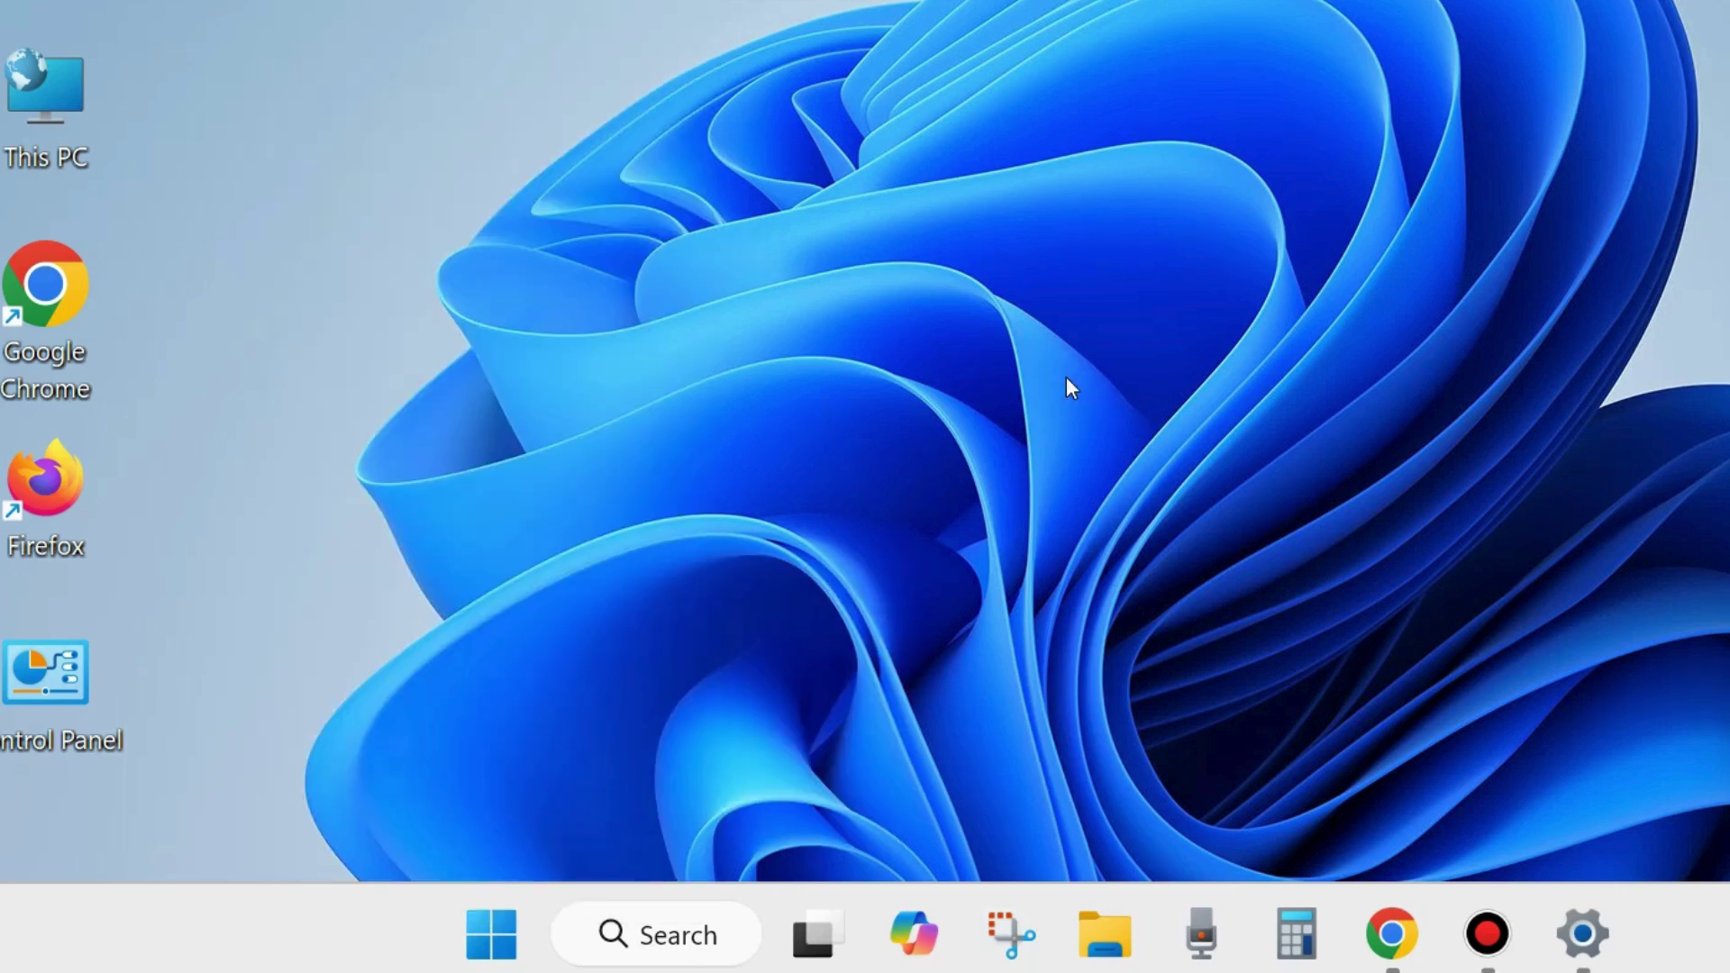
- Reopen Device Manager, rescan Audio inputs and outputs, confirm Speaker (Realtek Audio), then close it
right_click(507, 921)
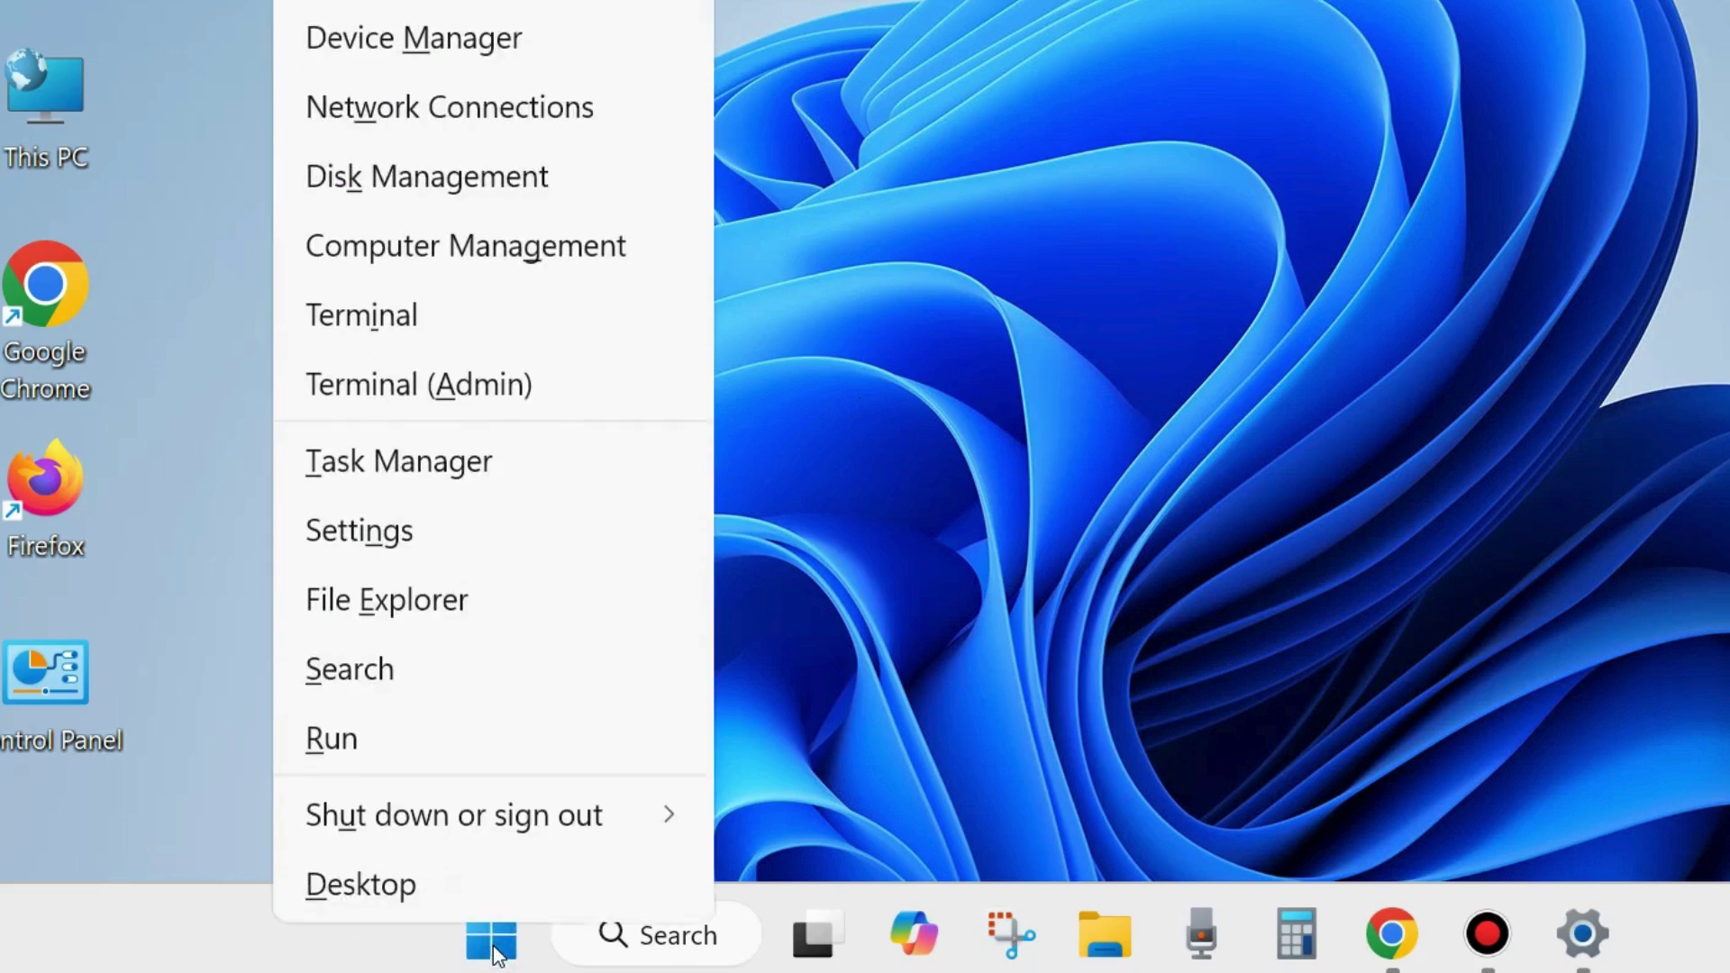
click(390, 47)
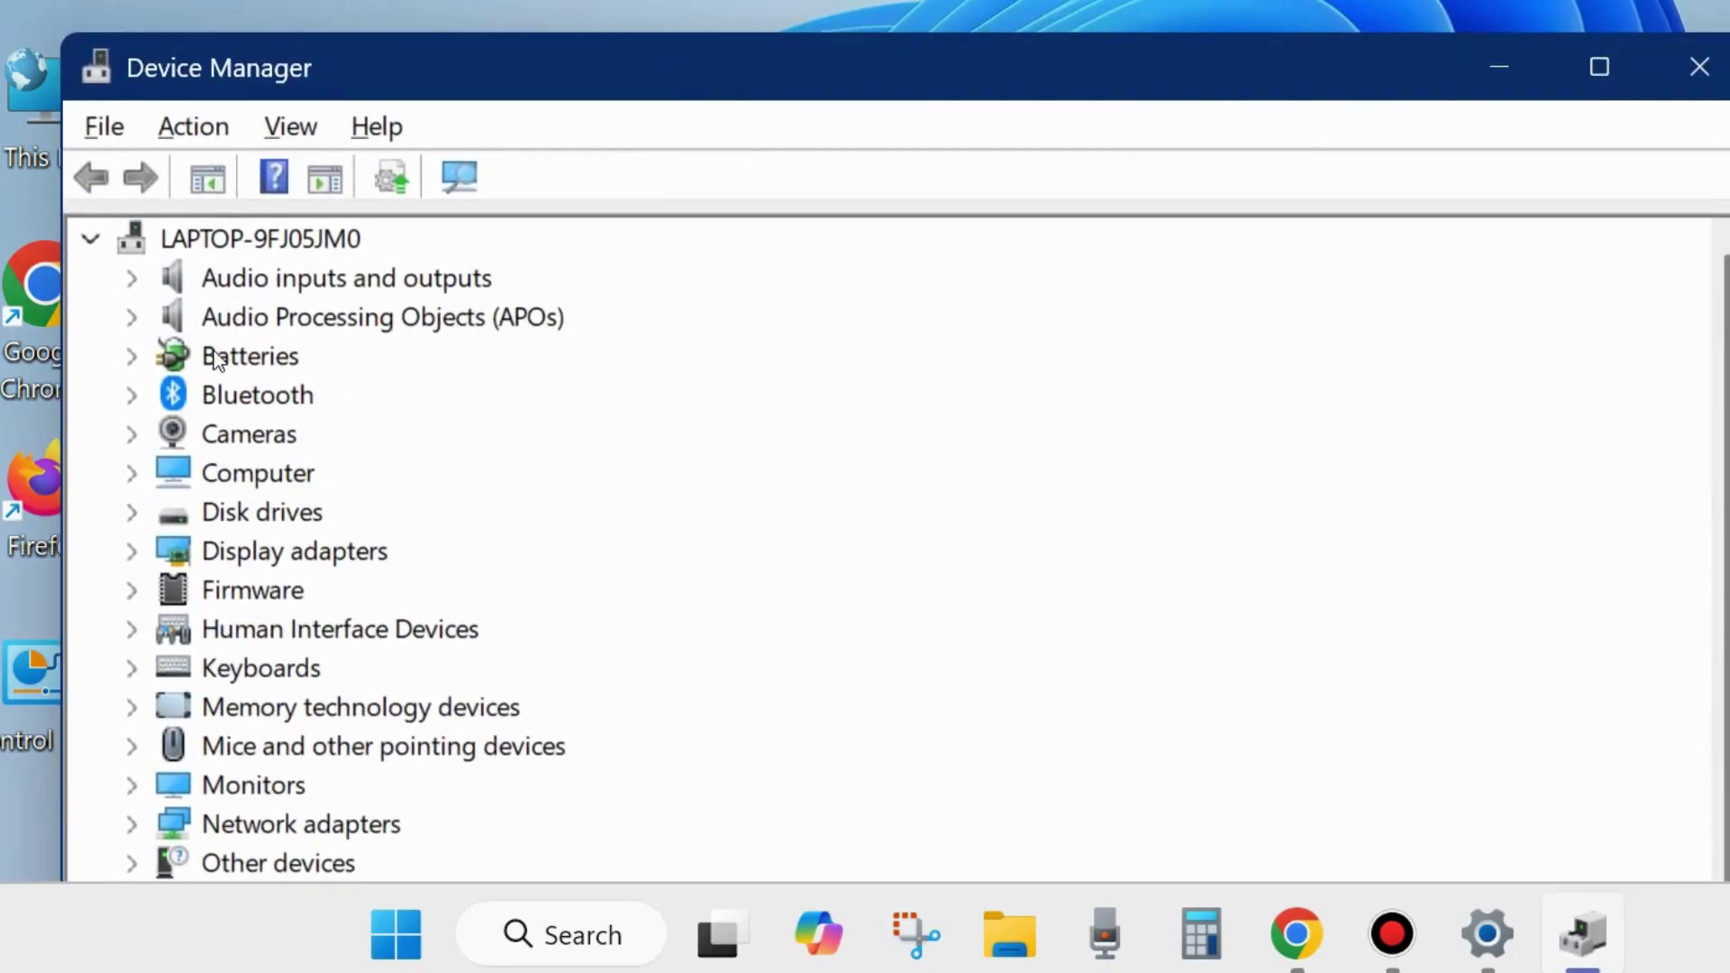
right_click(281, 281)
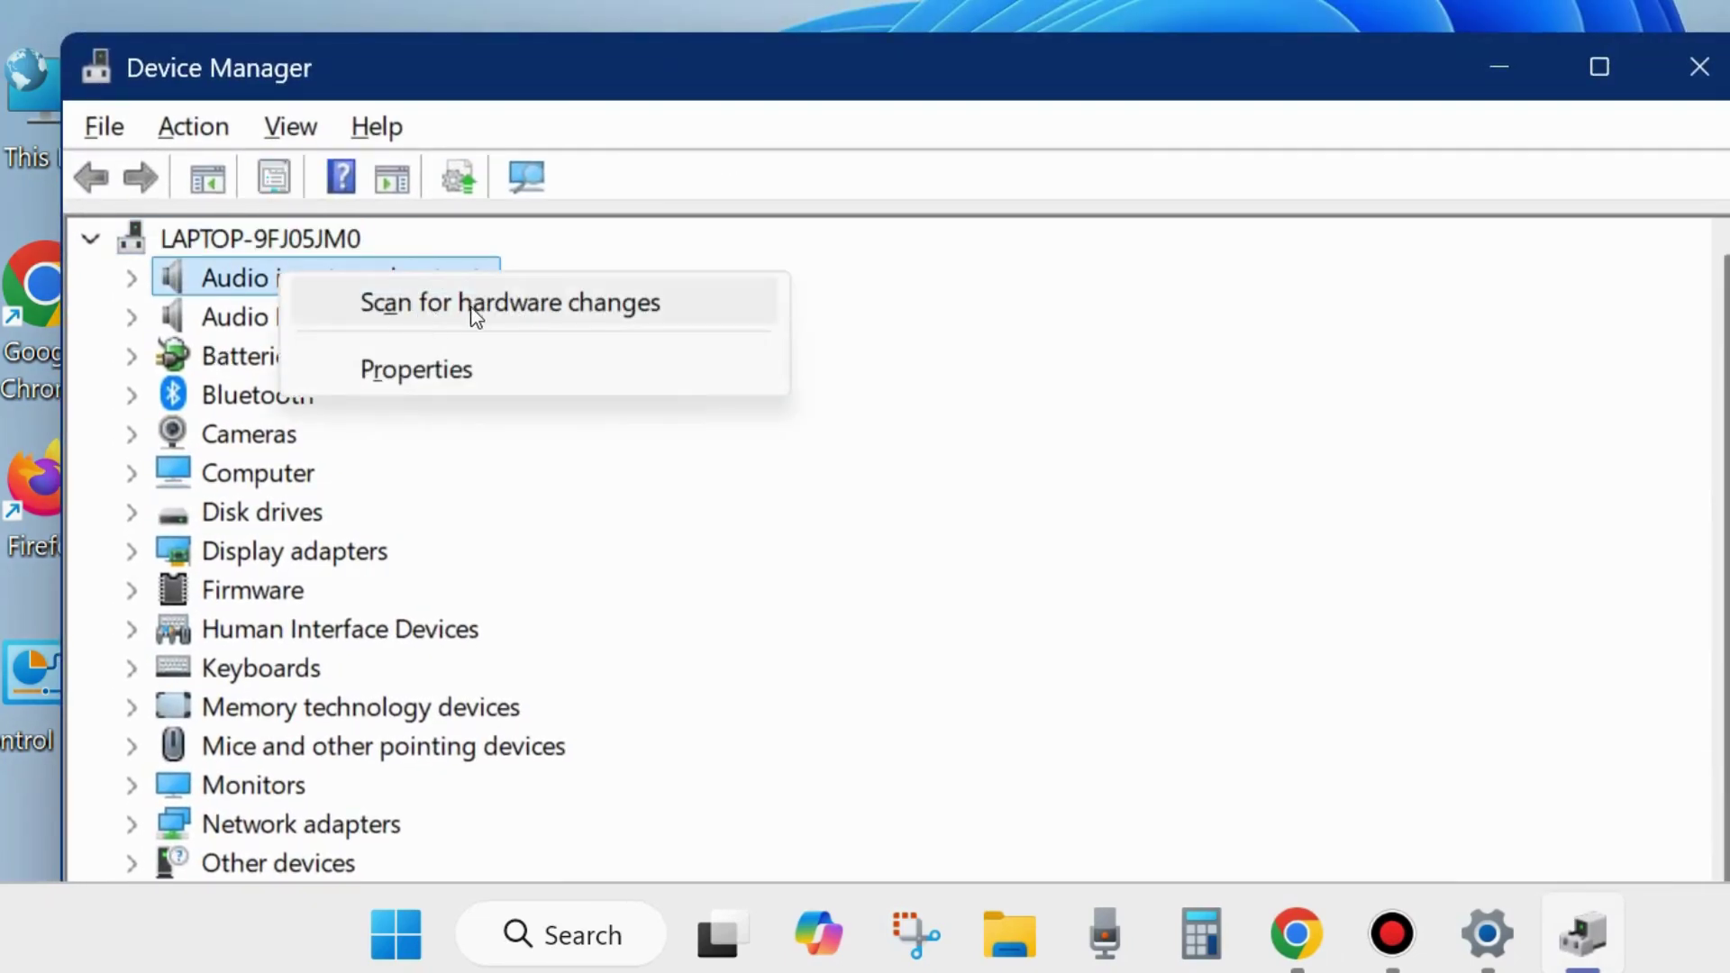
click(514, 309)
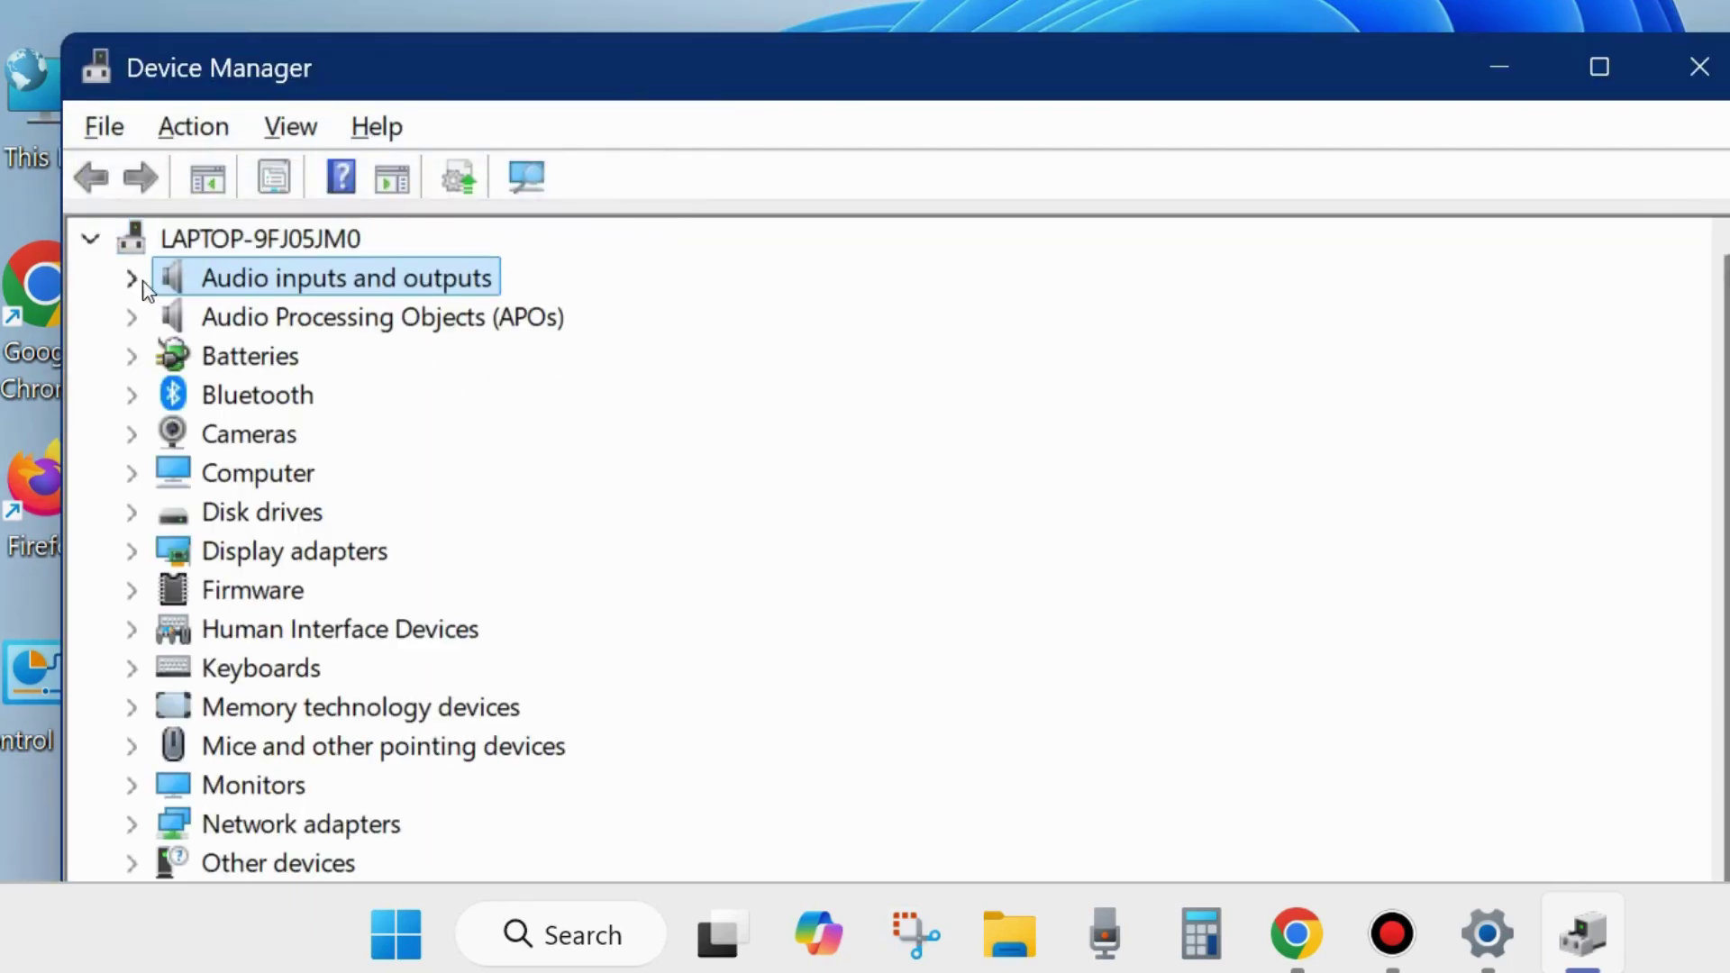
click(132, 277)
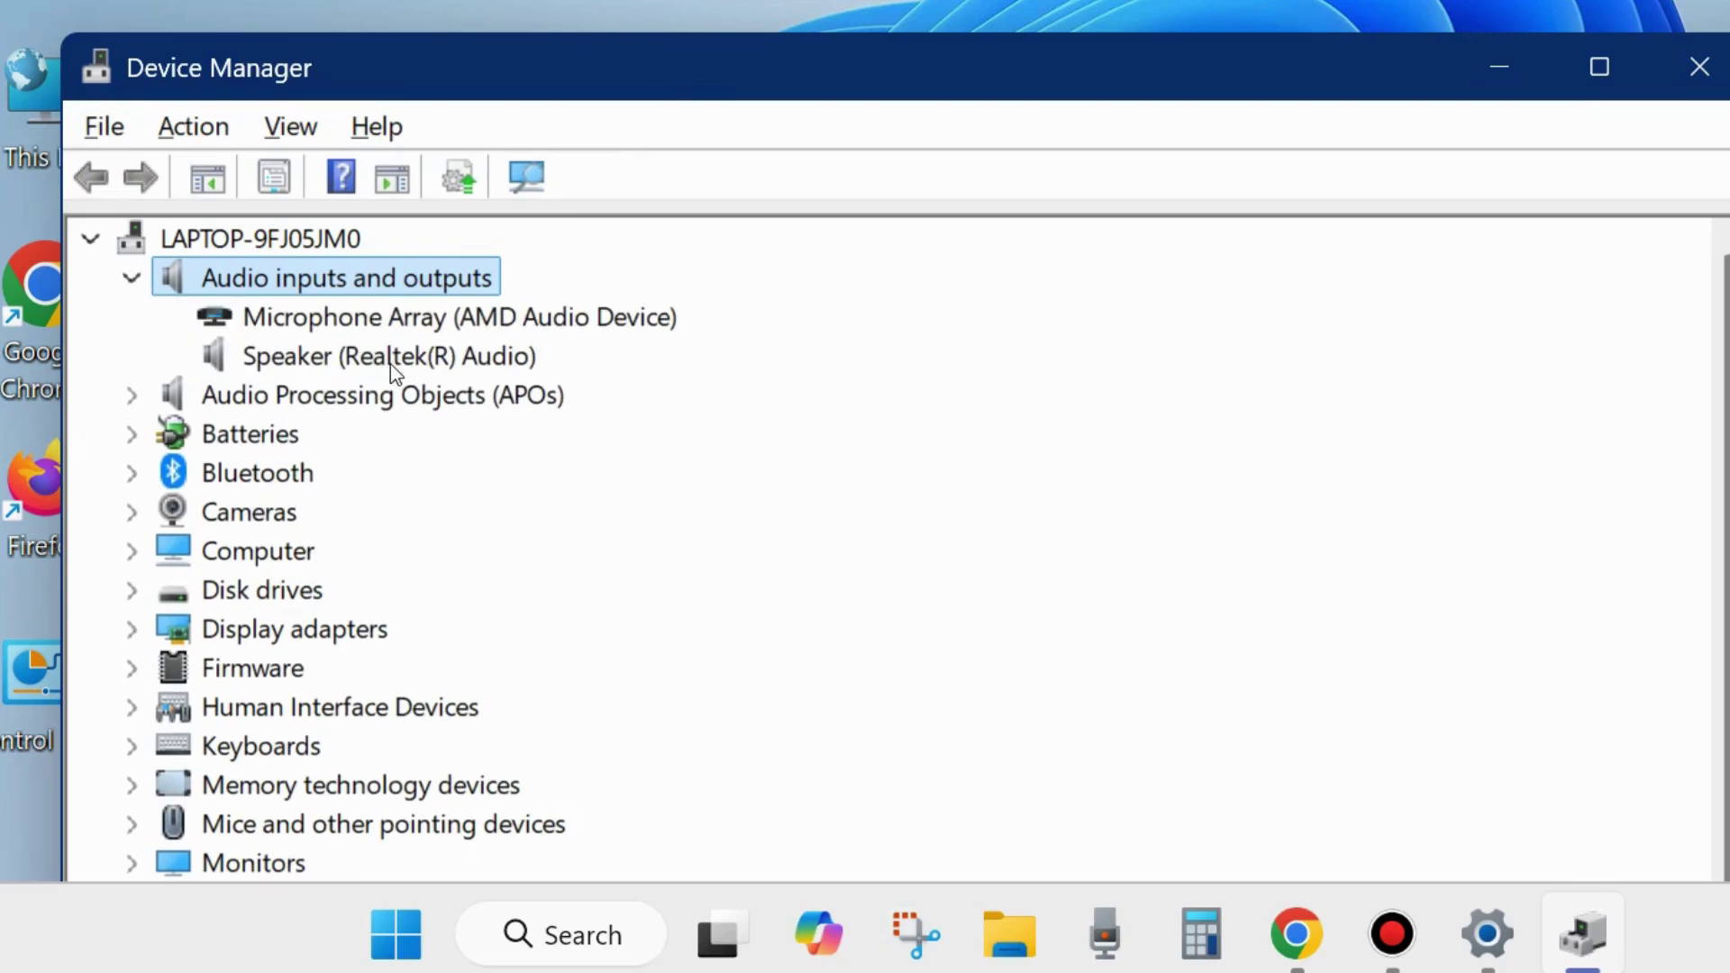
click(1702, 66)
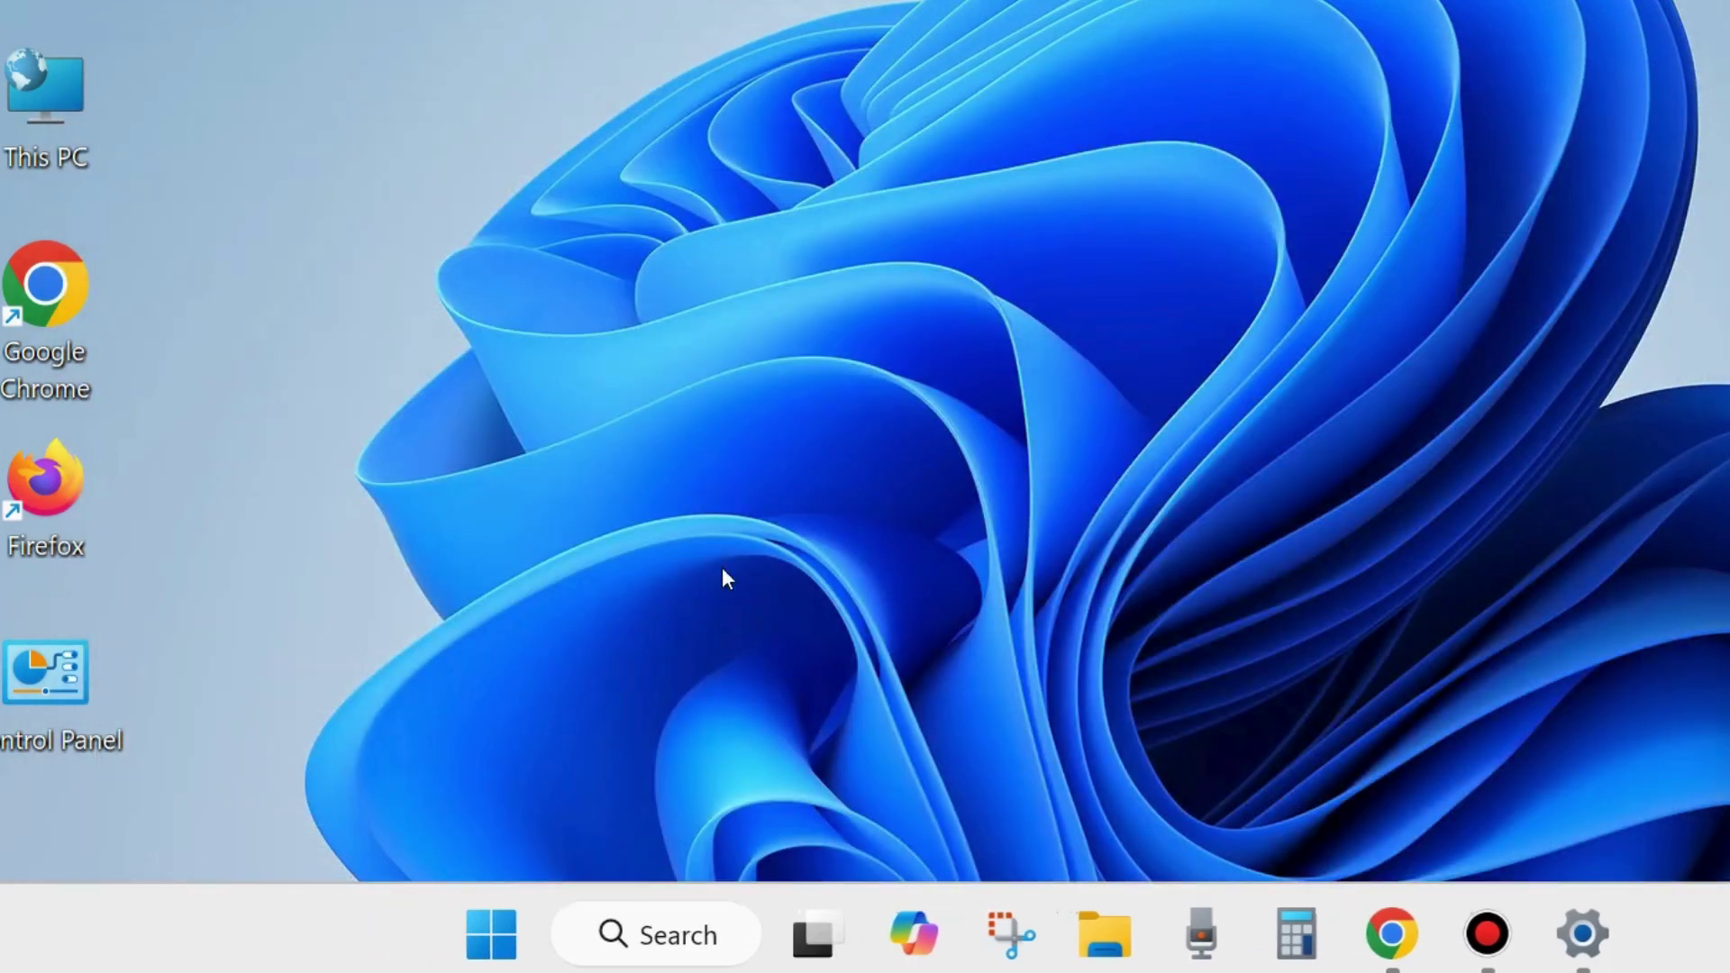
- Run rstrui from the quick-links Run dialog to start System Restore
right_click(490, 951)
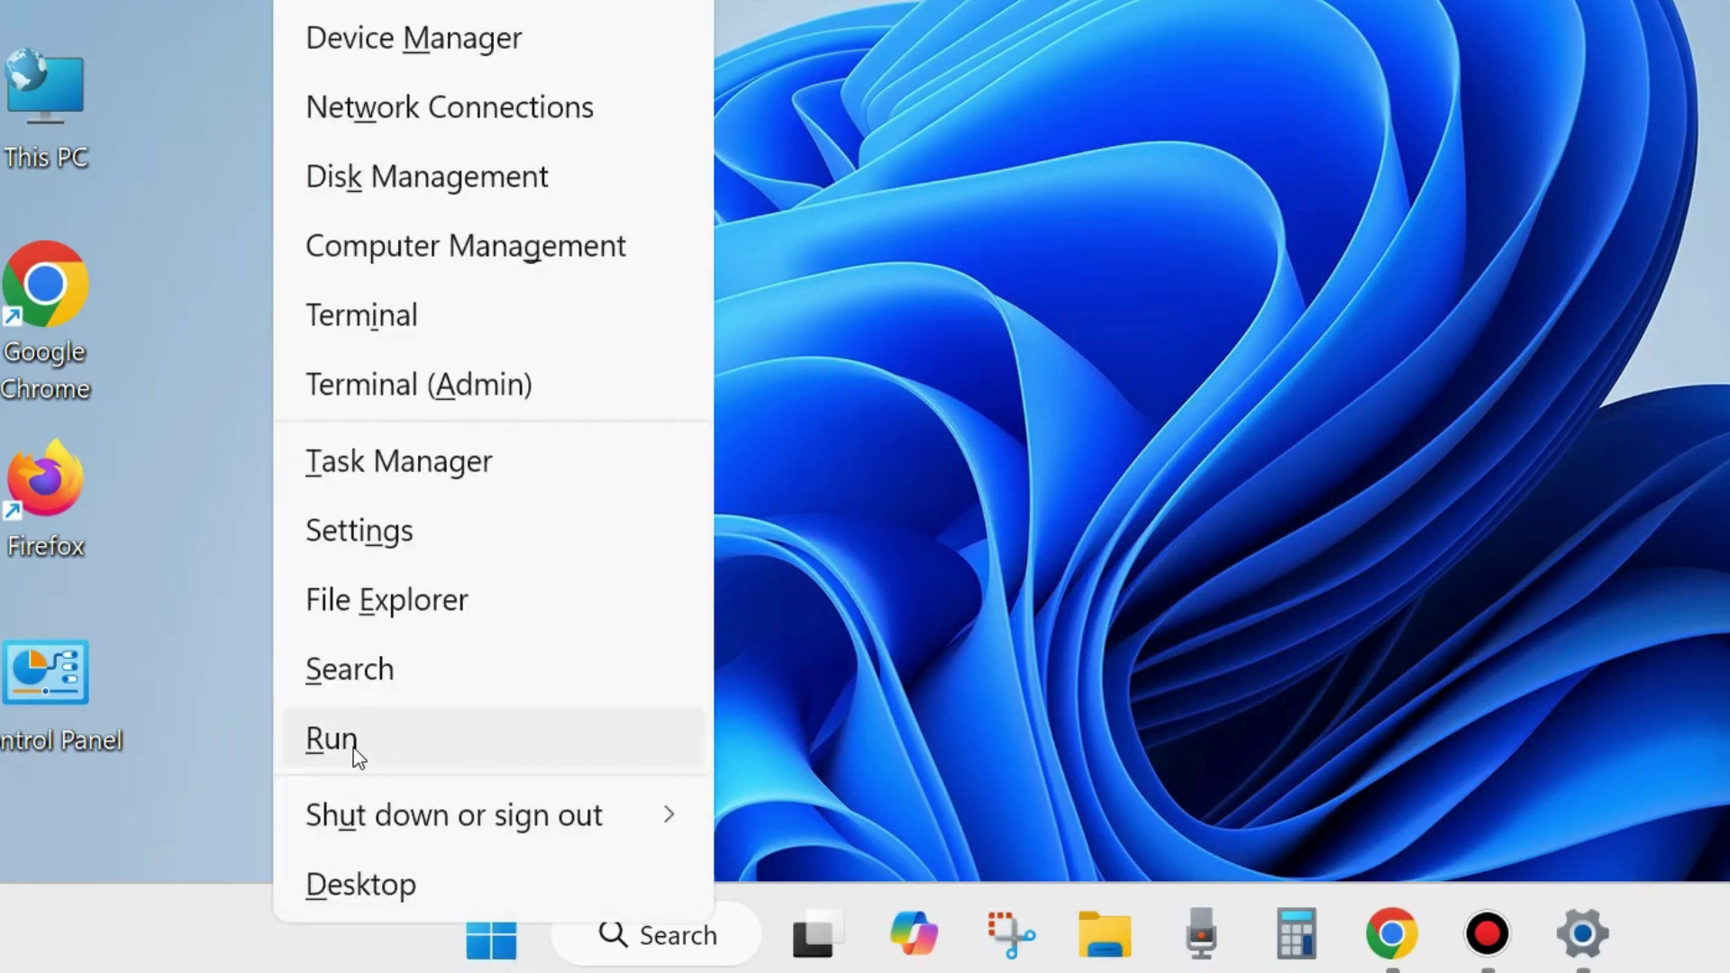
click(356, 754)
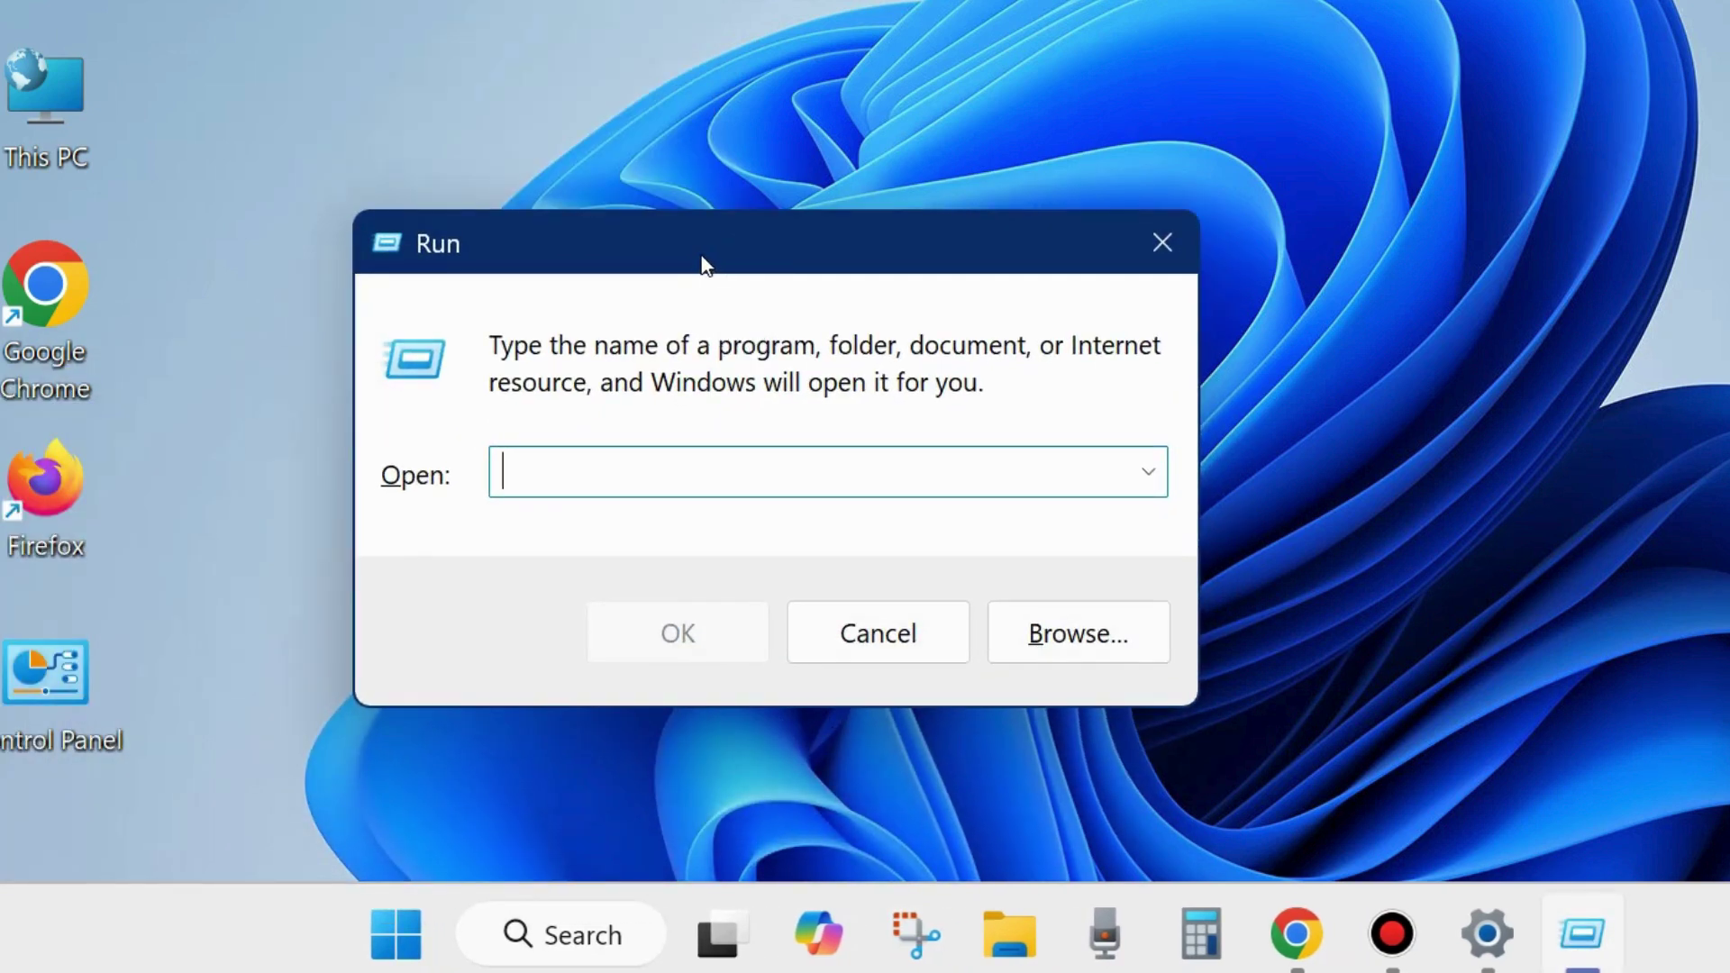
text(rstrui)
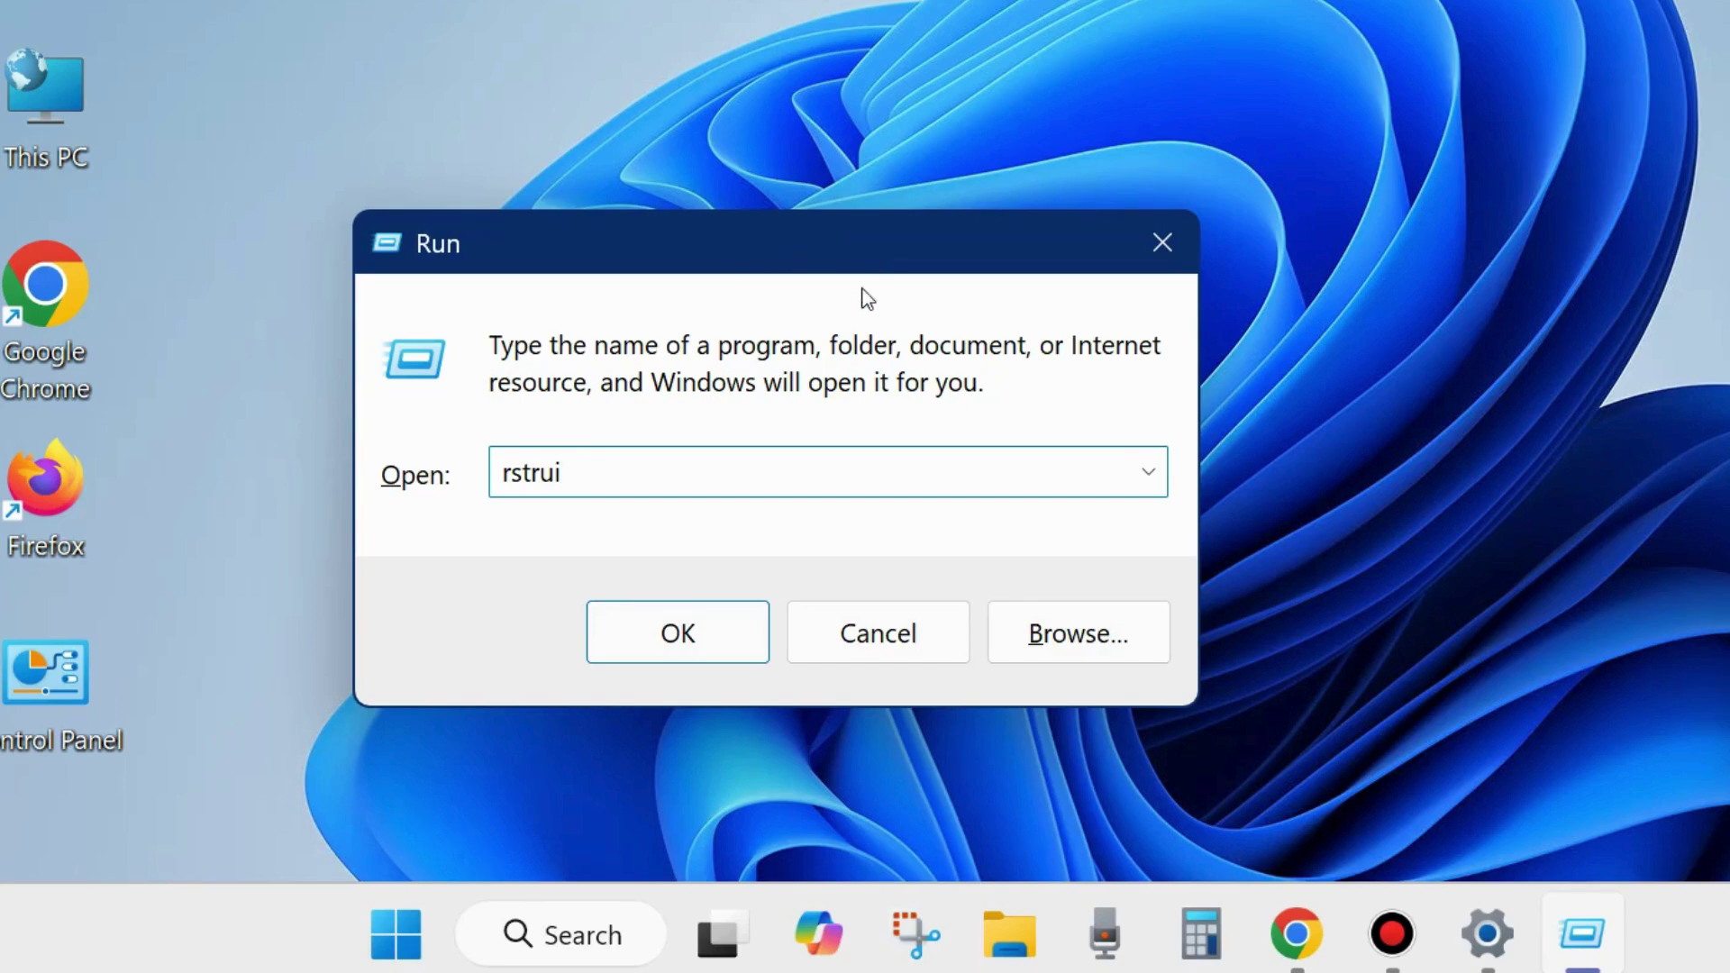
click(677, 634)
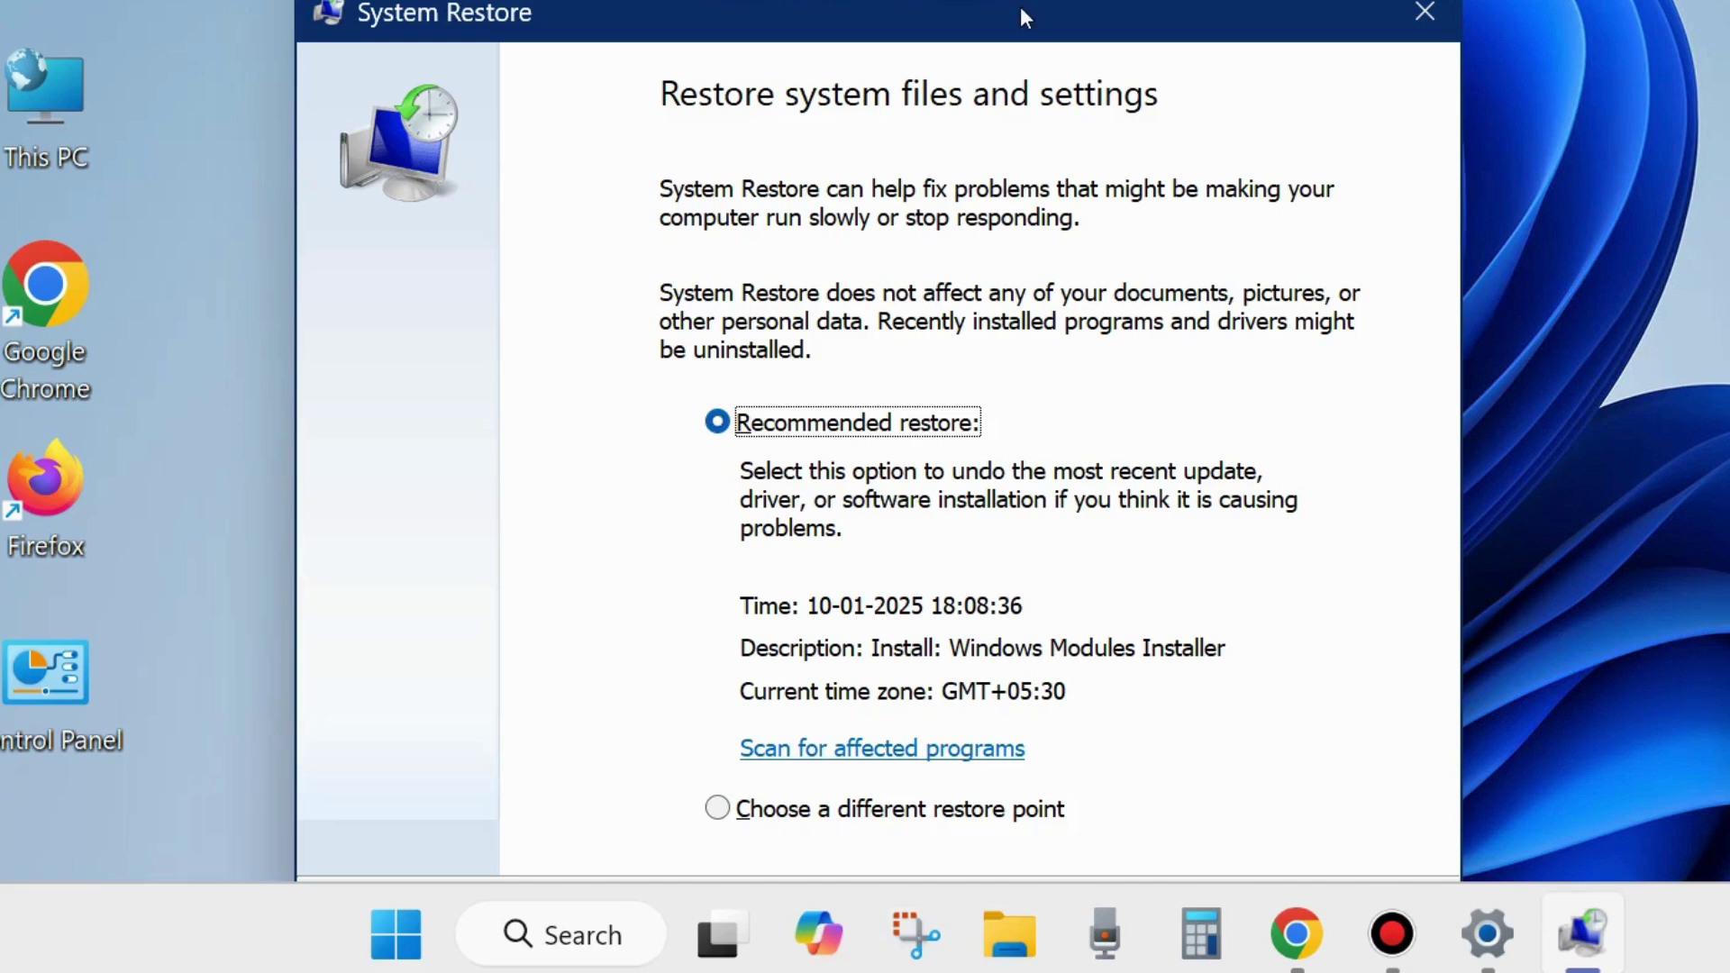
- Review the confirmation page for the 10-01-2025 restore point, then exit without restoring
drag(1020, 6, 1026, 0)
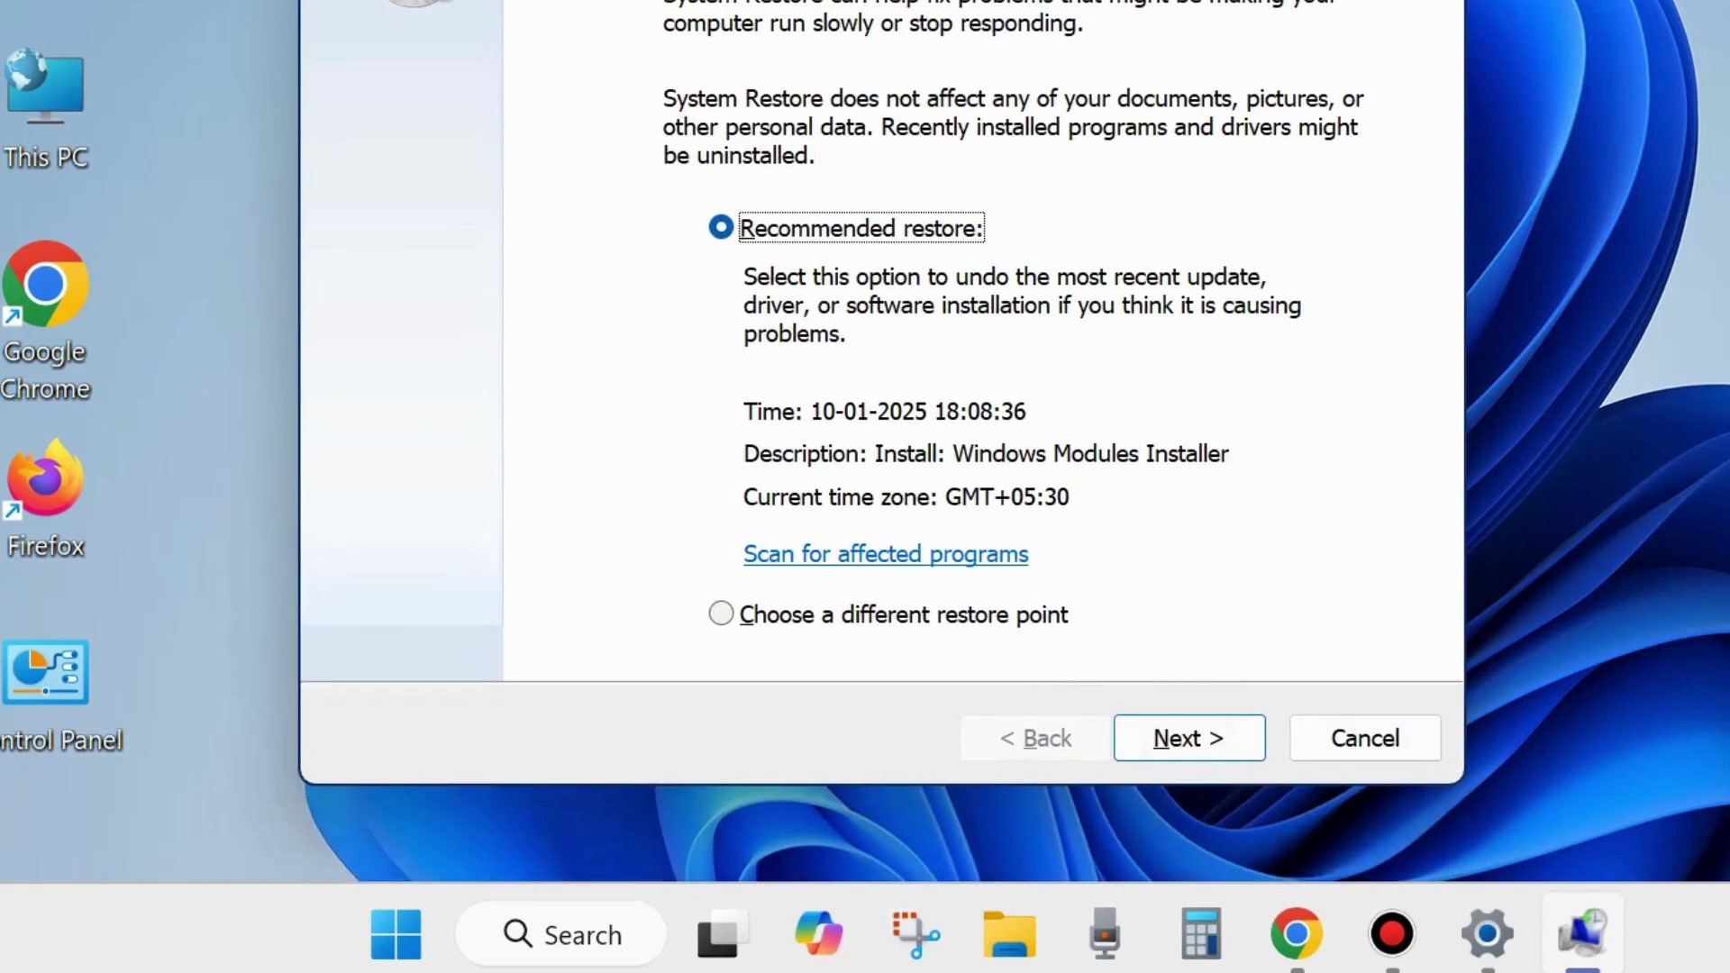
click(1187, 738)
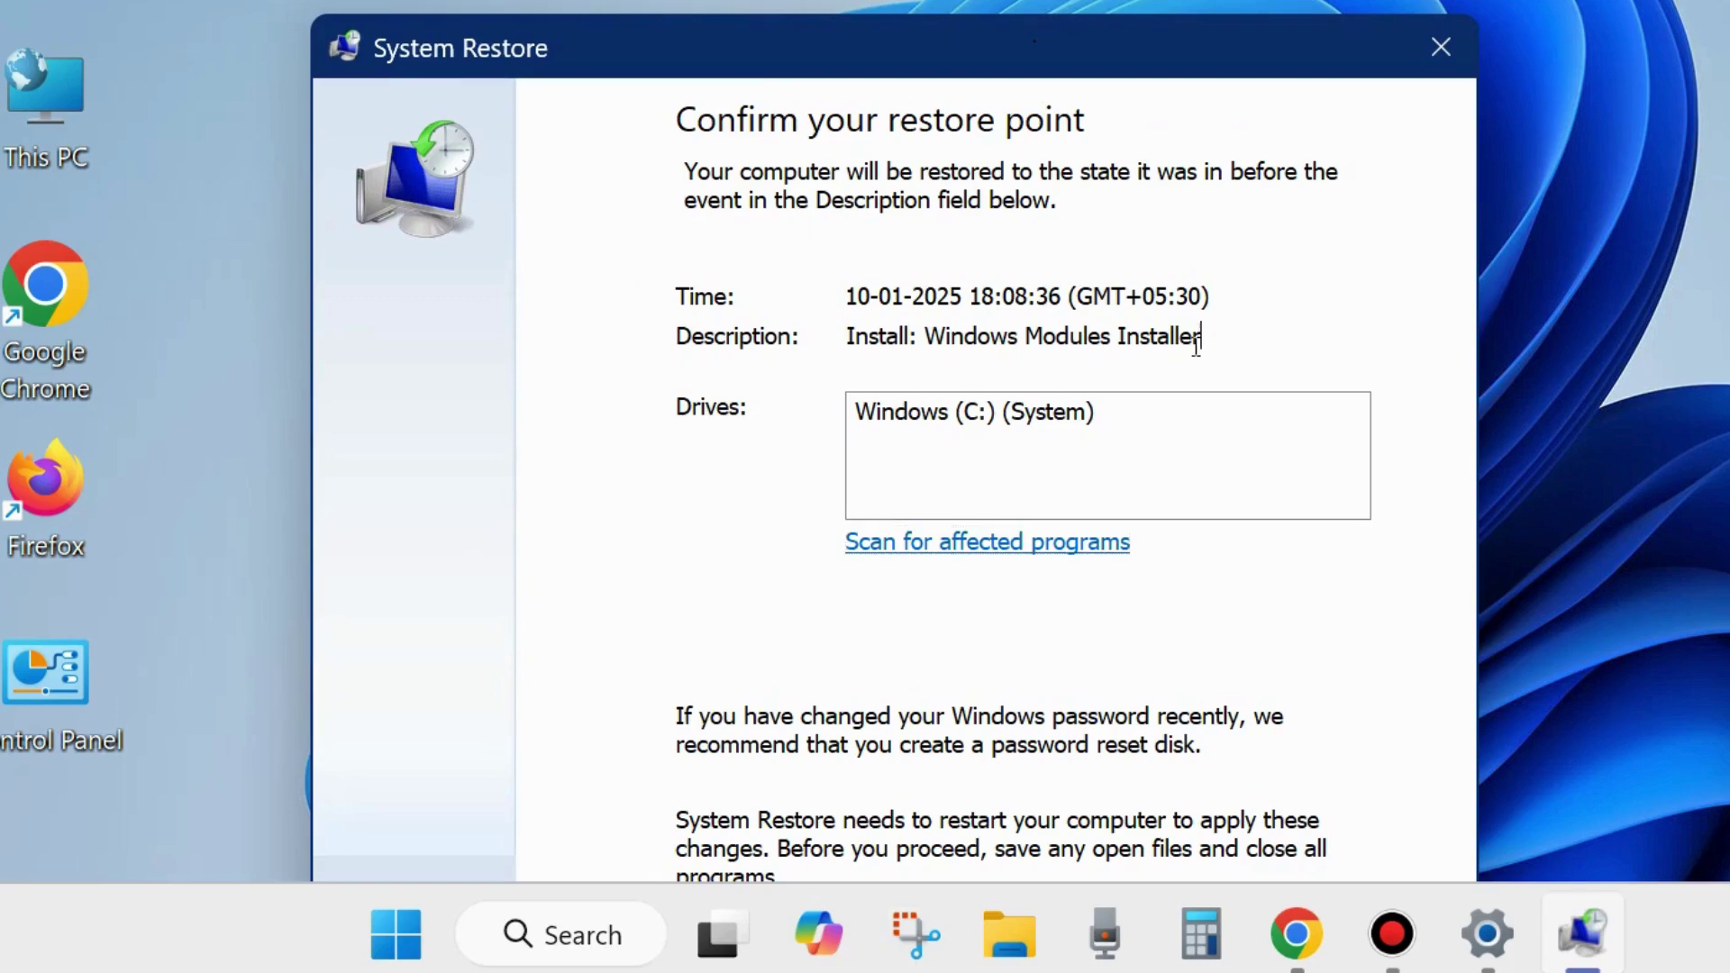
drag(1201, 338, 818, 348)
click(1015, 355)
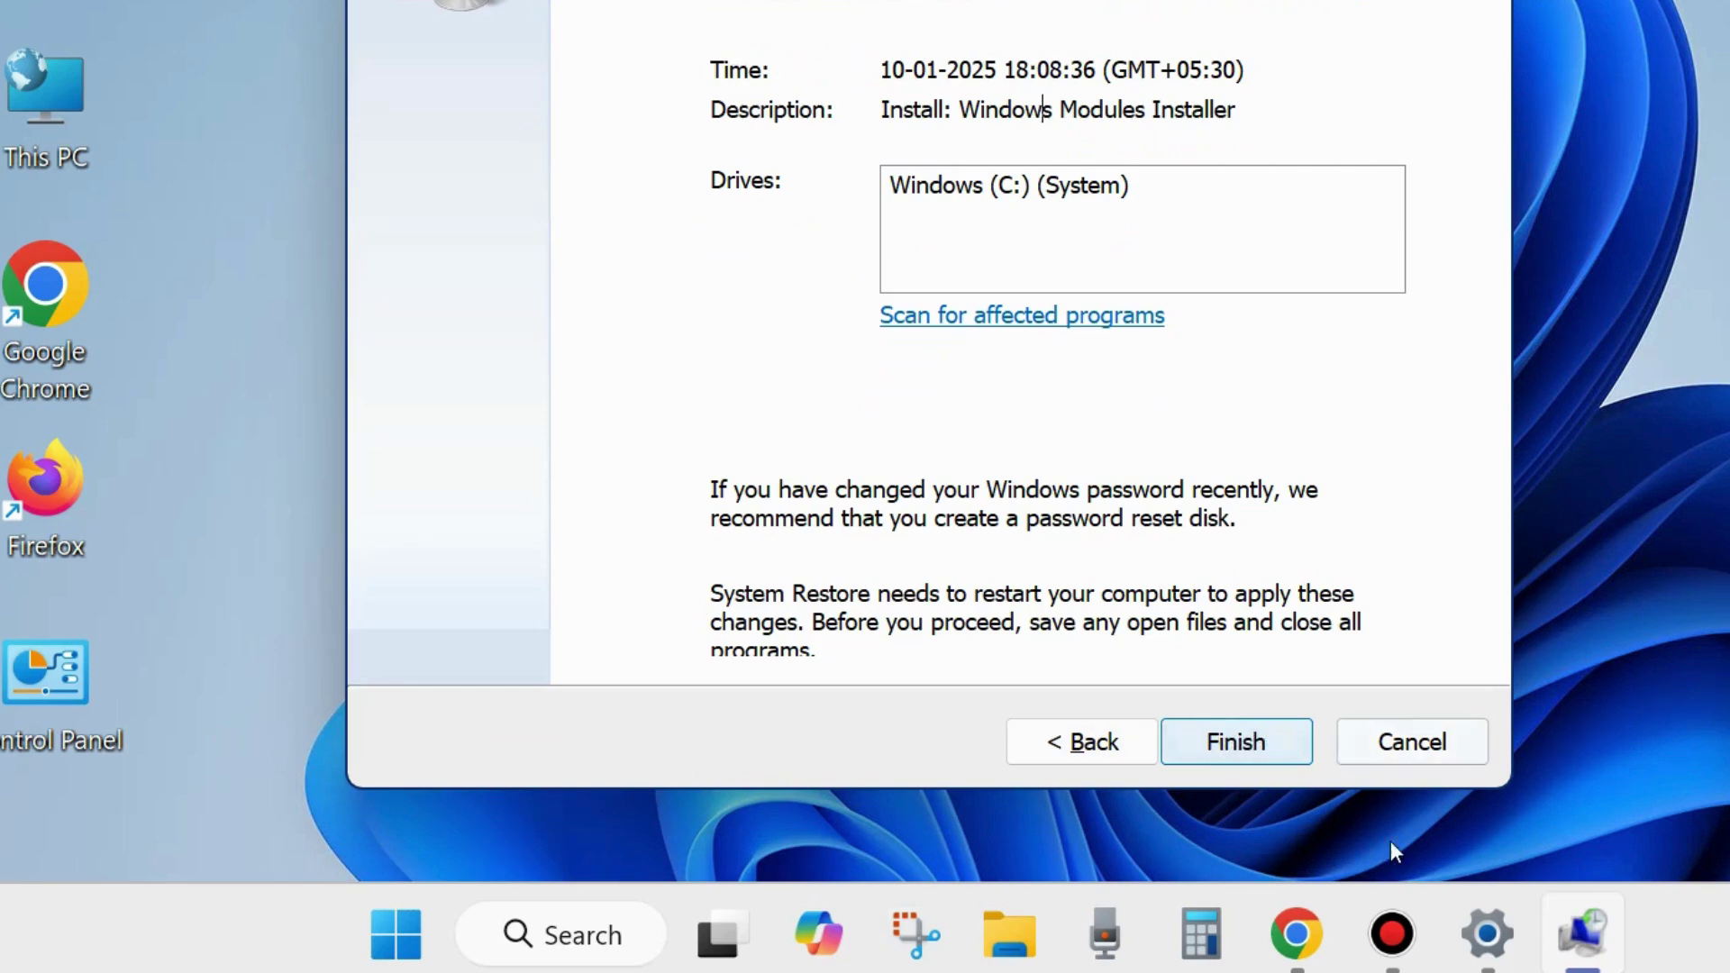
key(Return)
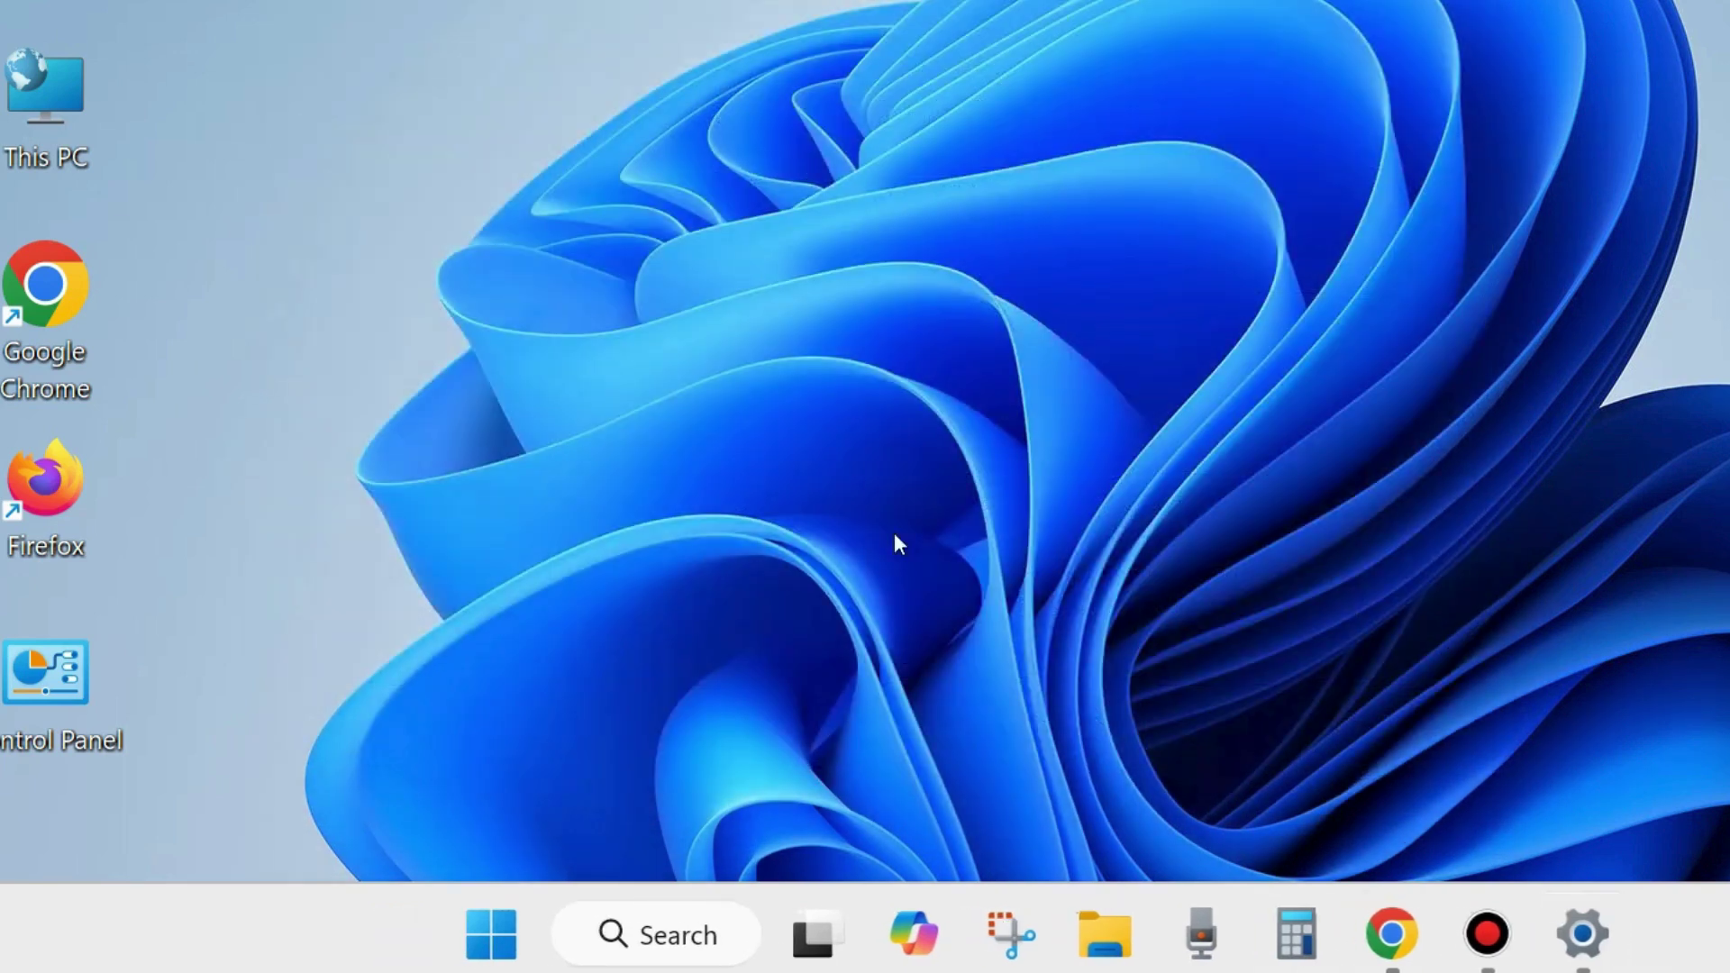
right_click(492, 935)
mouse_move(454, 815)
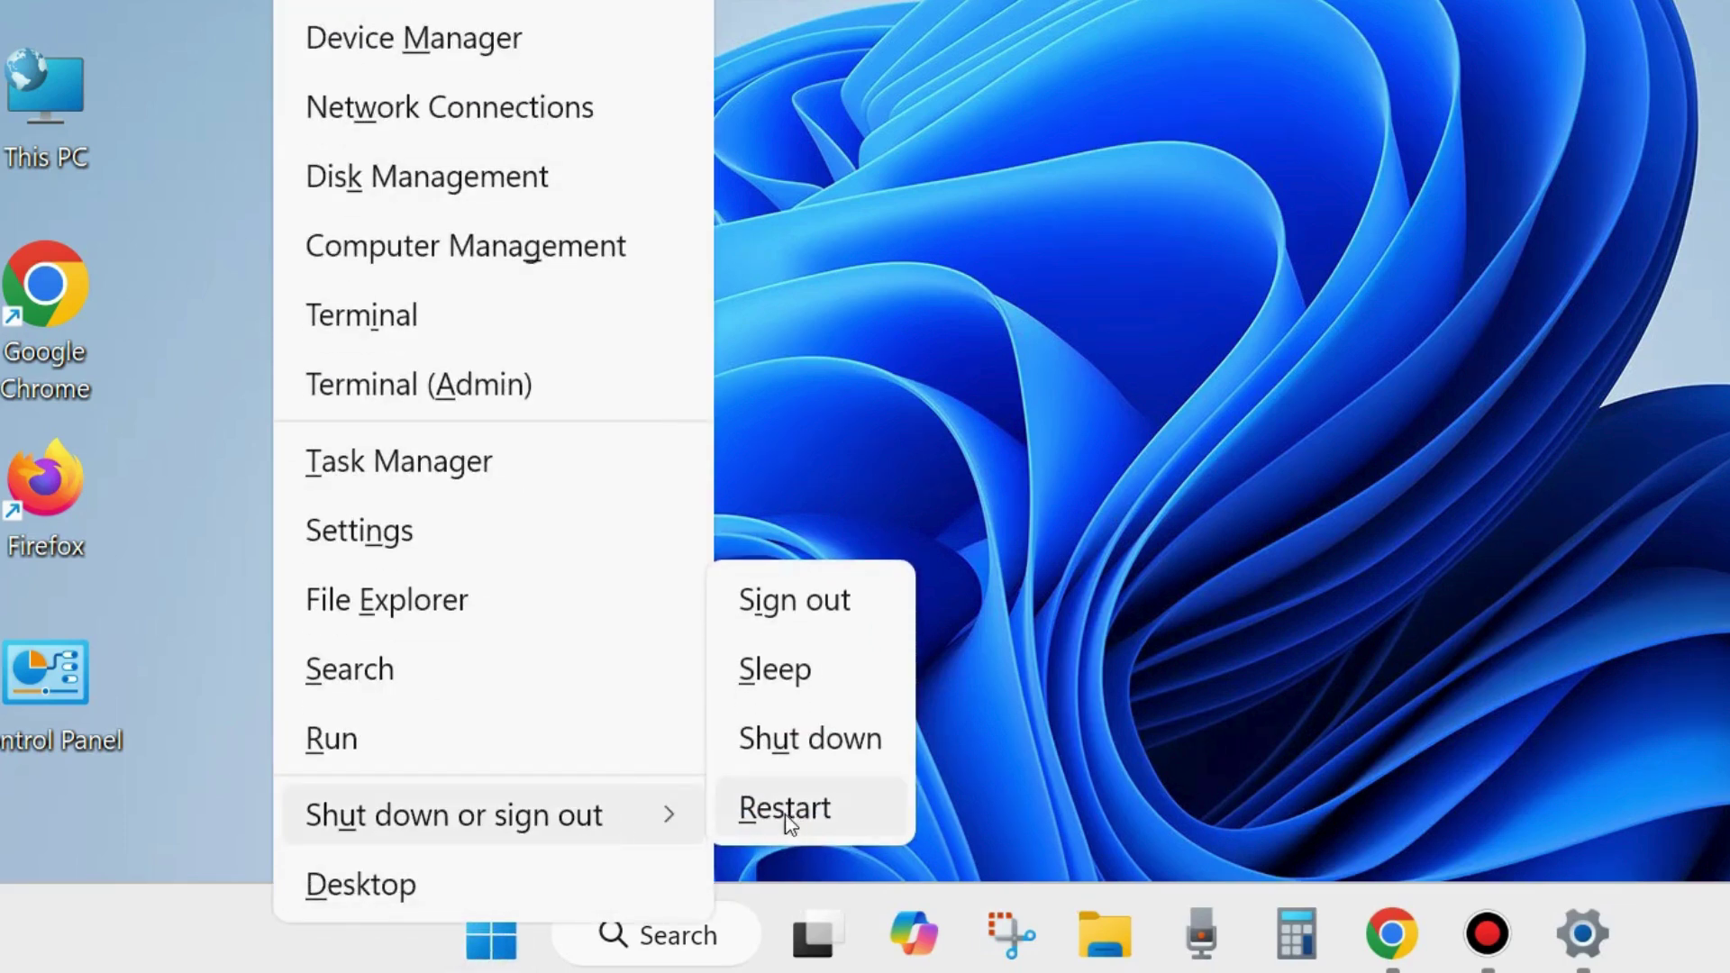
click(1204, 453)
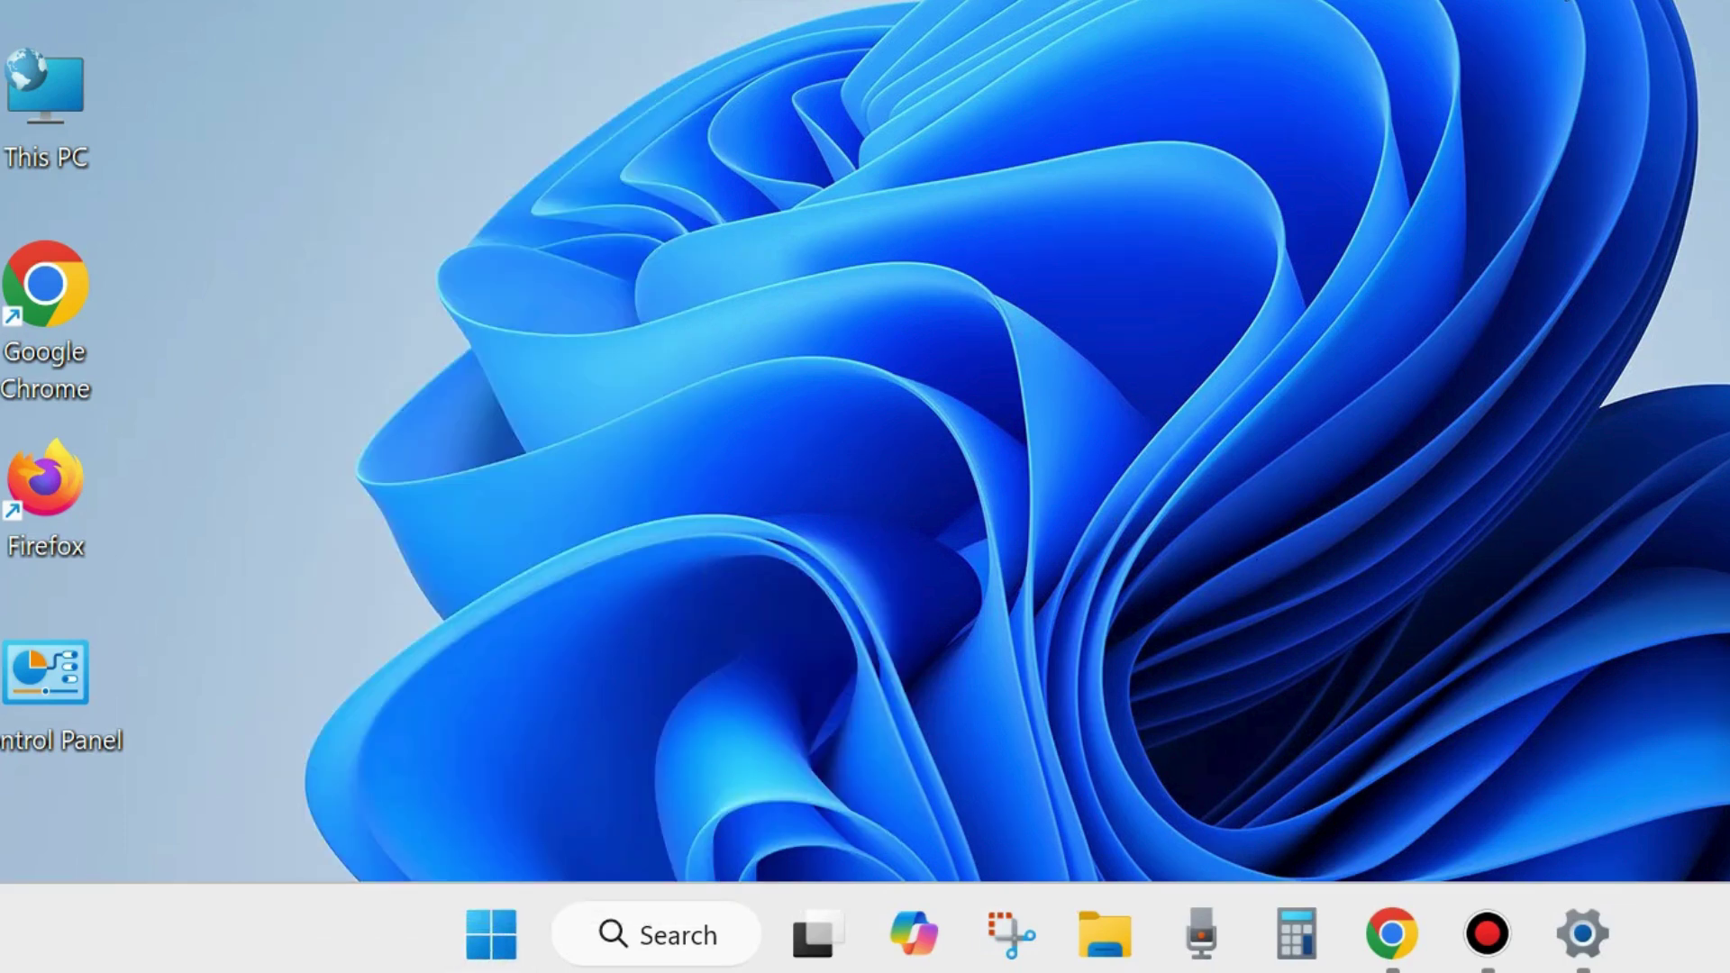